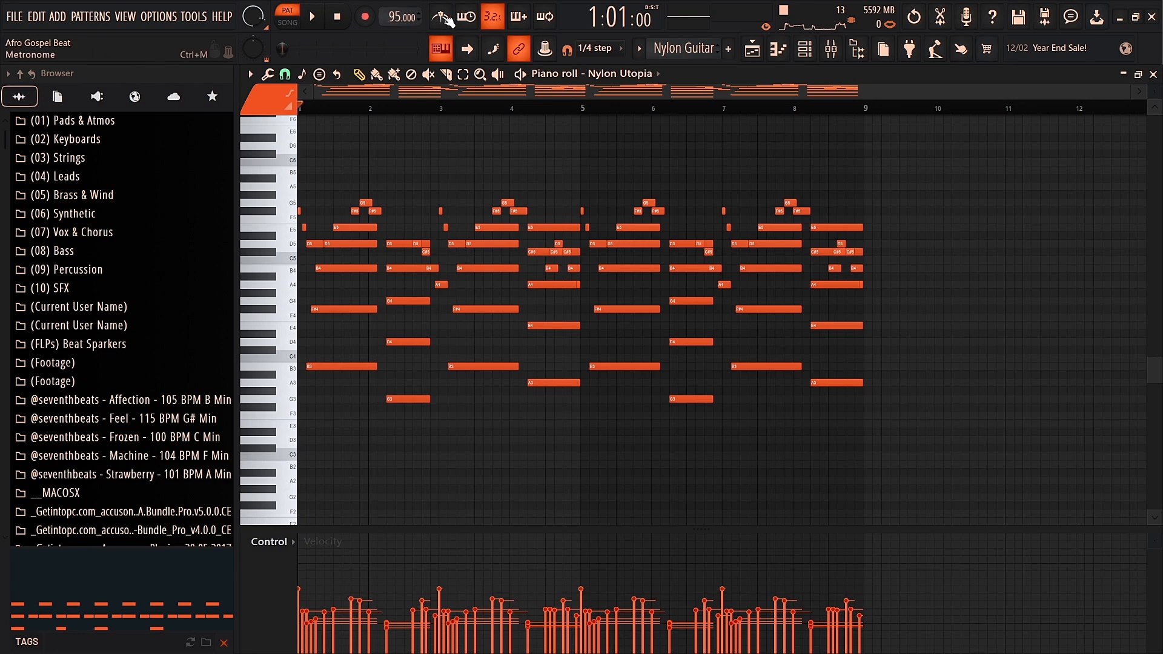
- Turn on the metronome and play through the Nylon Guitar melody in the piano roll
click(442, 18)
key(space)
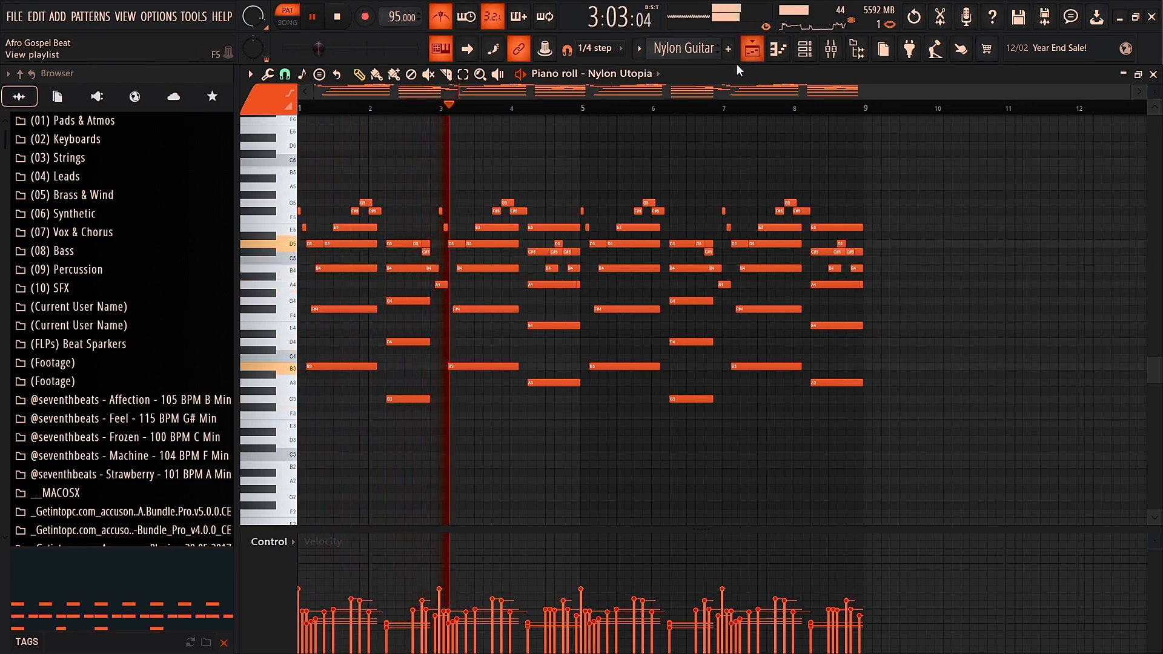
scroll(346, 186, up, 6)
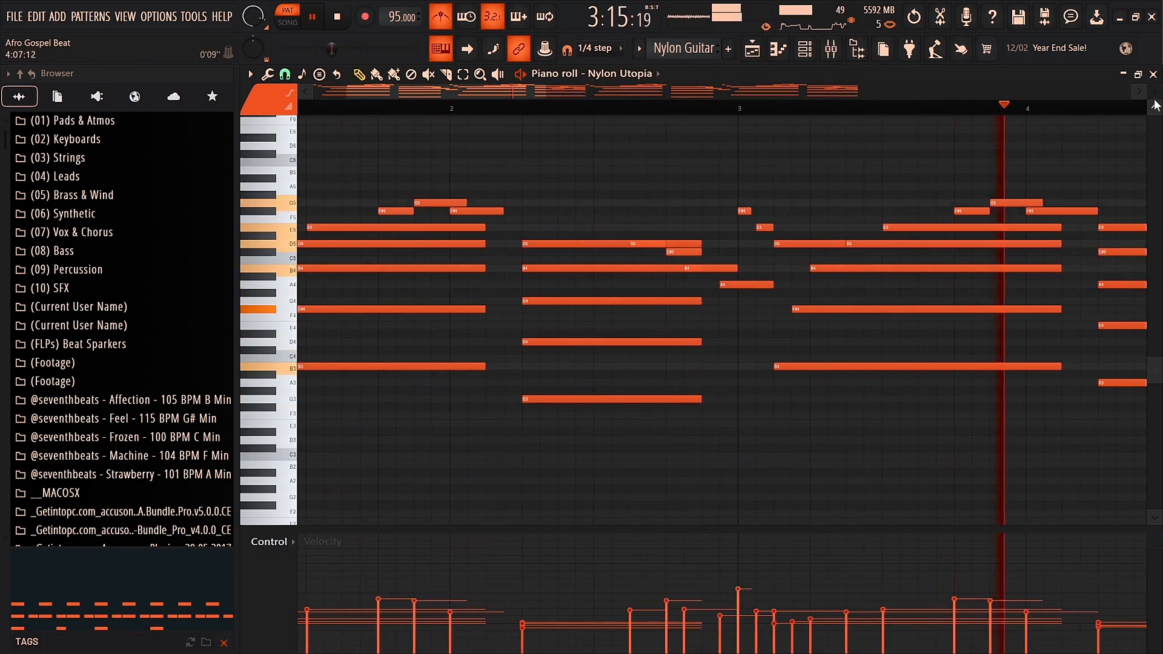
scroll(610, 202, down, 6)
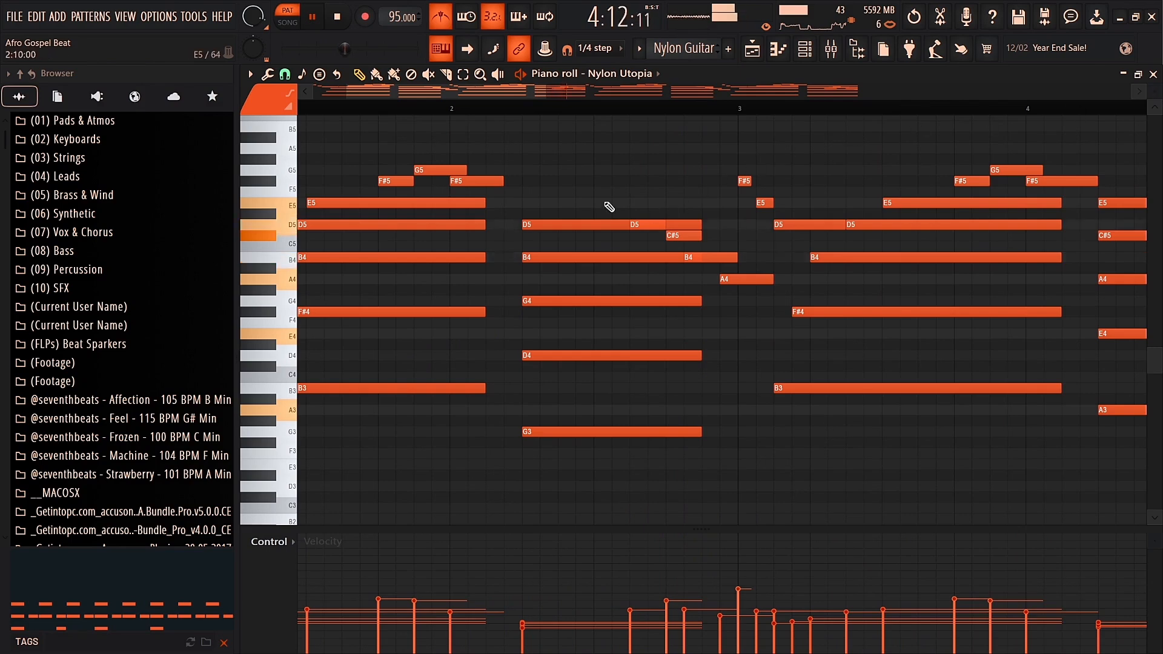
key(space)
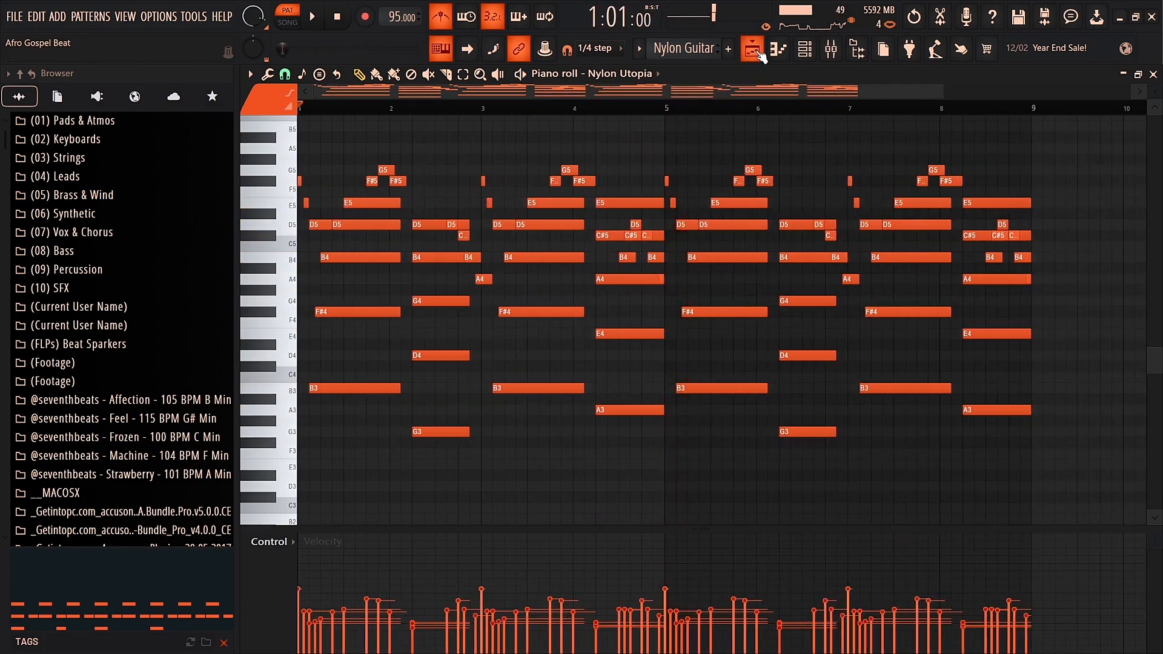
- Show the playlist arrangement and select the Nylon Guitar pattern from its clip on Track 2
click(755, 51)
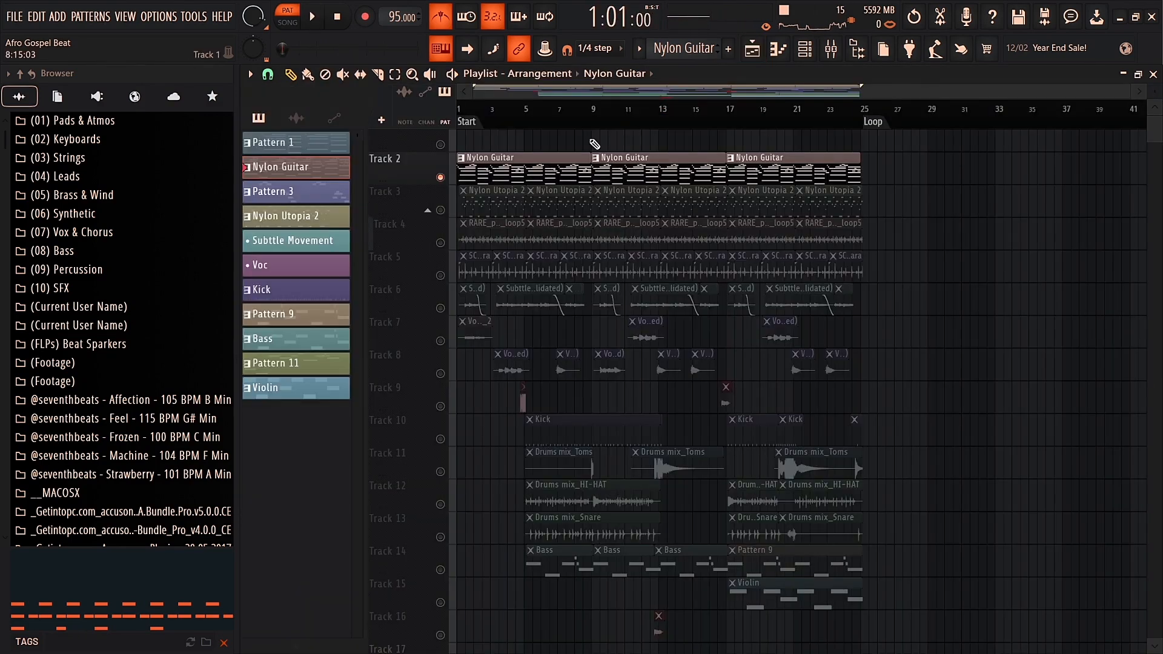
click(515, 196)
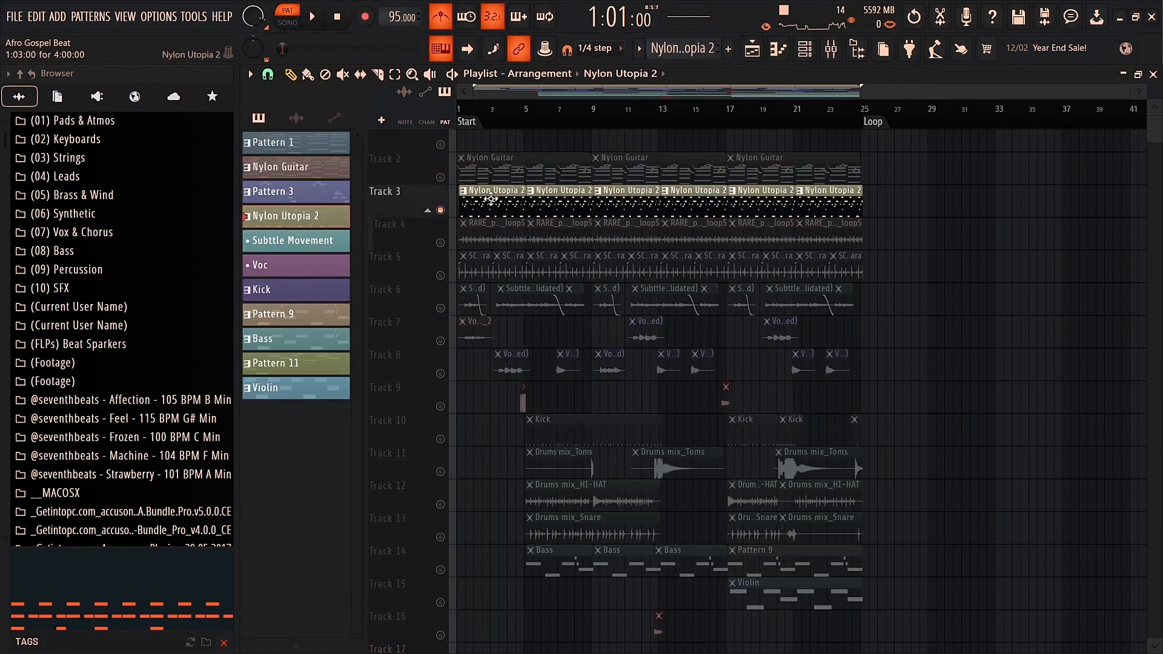
click(499, 165)
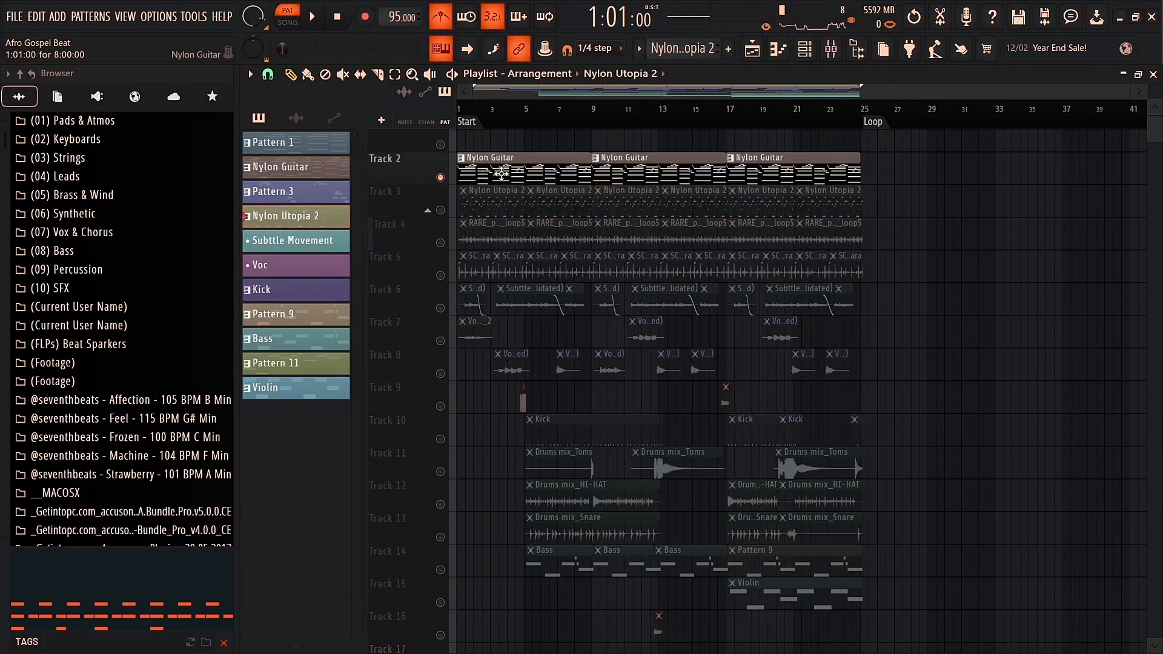
scroll(497, 126, up, 5)
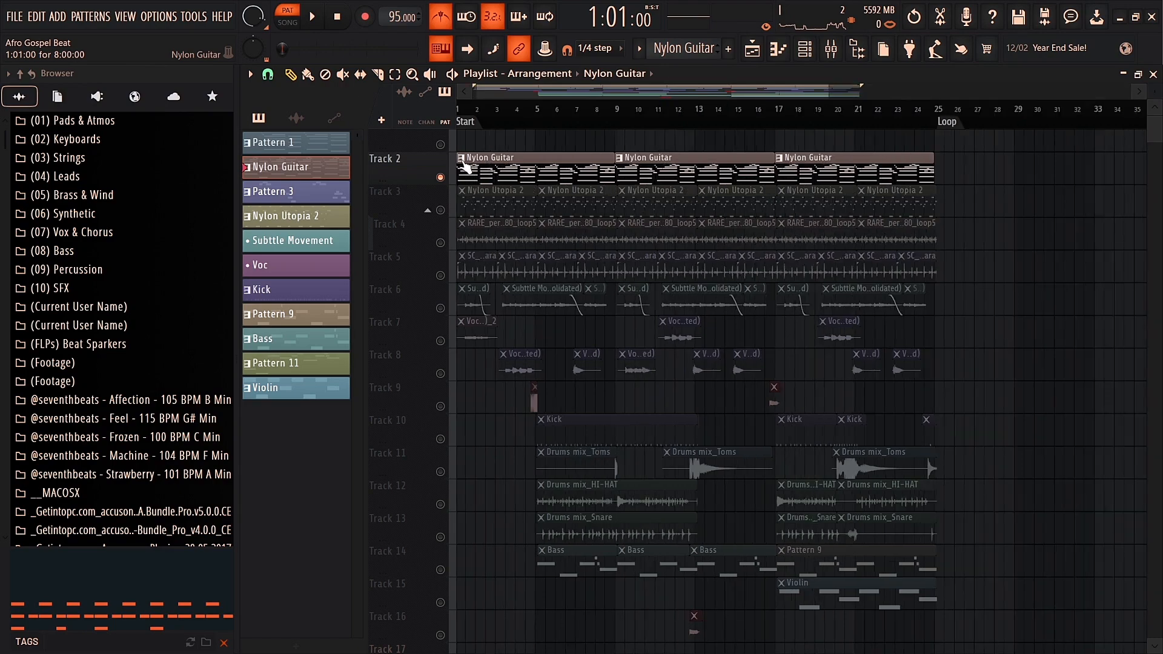
drag(524, 96, 513, 98)
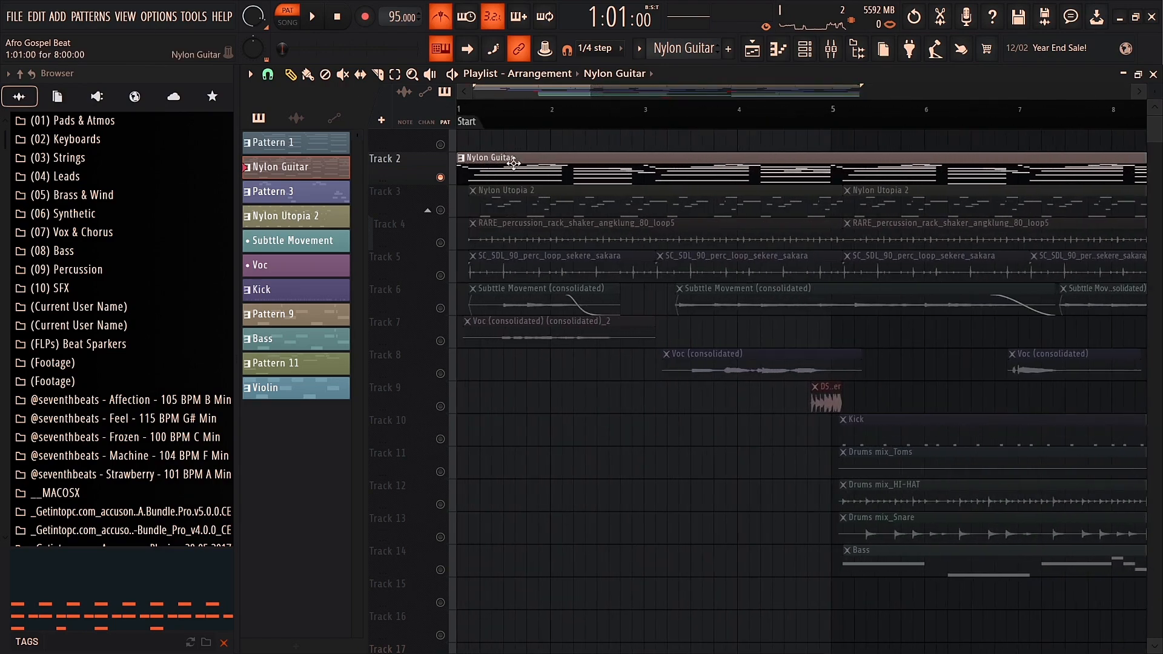
- Solo Track 3, bring up its Nylon Utopia 2 pattern in the piano roll and play it, turning the metronome off
click(442, 211)
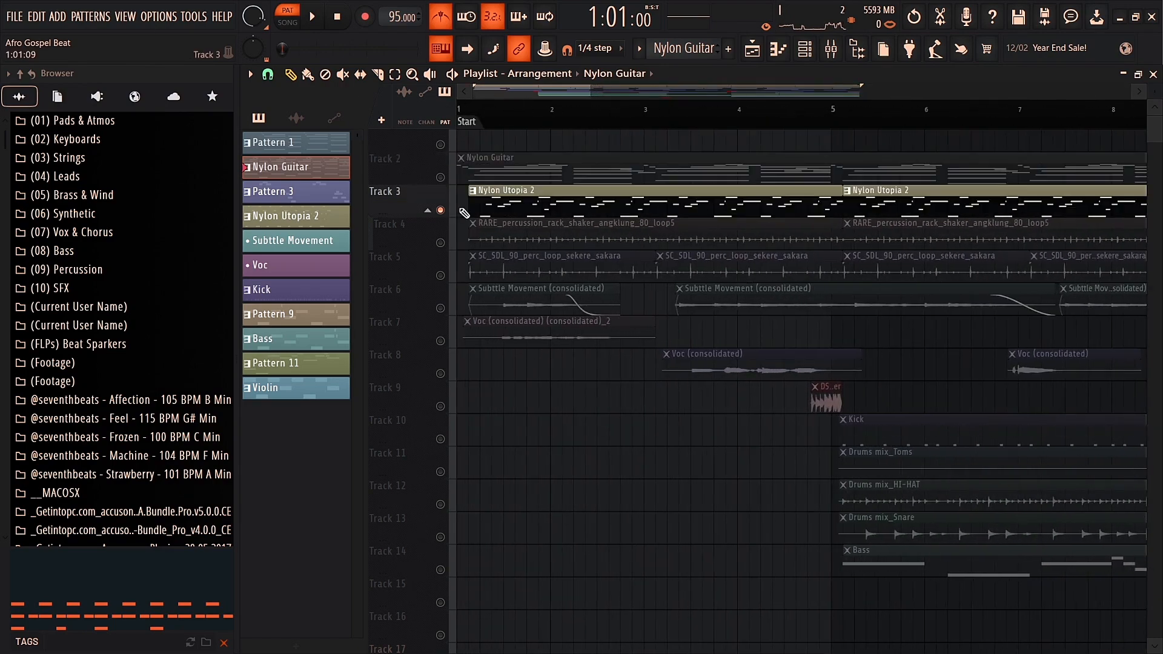
click(504, 198)
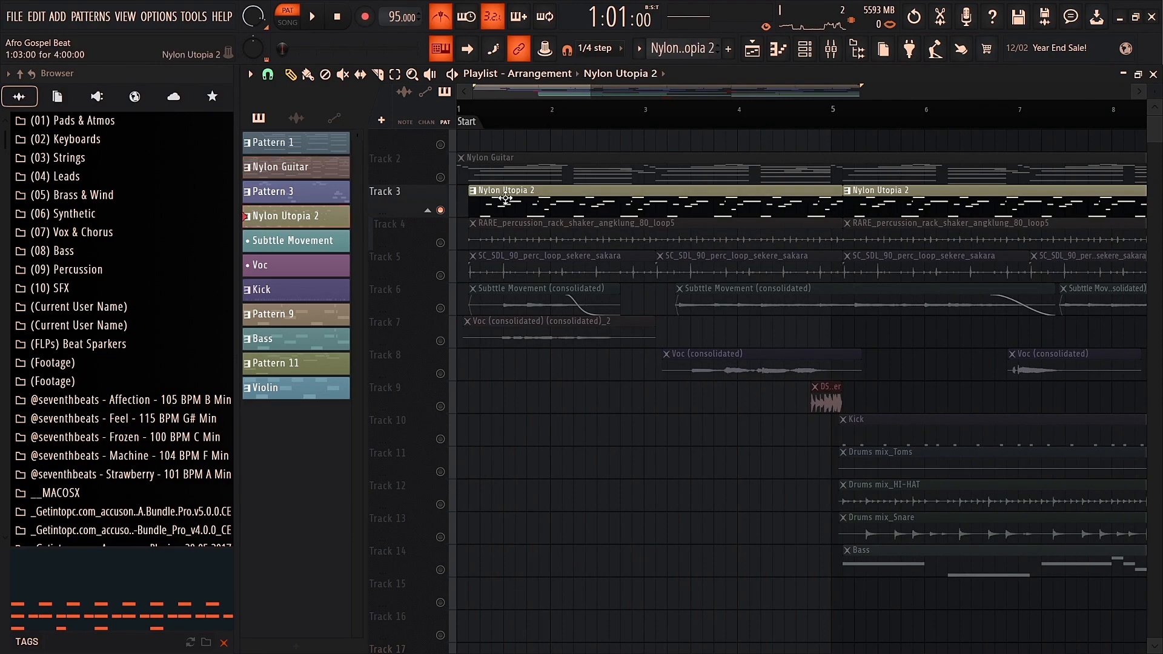
right_click(444, 212)
right_click(445, 211)
double_click(516, 207)
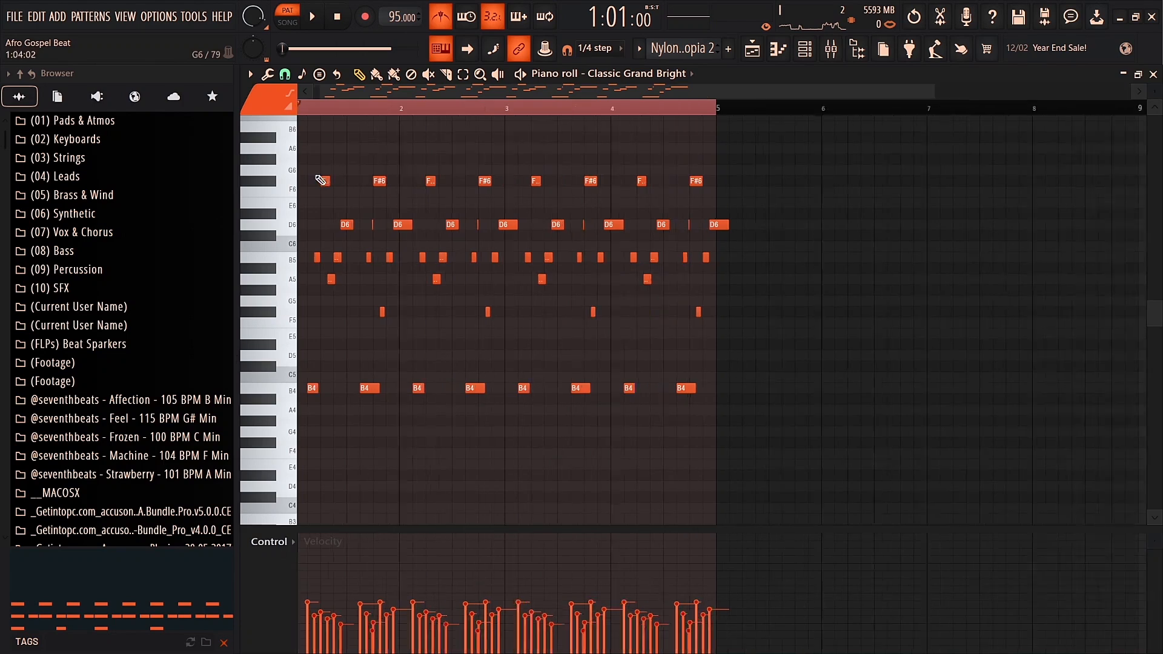
click(313, 18)
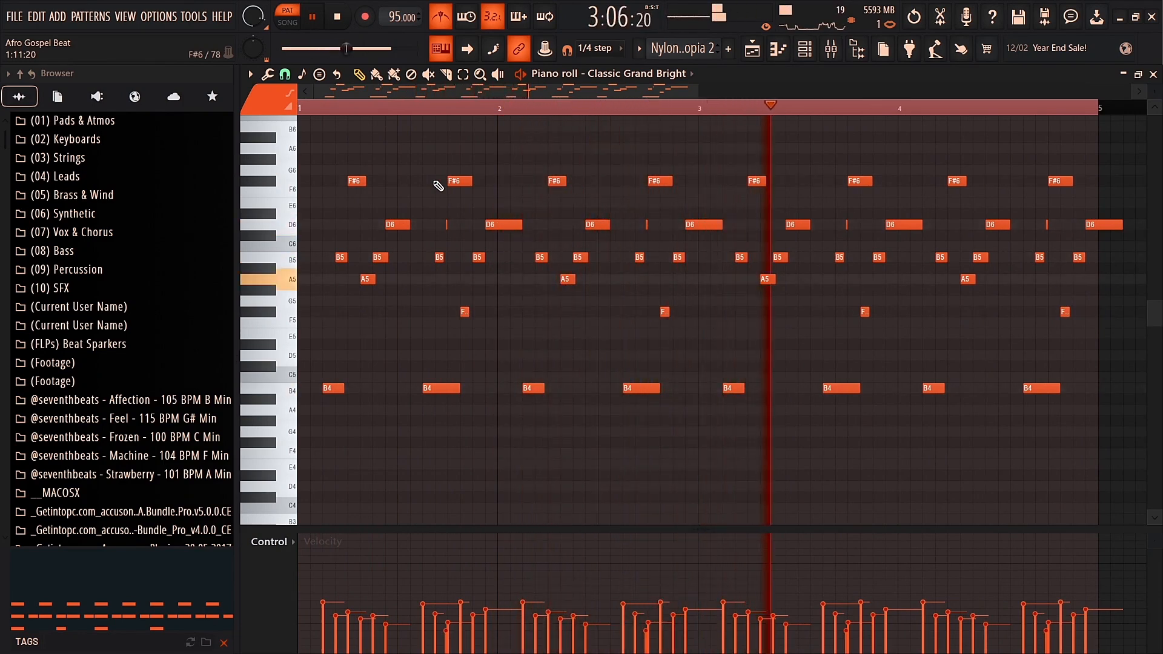
key(space)
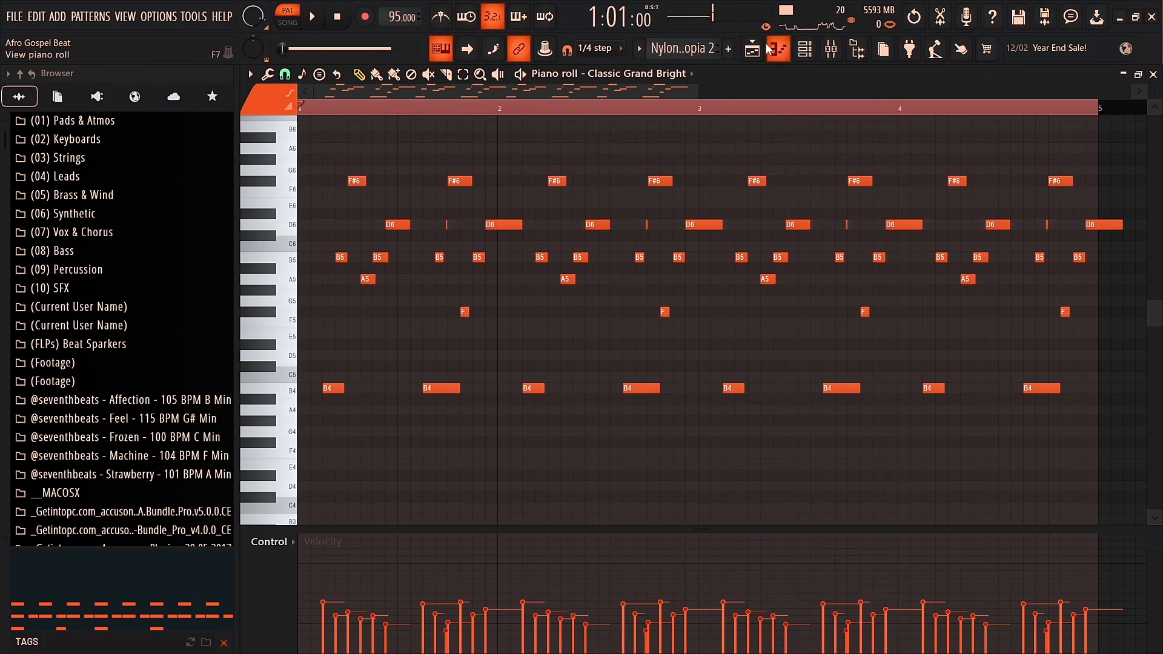
- Return to the playlist, unmute Track 2 alongside Track 3 and play both tracks in song mode
click(752, 50)
click(441, 178)
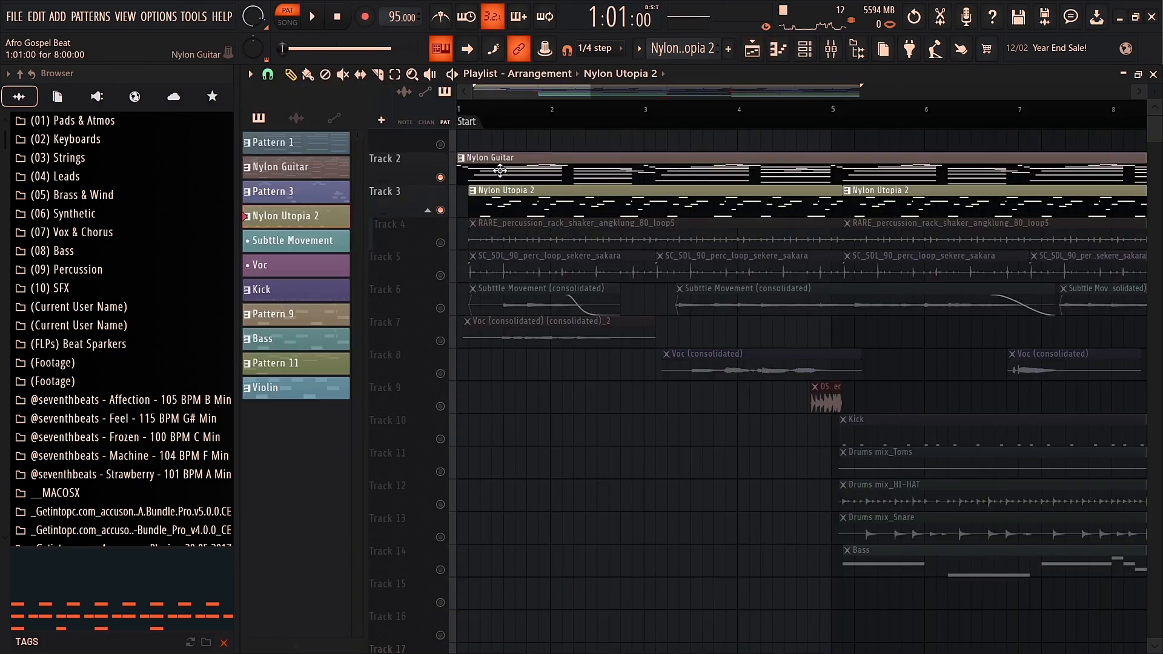
click(312, 18)
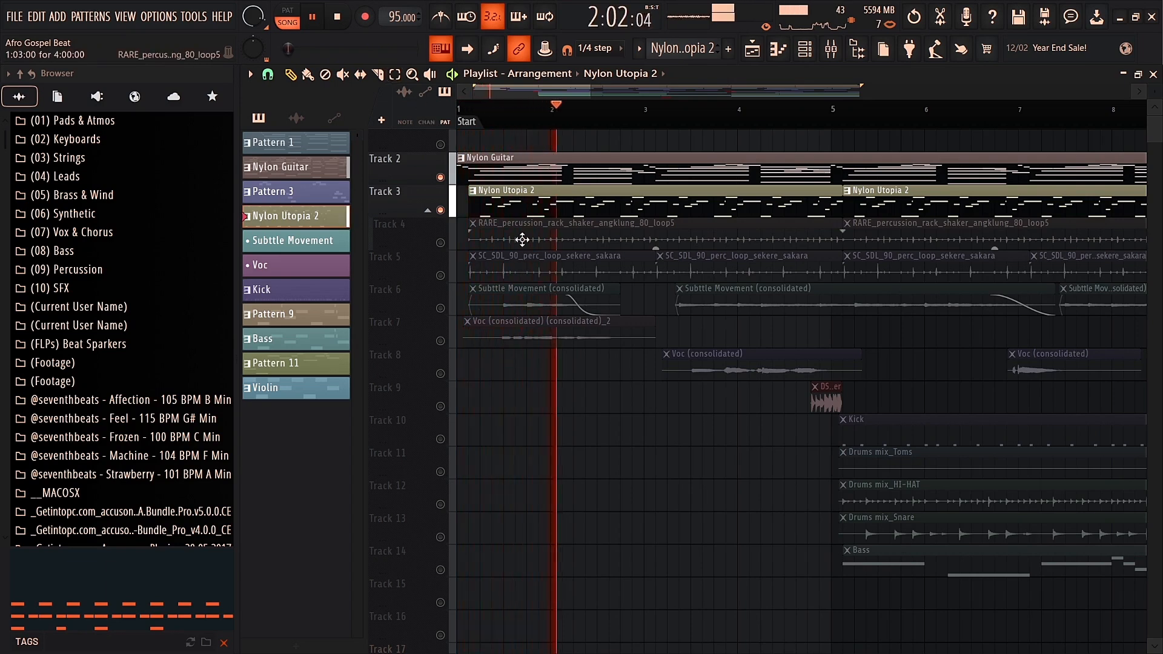
scroll(522, 239, down, 1)
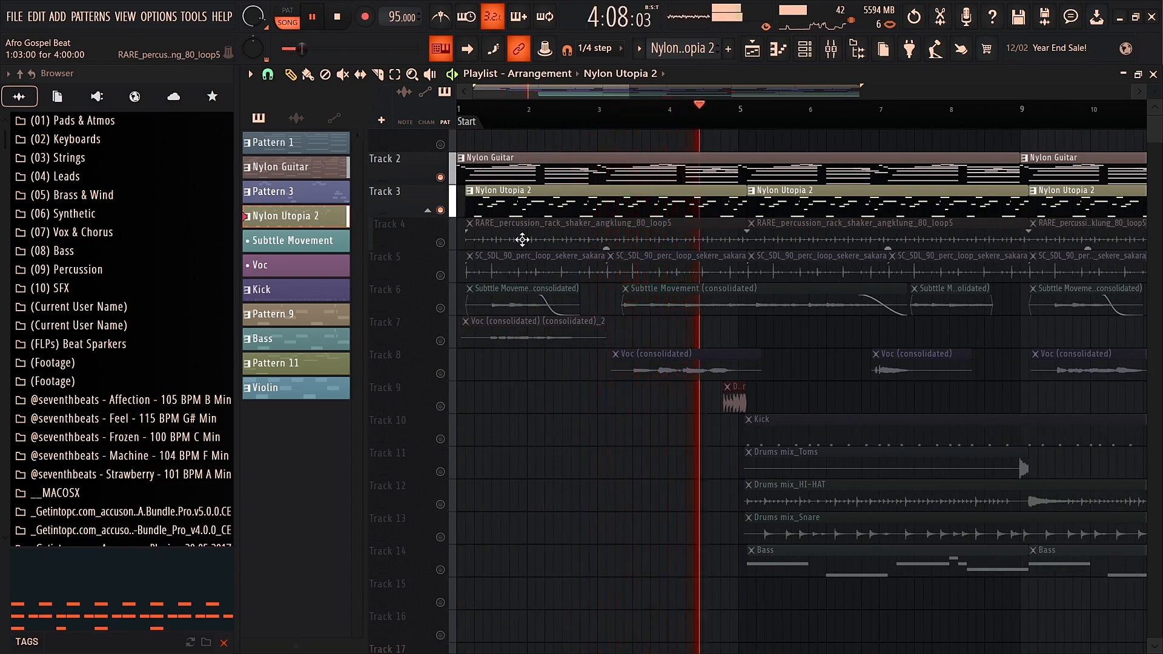
- Raise the system volume to 50 and stop playback after hearing the Nylon Guitar and Nylon Utopia 2 clips together
key(XF86AudioRaiseVolume)
key(XF86AudioRaiseVolume)
key(XF86AudioRaiseVolume)
key(XF86AudioRaiseVolume)
key(XF86AudioRaiseVolume)
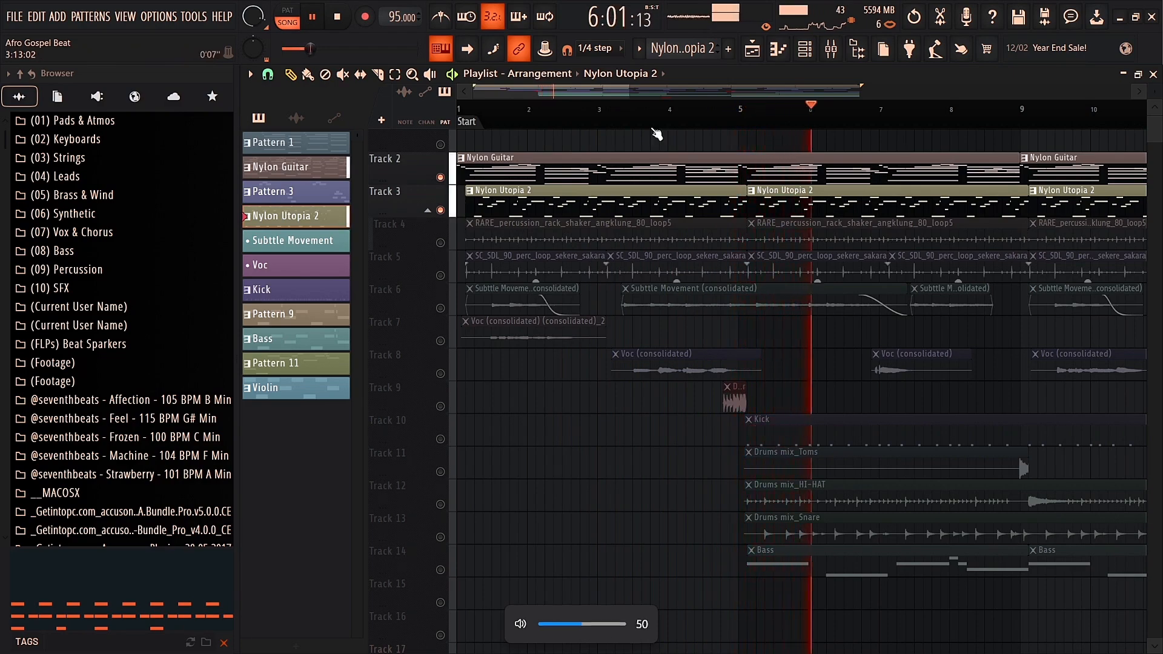
scroll(650, 191, down, 2)
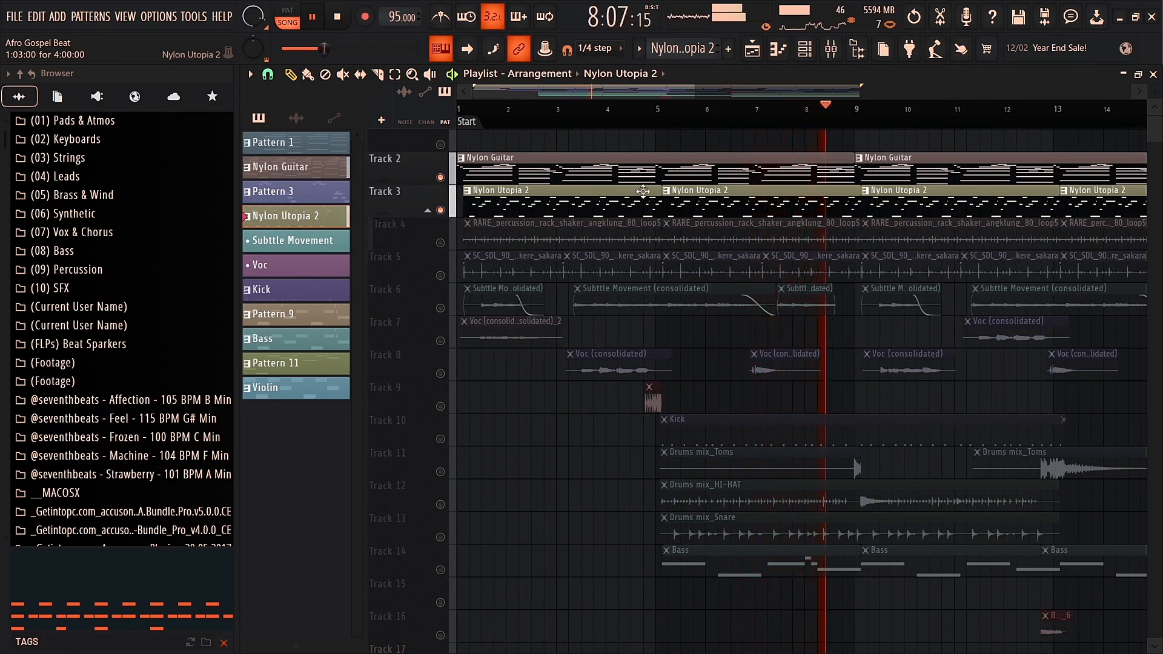
key(space)
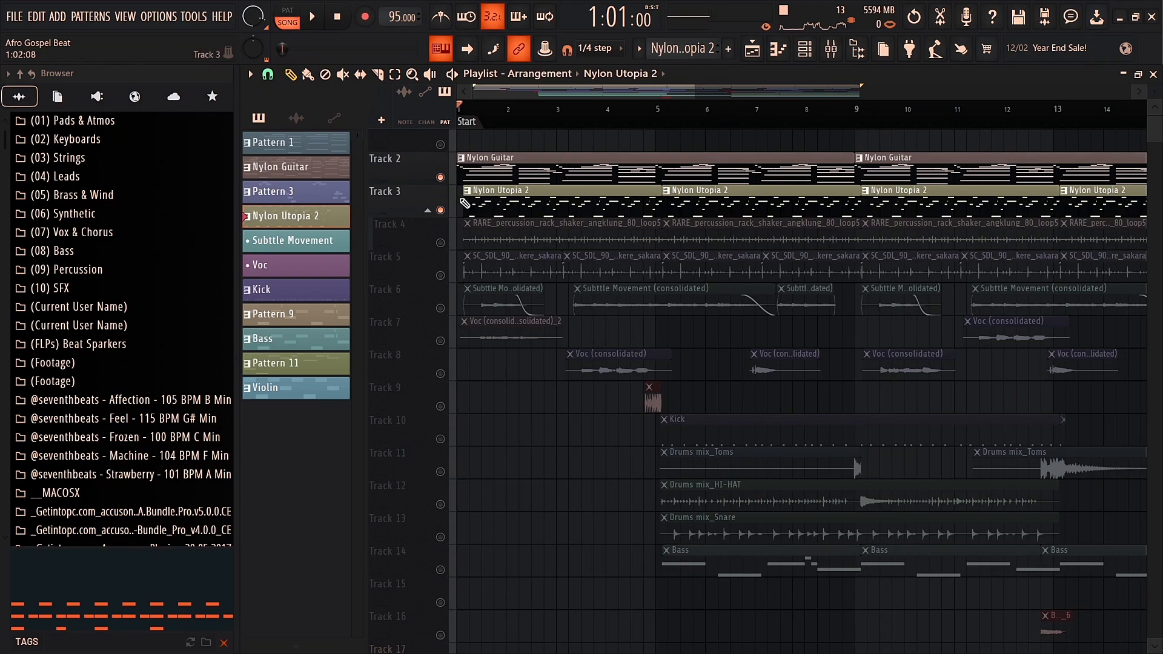
- Unmute the sekere percussion loop on Track 5 and move that track up to the Track 3 position
scroll(538, 124, up, 2)
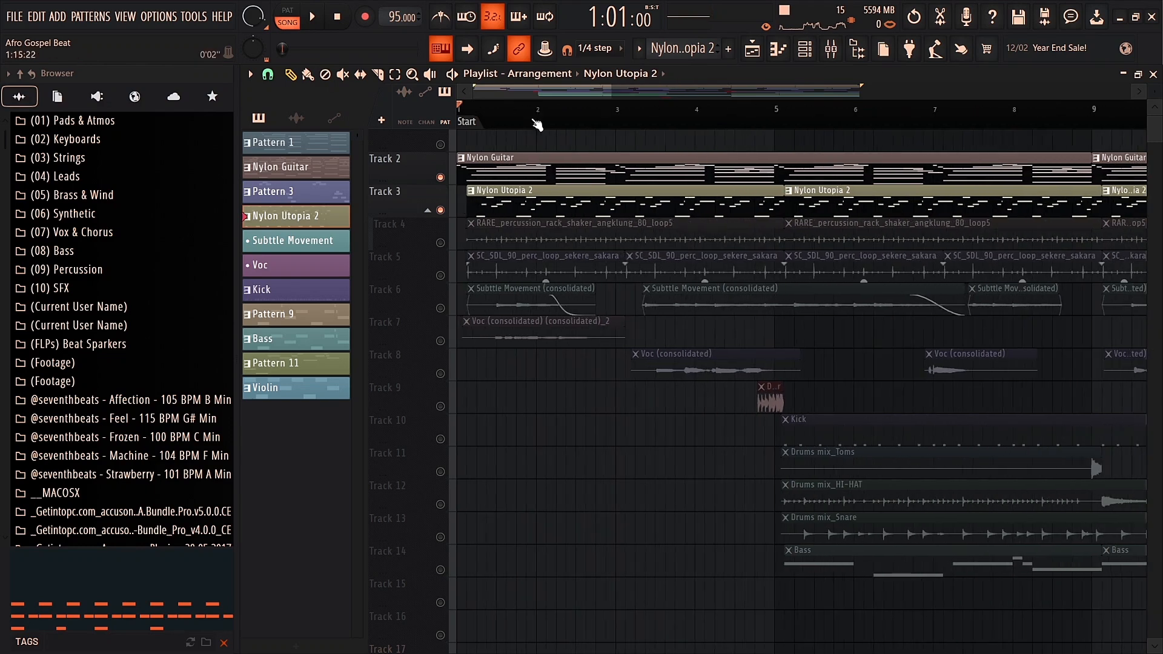
click(440, 243)
click(440, 243)
click(441, 276)
drag(444, 279, 435, 206)
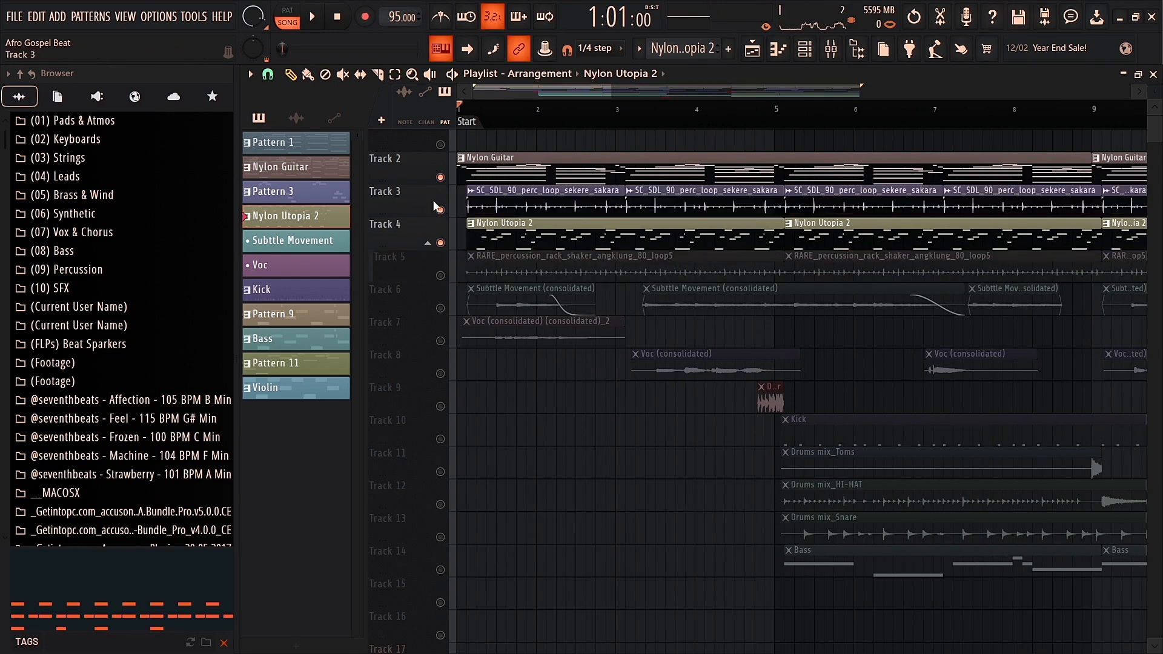
- Solo the sekere percussion loop on Track 3 and play it on its own
right_click(440, 243)
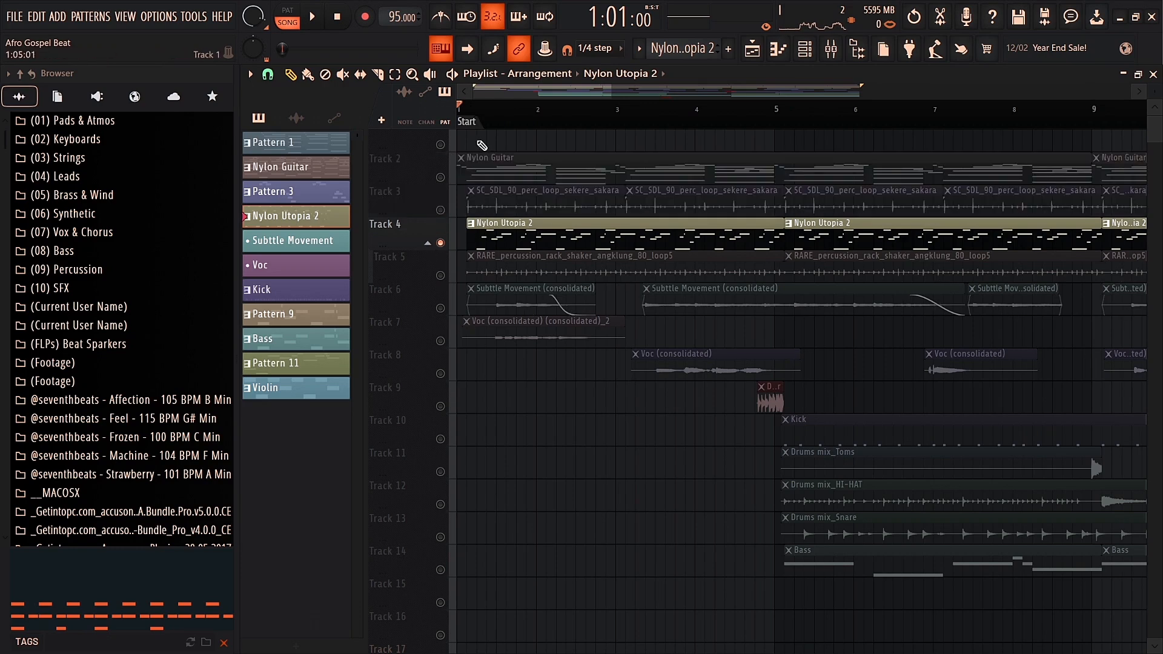
right_click(441, 210)
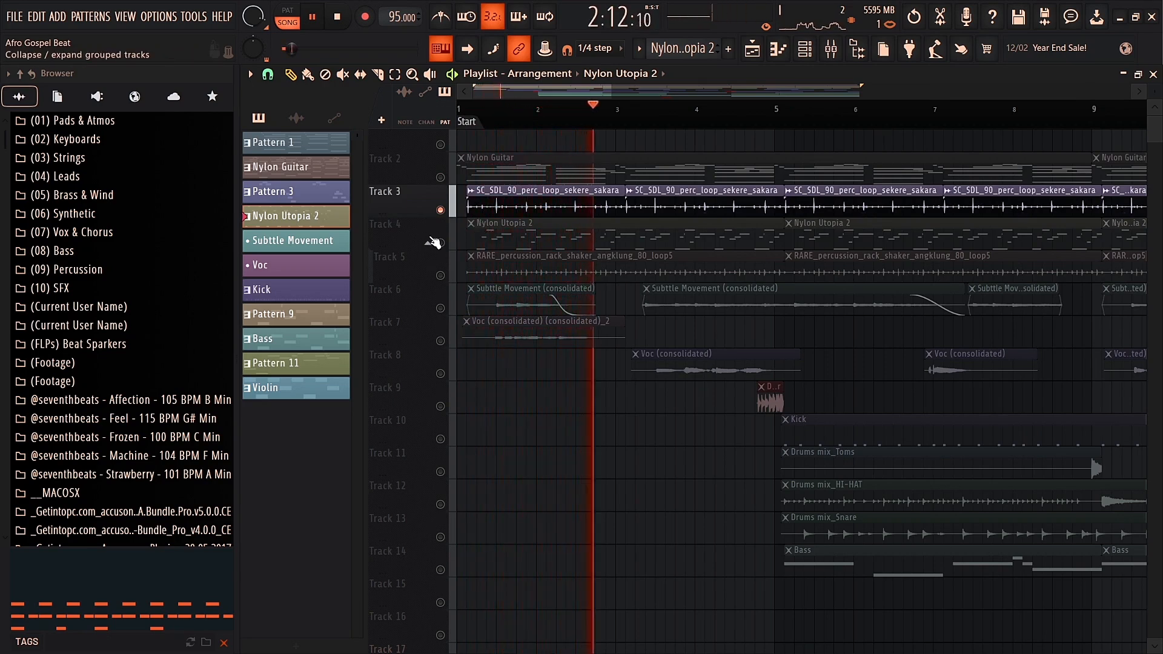
key(space)
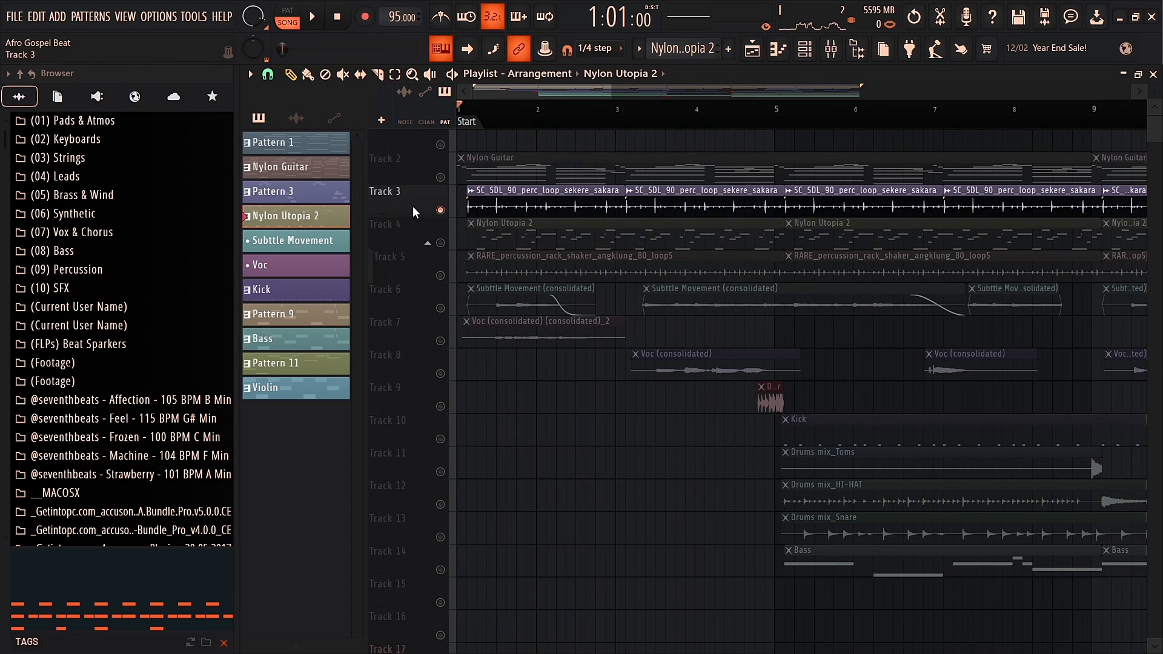
- Move the sekere track back down to the Track 5 position, unmute Tracks 2 and 3, and play them together
drag(413, 207, 427, 268)
click(441, 177)
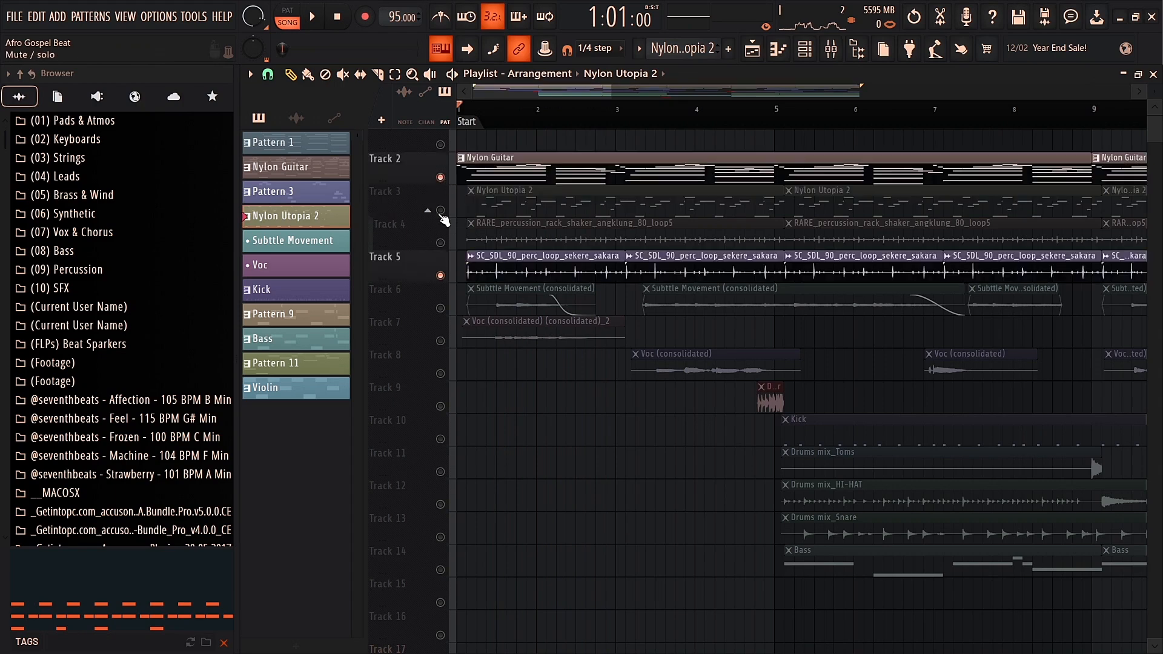
click(440, 210)
key(space)
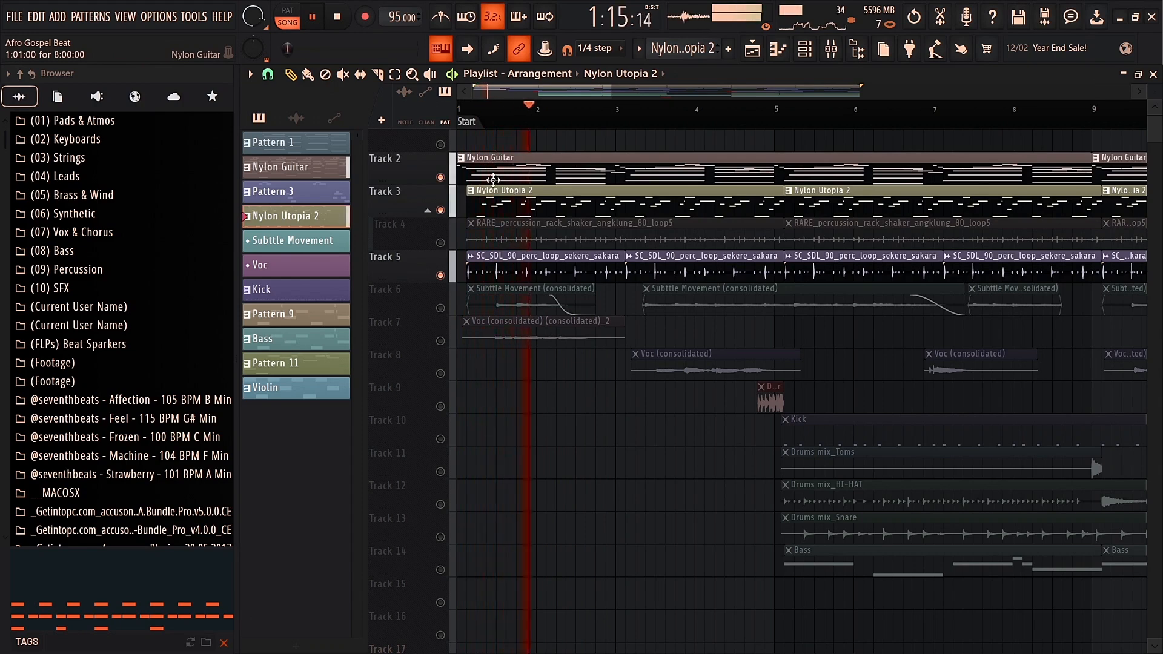
key(space)
- Solo the shaker angklung percussion loop on Track 4 and play it on its own
click(441, 243)
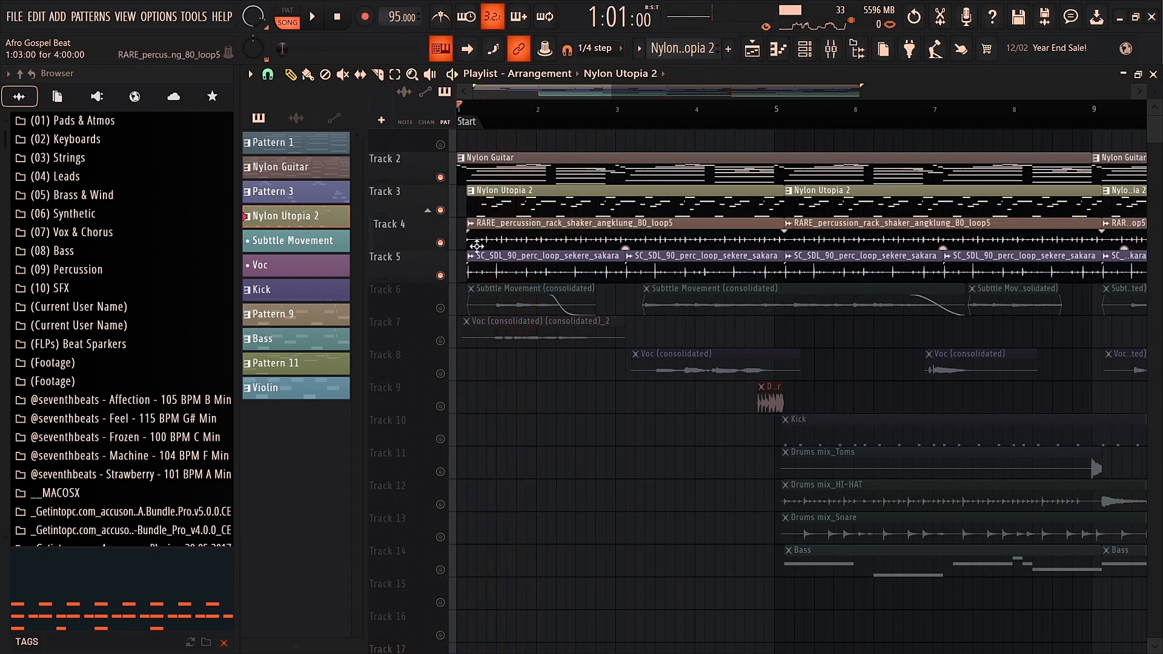
right_click(443, 242)
key(space)
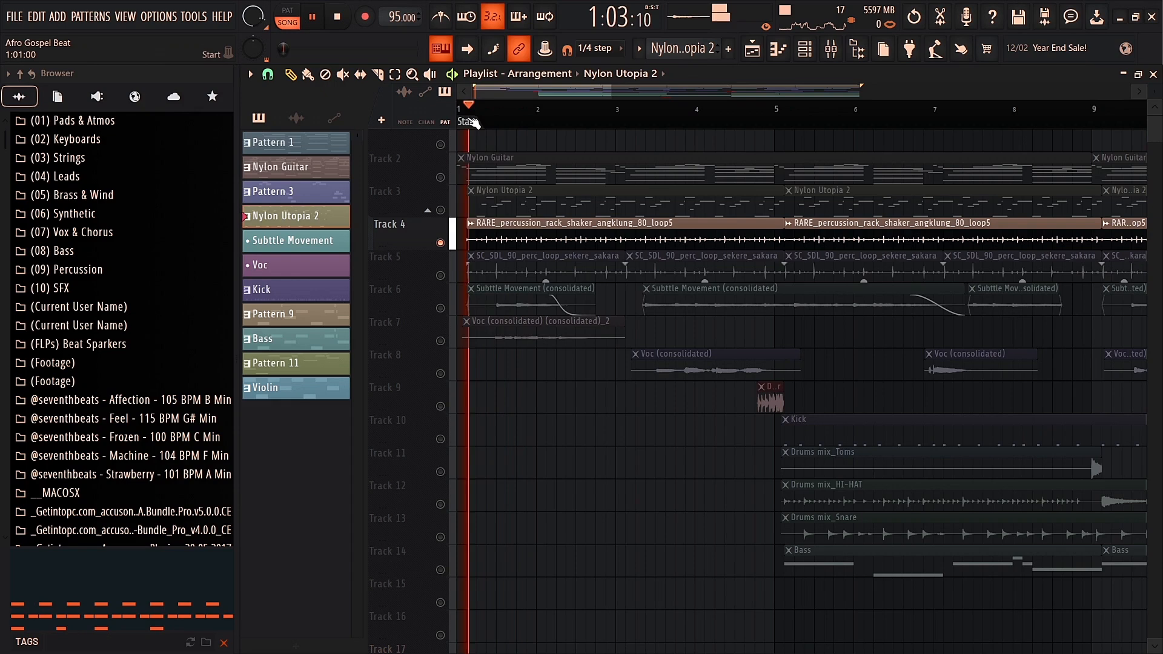
key(space)
- Unmute Tracks 2, 3 and 5 alongside Track 4 and play the melodies with both percussion loops
click(440, 211)
click(441, 177)
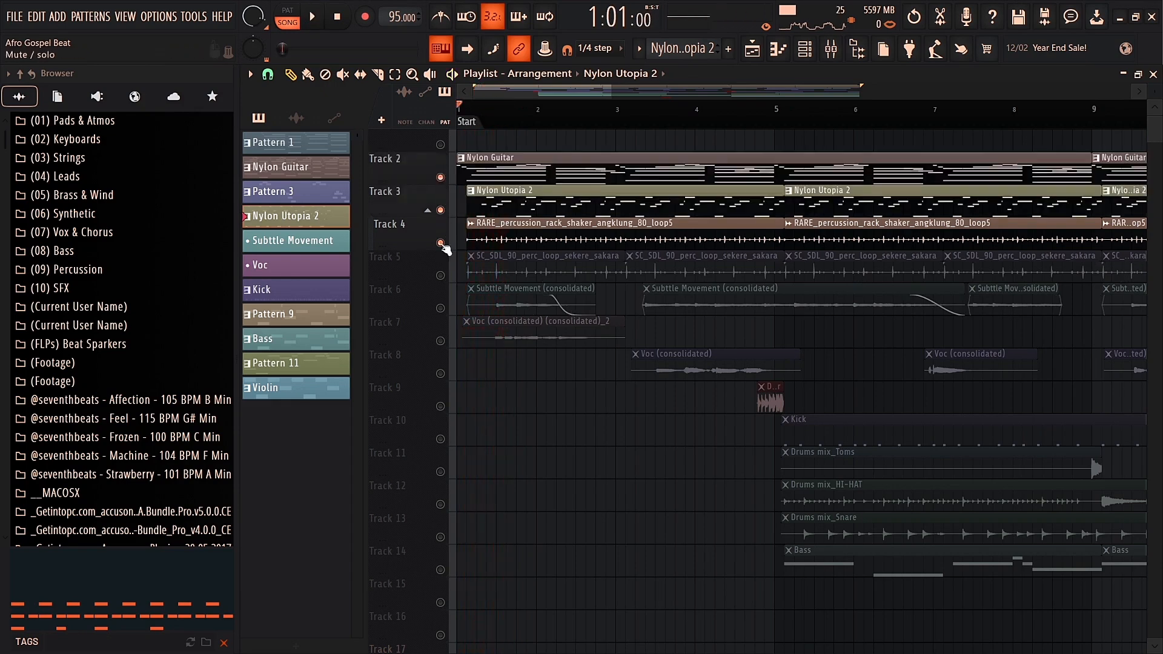
click(441, 275)
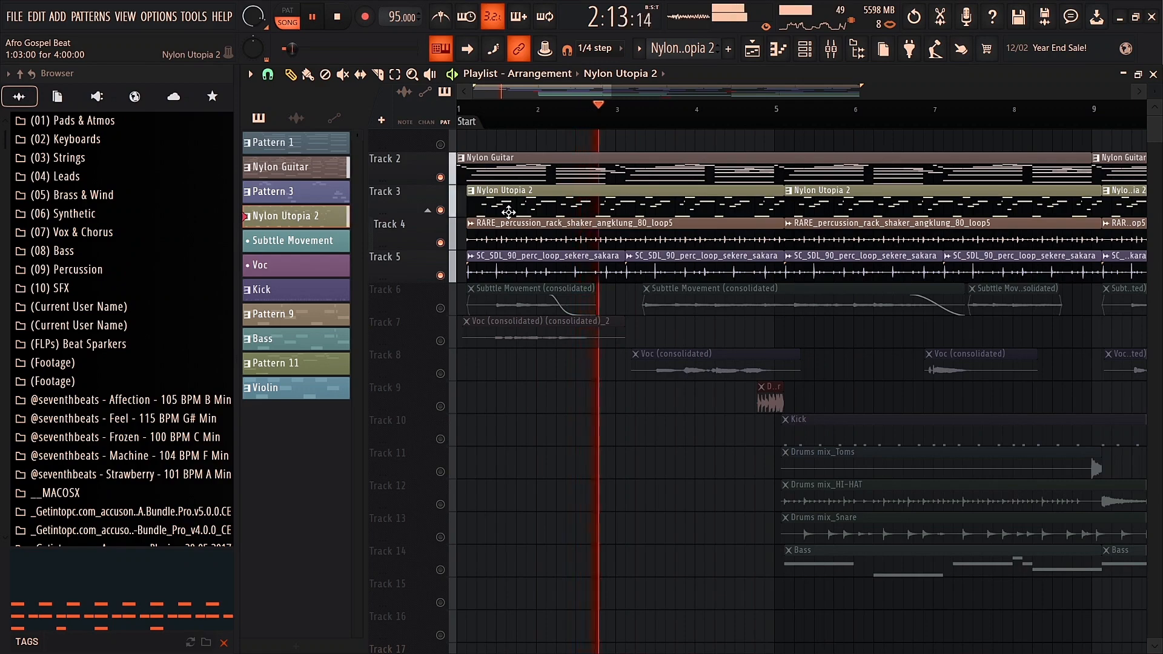
scroll(524, 239, down, 2)
scroll(525, 239, down, 2)
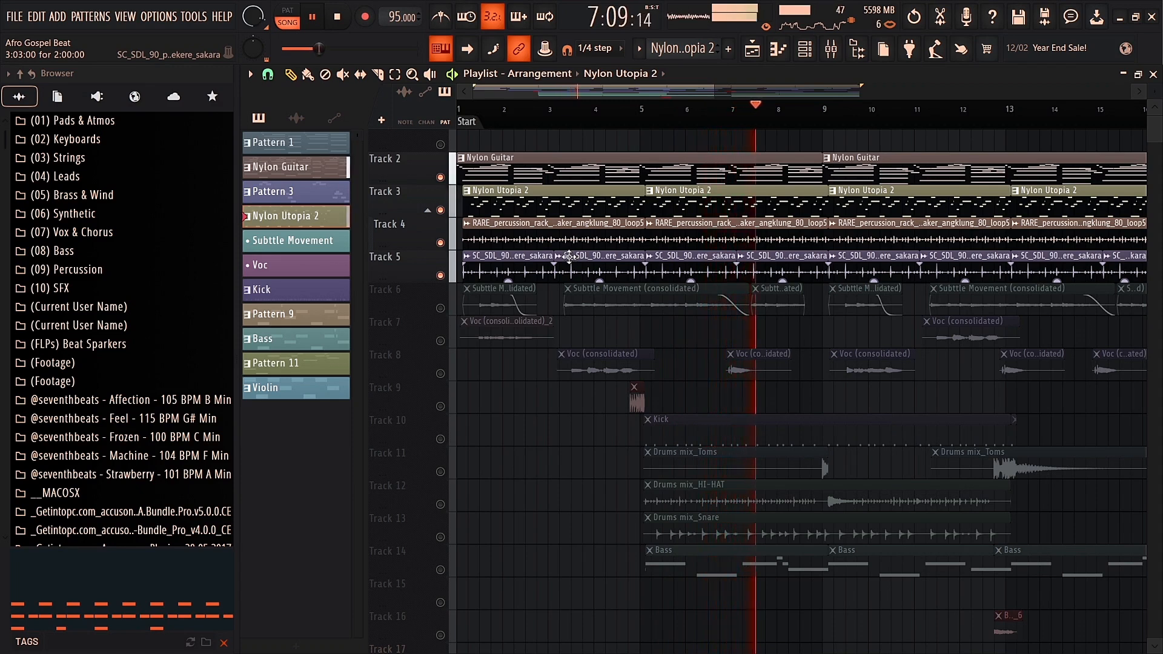
key(space)
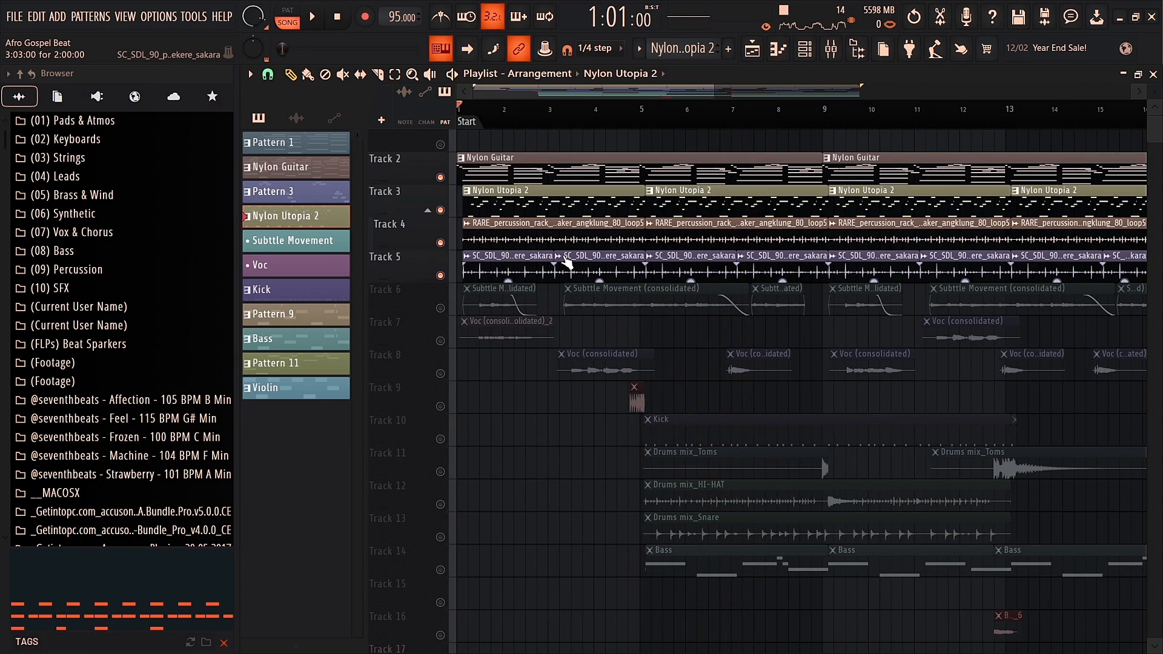
- Solo the Subttle Movement audio on Track 6 and play it on its own
click(440, 307)
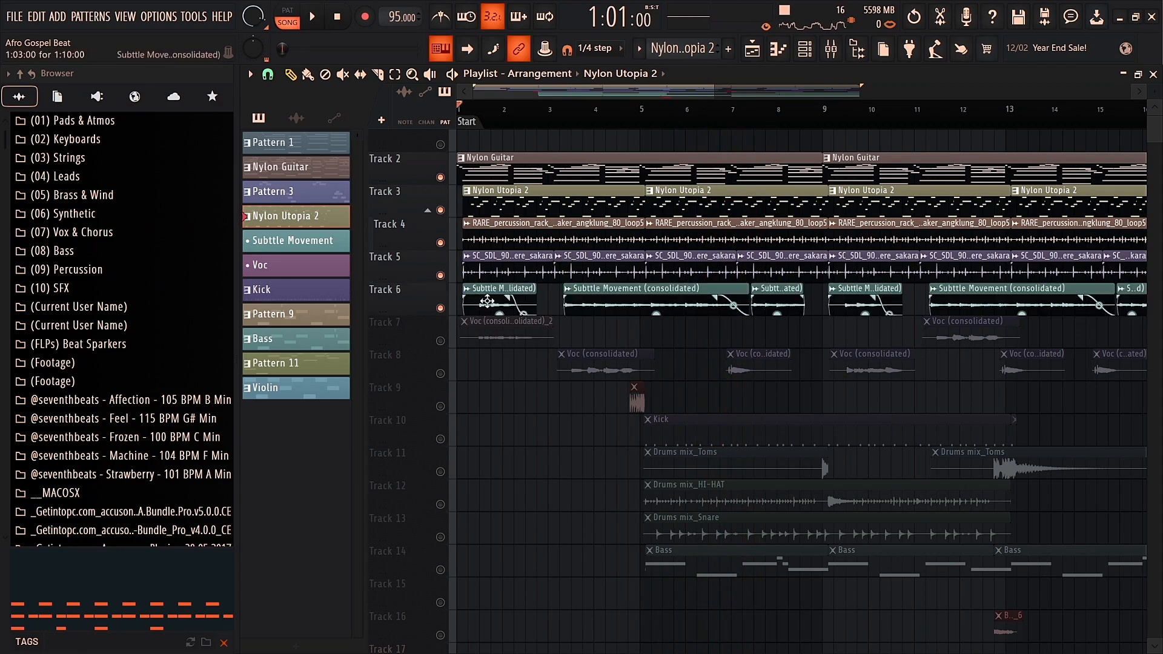
ctrl+click(440, 307)
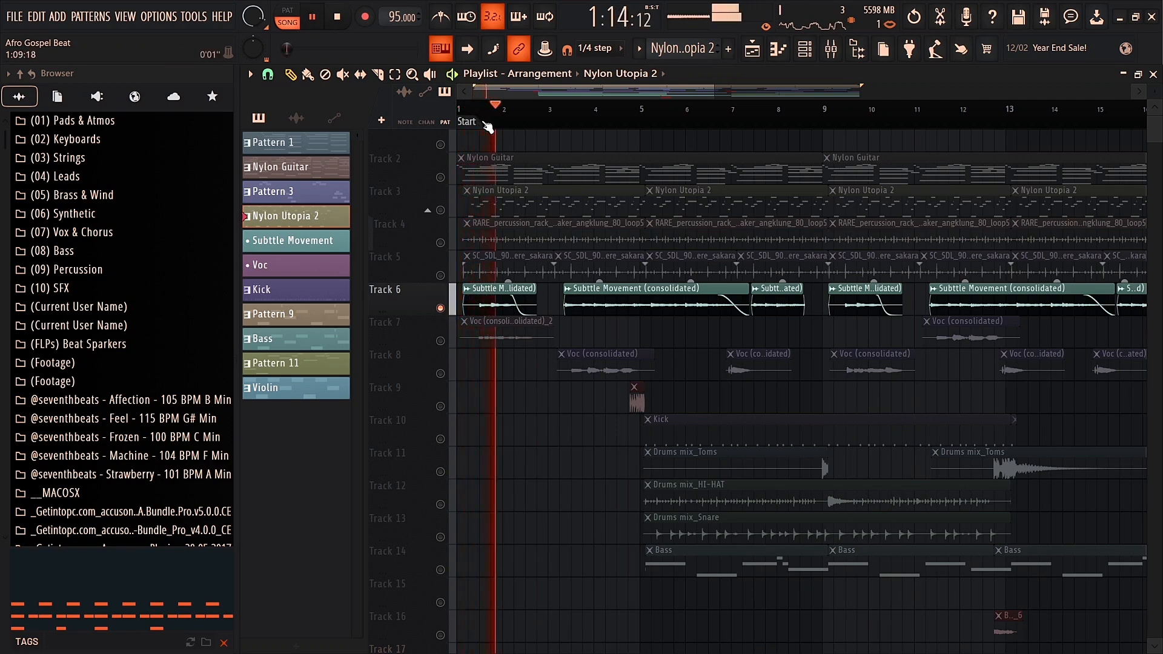
key(space)
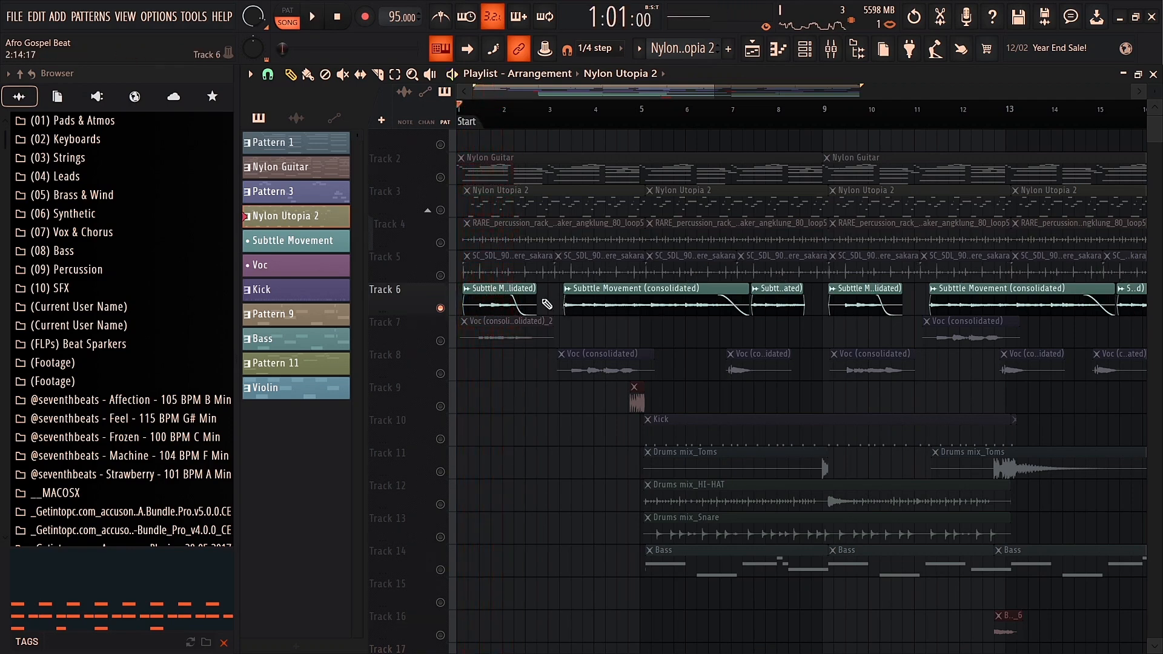
key(space)
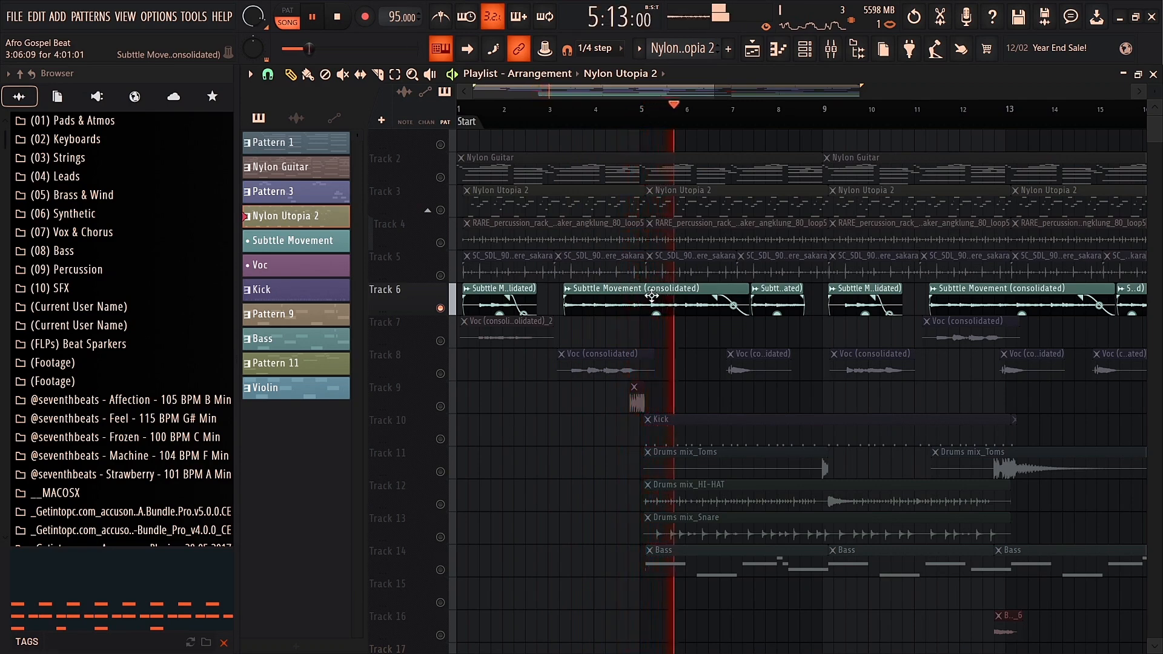
key(space)
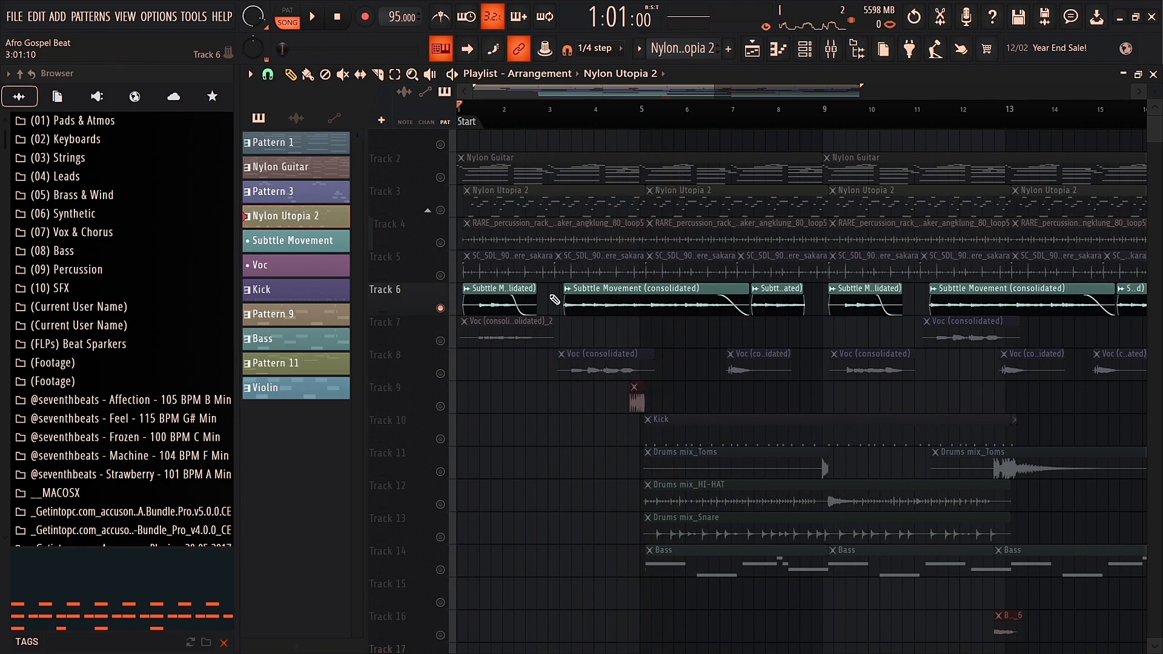
- Unmute Tracks 2 to 5 alongside Track 6, play them together, and return the playhead to the start
click(442, 275)
click(442, 242)
click(442, 210)
click(442, 177)
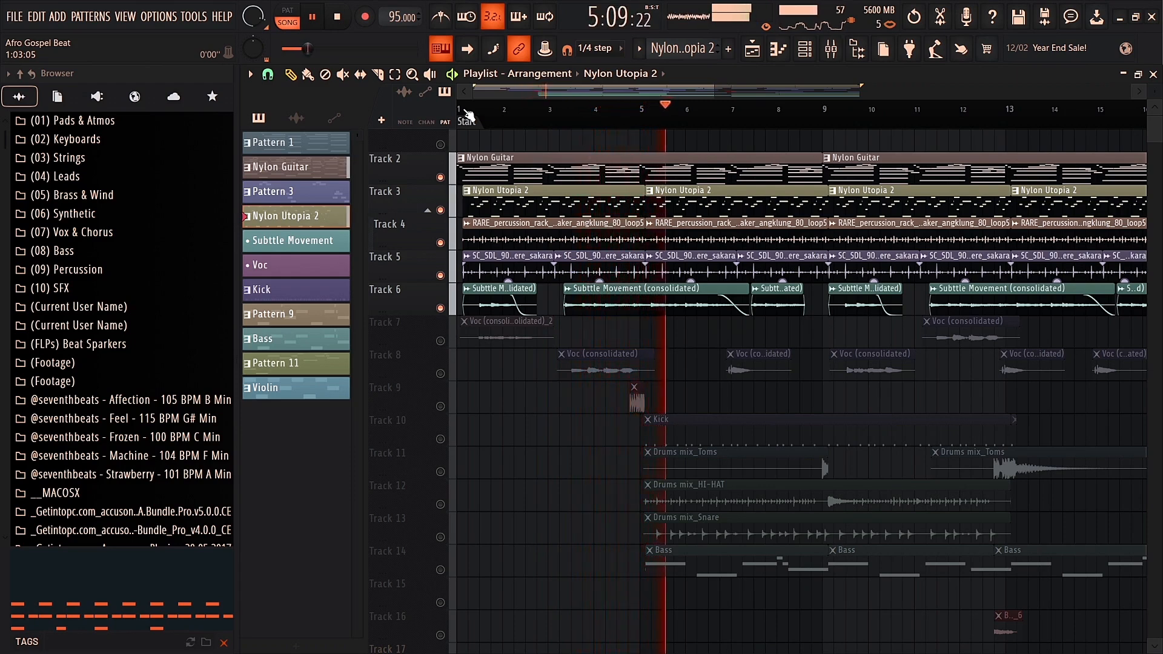
scroll(508, 254, down, 3)
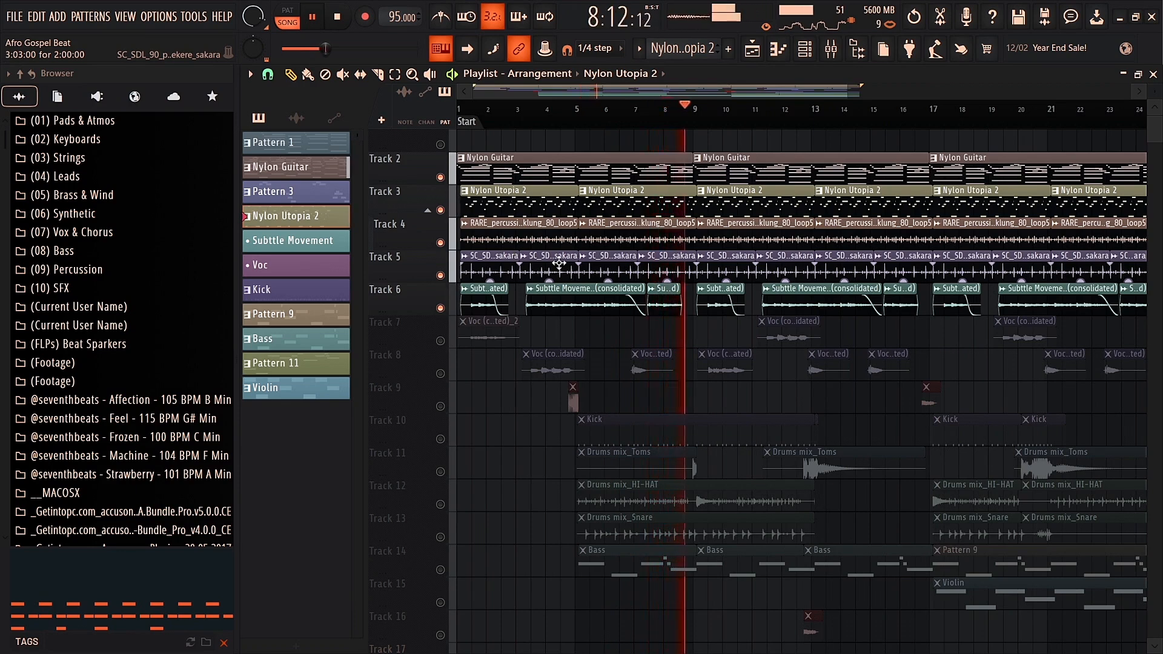
key(space)
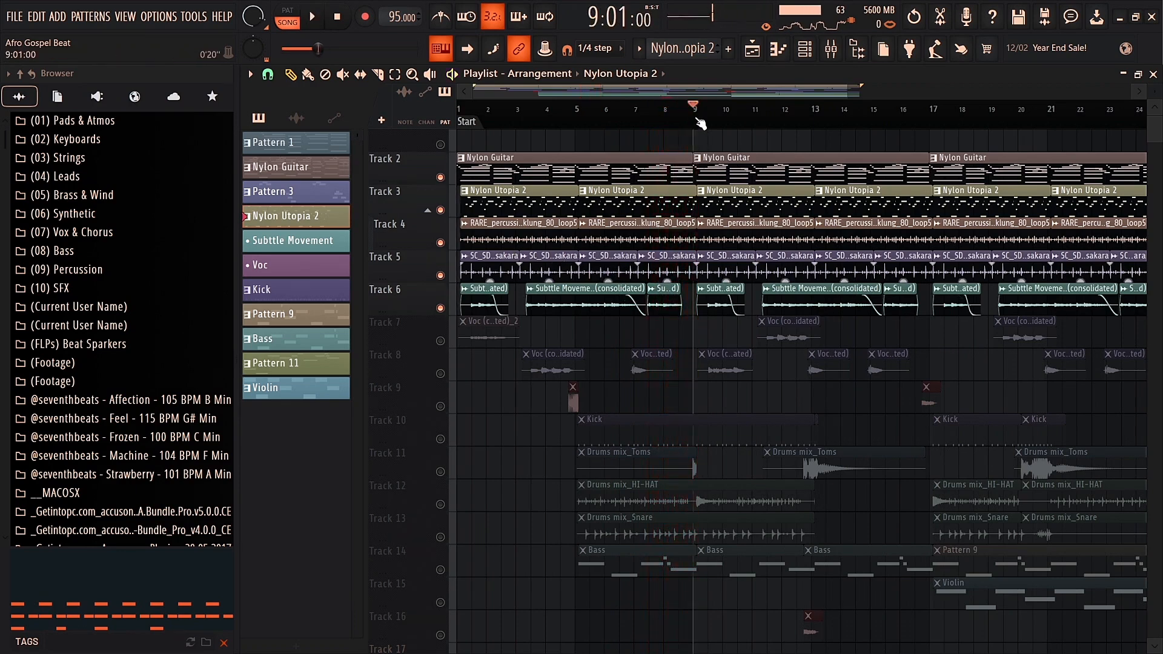
drag(696, 119, 432, 120)
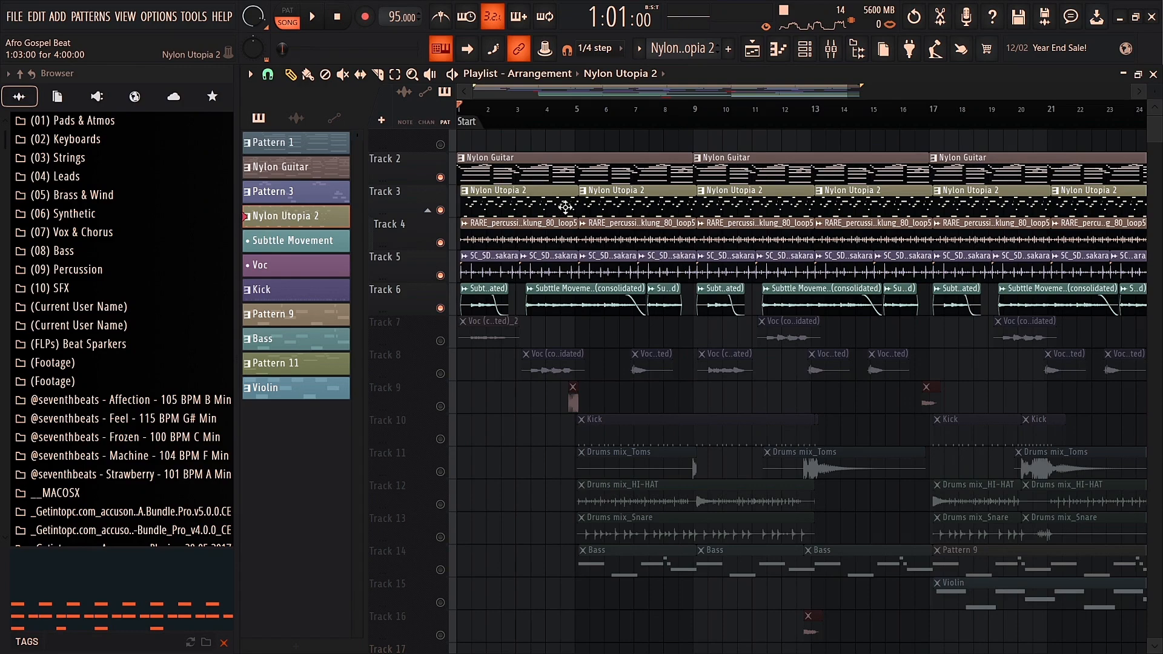
- Solo the vocals on Track 7 and play the first vocal clip on its own
scroll(549, 175, down, 3)
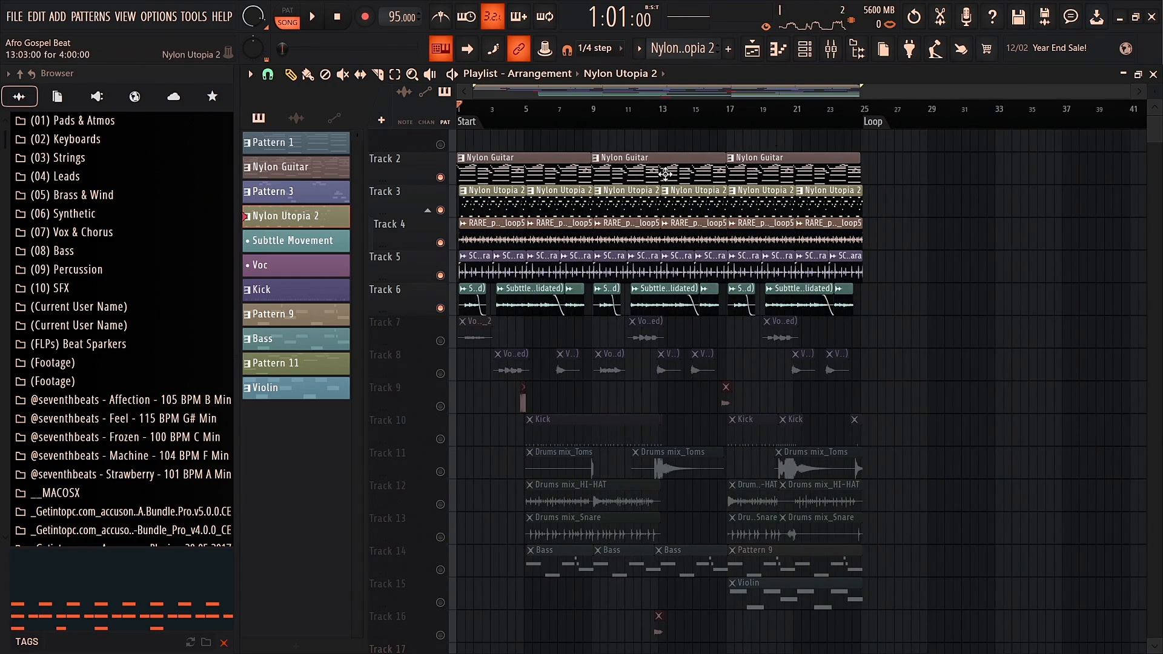
scroll(480, 175, up, 4)
drag(529, 89, 461, 98)
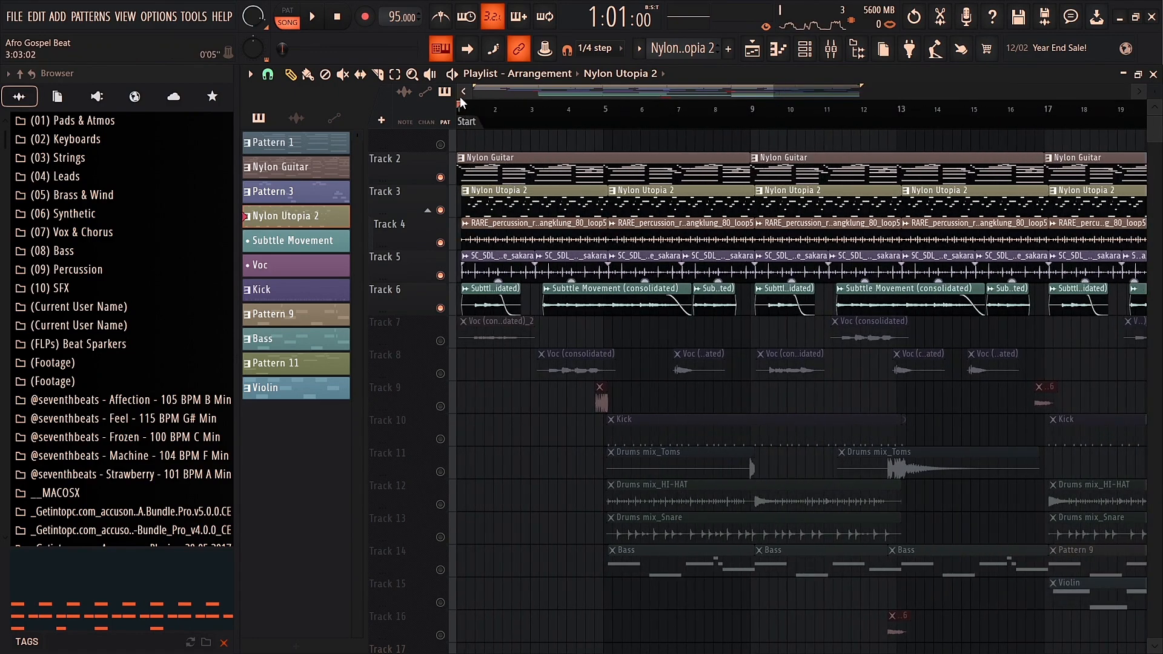
click(440, 341)
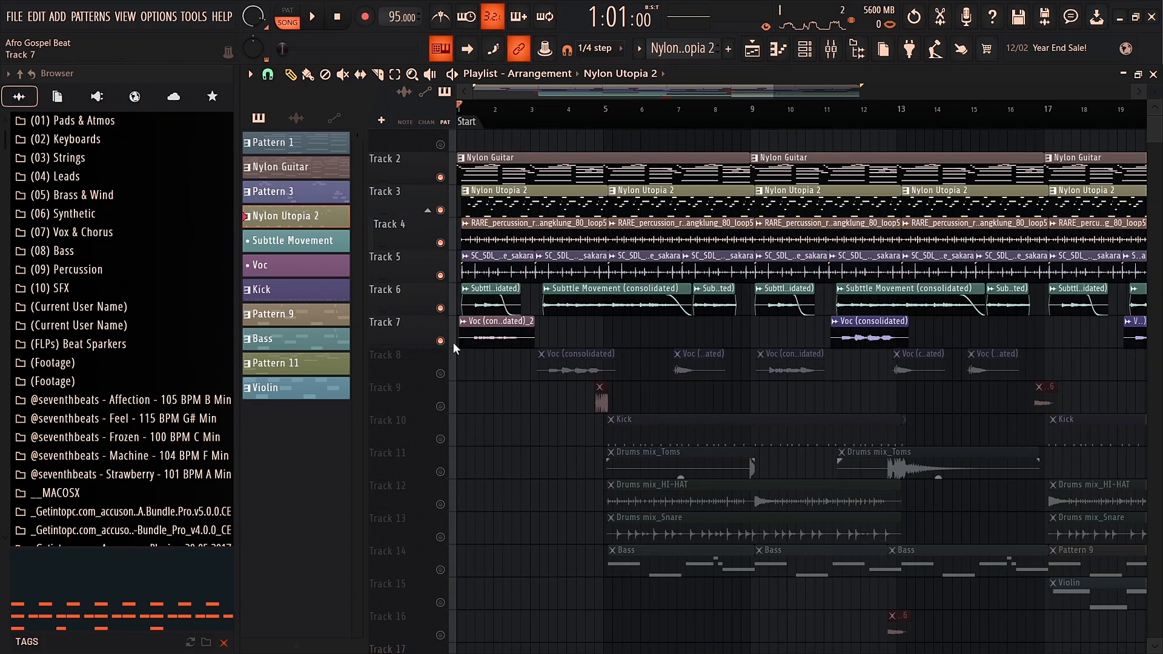
right_click(444, 343)
key(space)
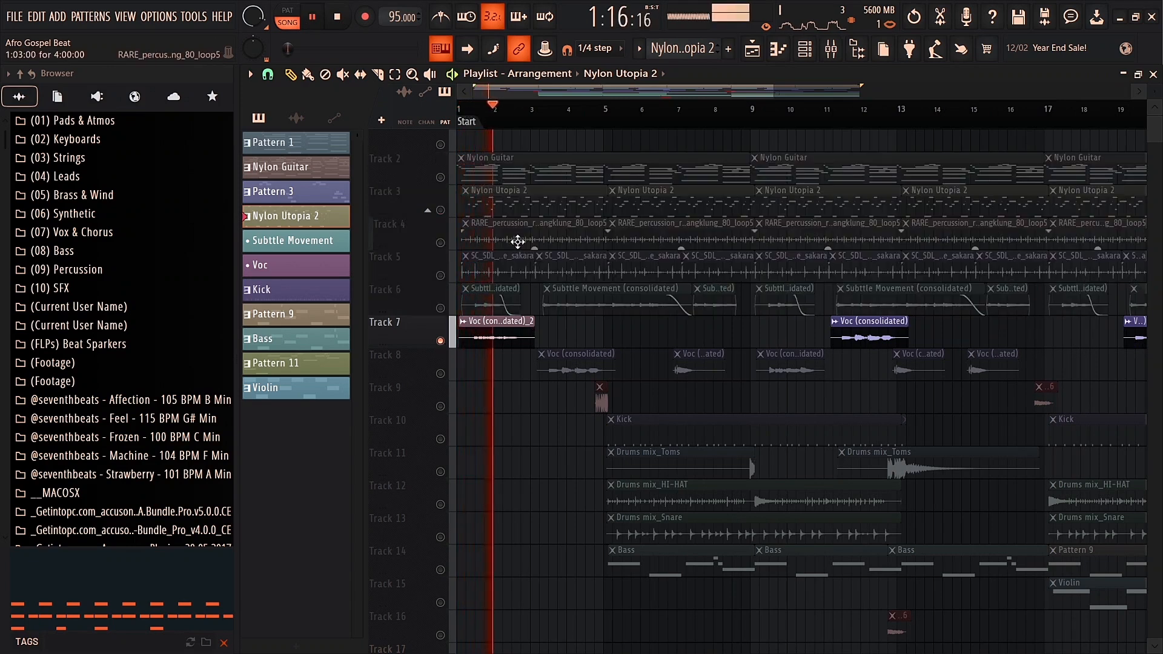
key(space)
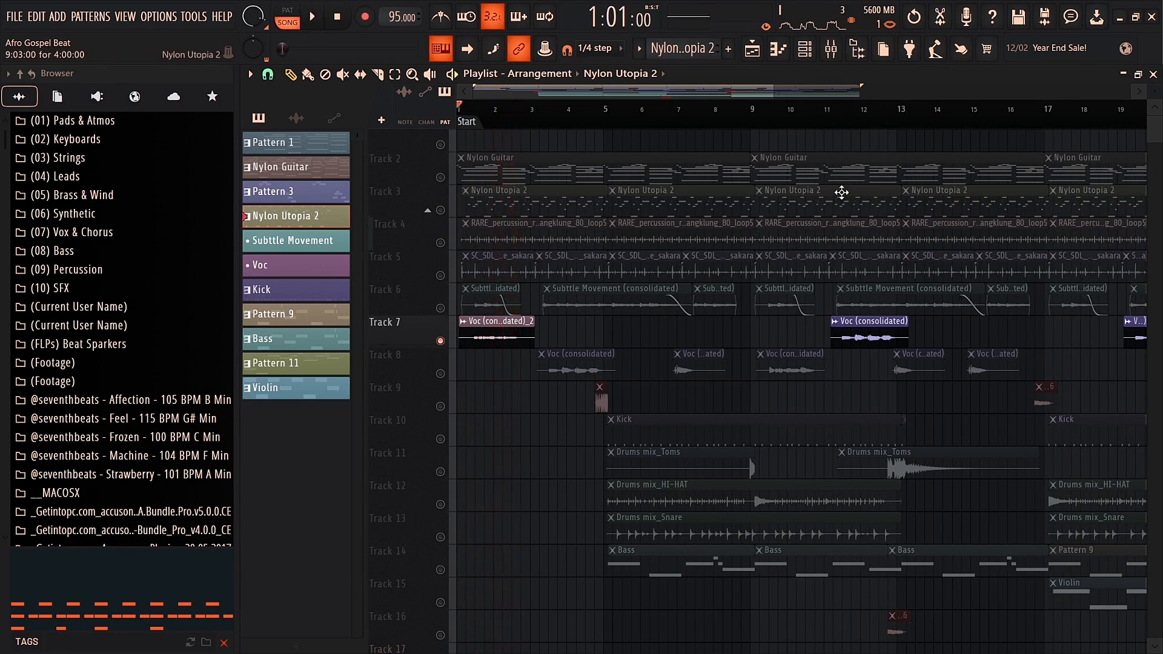
- Play the second Track 7 vocal clip around bar 11, and replay the first clip from the start
key(space)
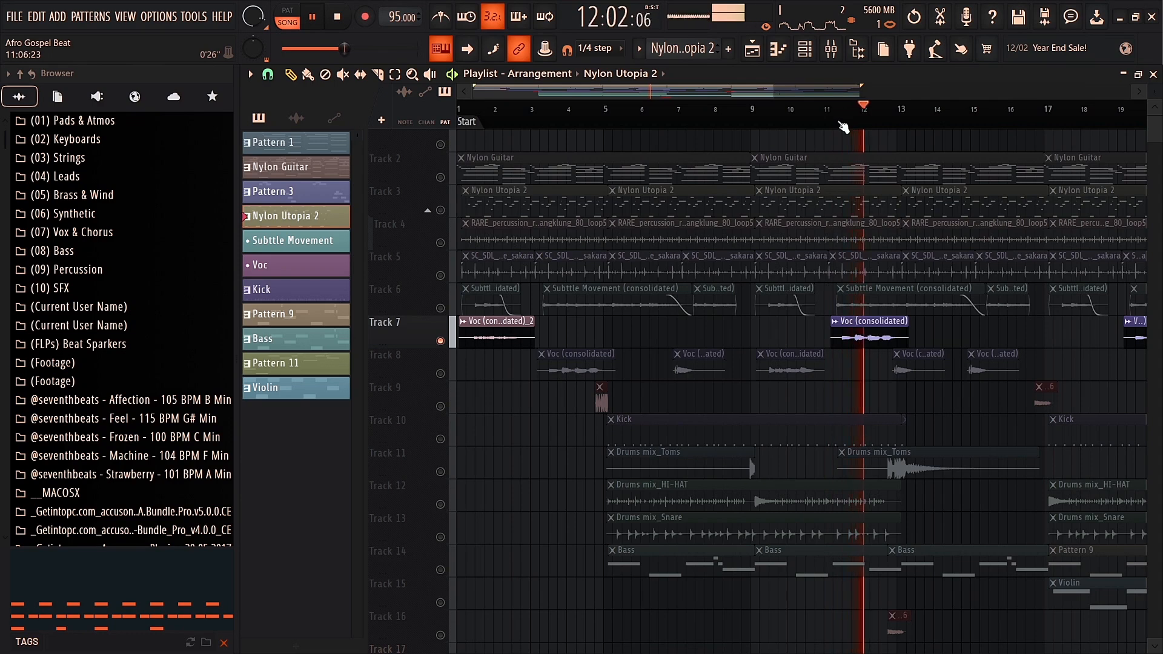
key(space)
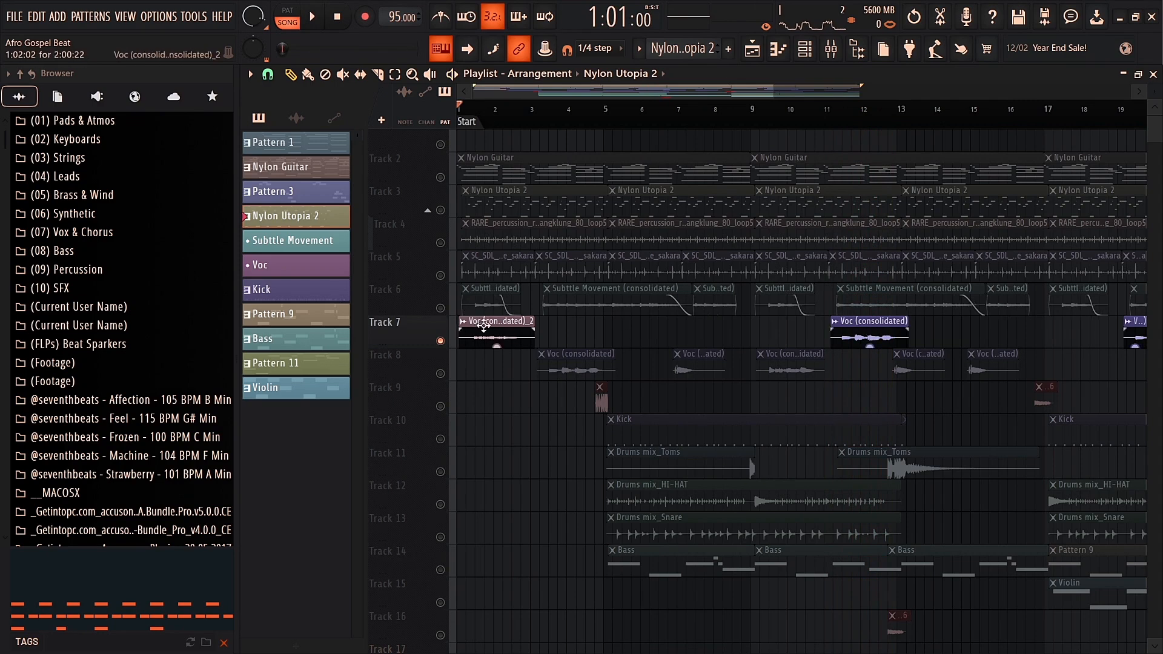
key(space)
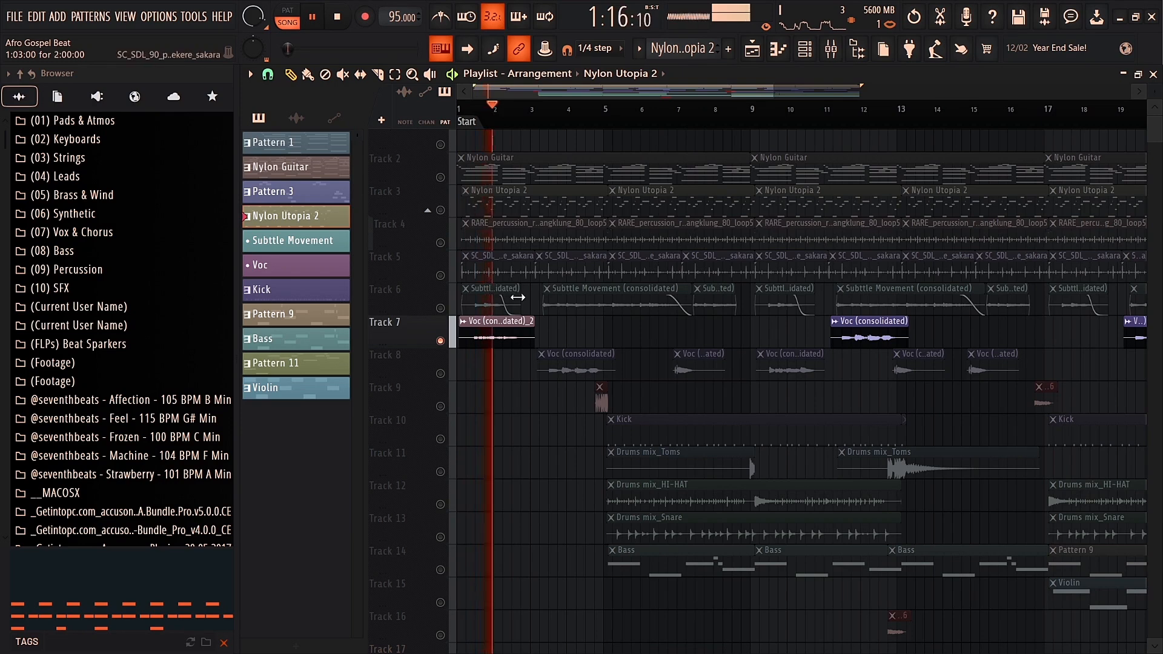
key(space)
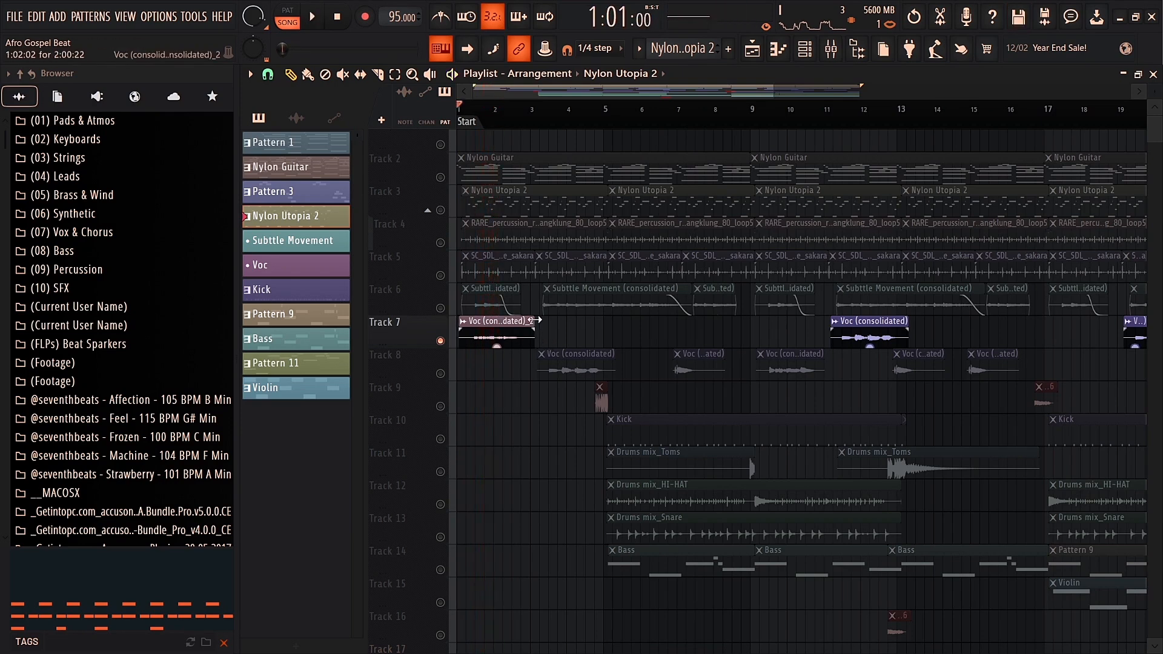
- Extend the end of the first vocal clip on Track 7 and undo the change
drag(537, 320, 713, 321)
key(ctrl+z)
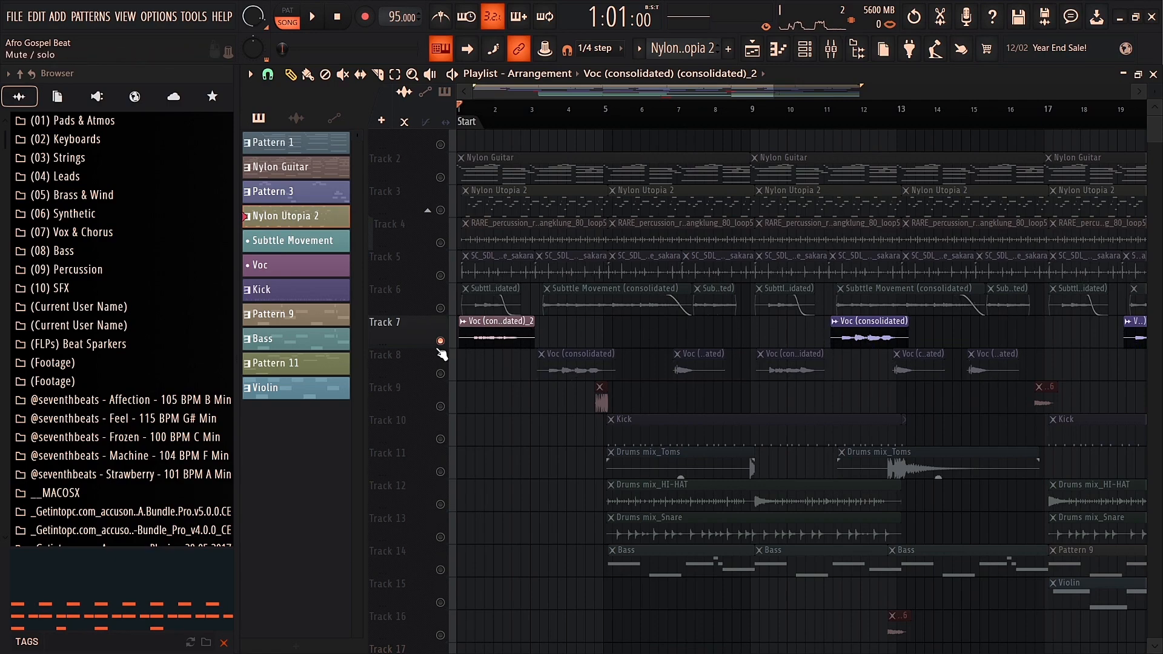
- Unmute Track 8 alongside Track 7 and play both vocal tracks together from the start
ctrl+scroll(481, 344, down, 2)
ctrl+scroll(482, 344, down, 1)
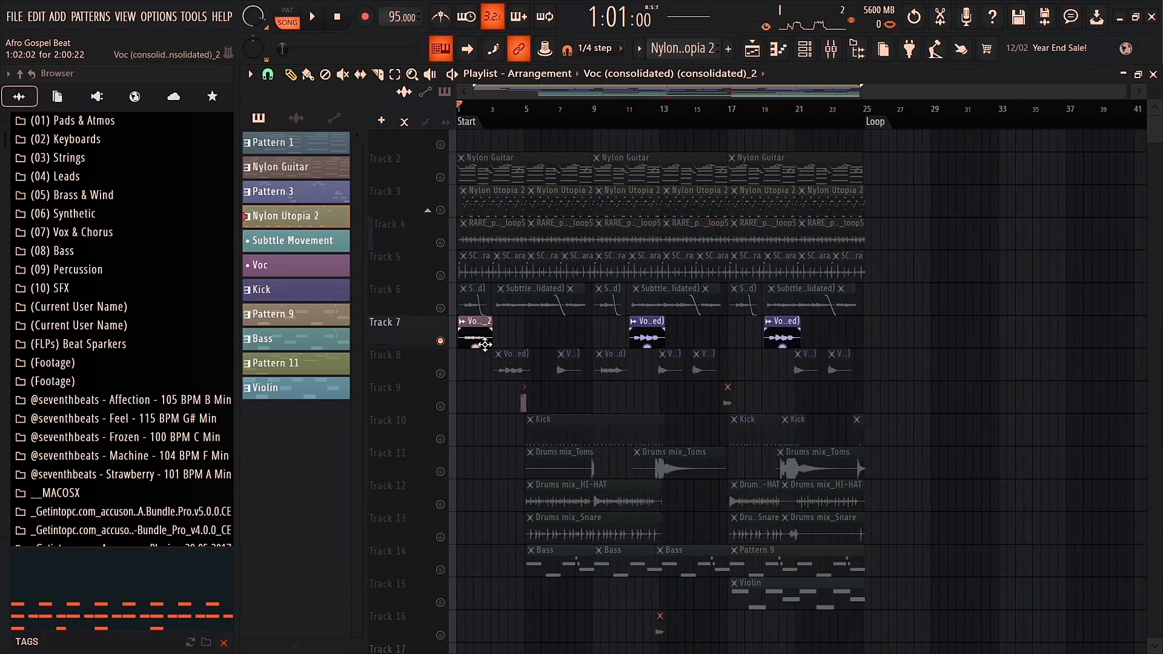
click(441, 373)
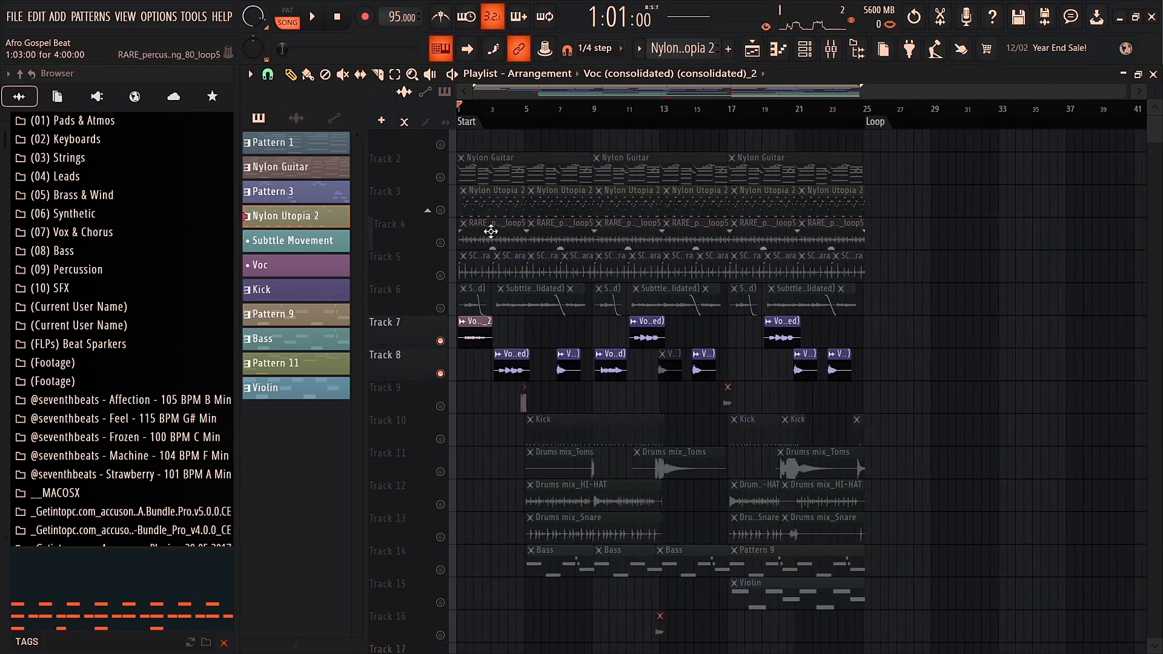
key(space)
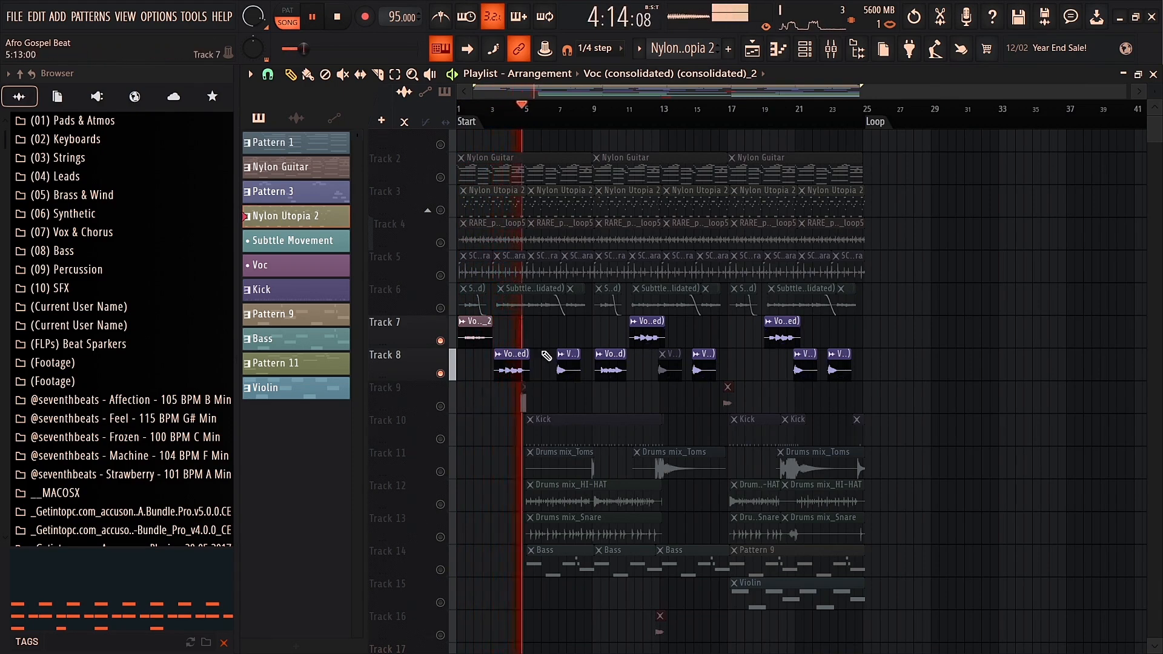
key(space)
- Set the playhead at bar 5, unmute the Kick pattern on Track 10, and play it with the vocals
scroll(543, 368, down, 3)
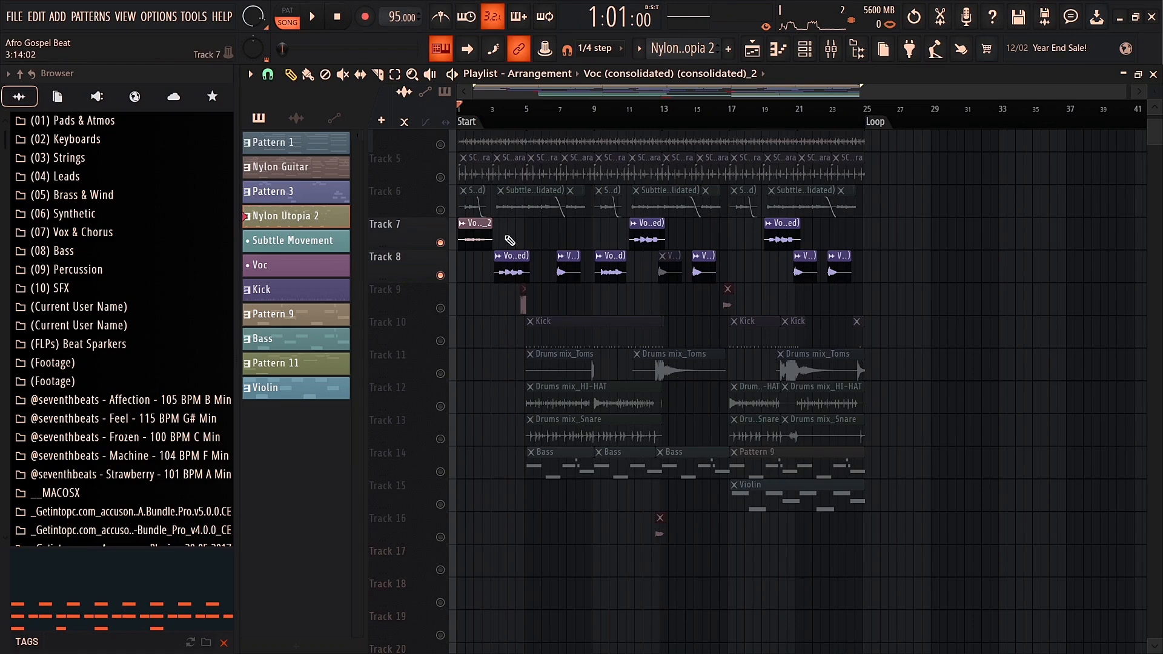
scroll(522, 338, up, 5)
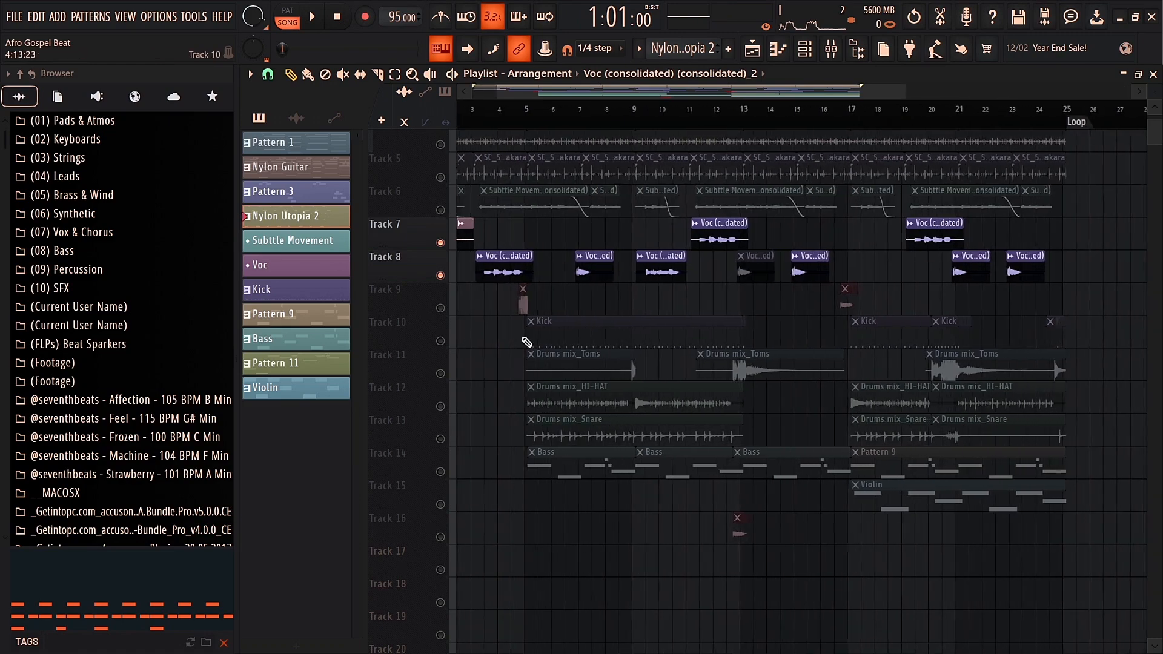
click(524, 114)
scroll(525, 294, up, 1)
scroll(525, 294, up, 2)
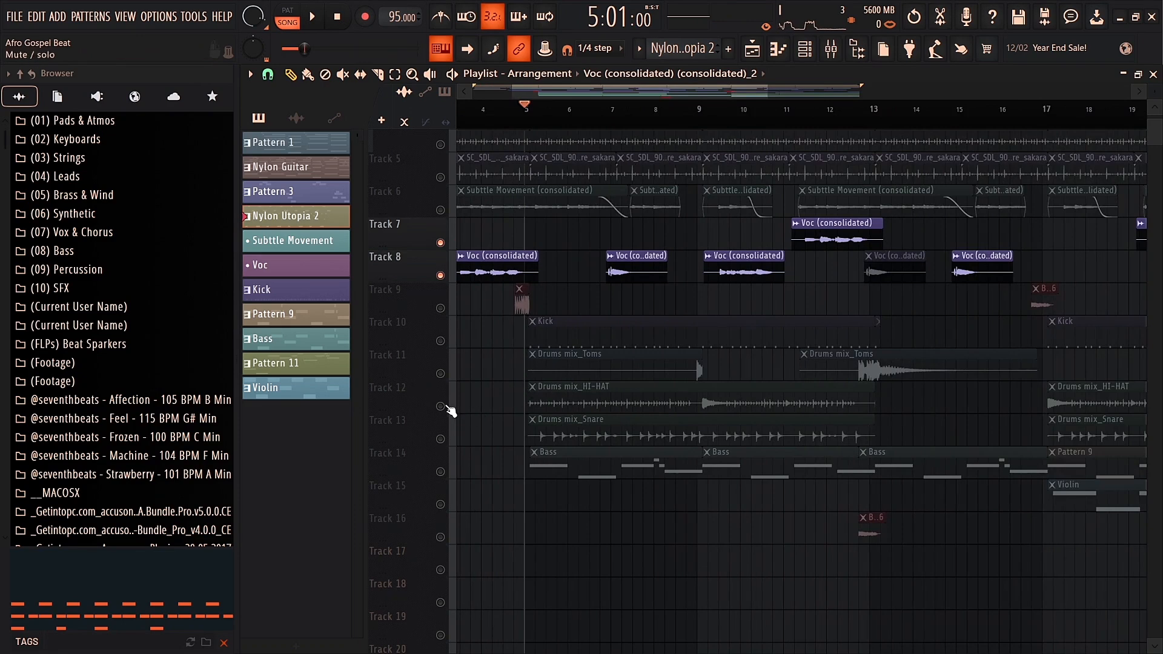
click(441, 341)
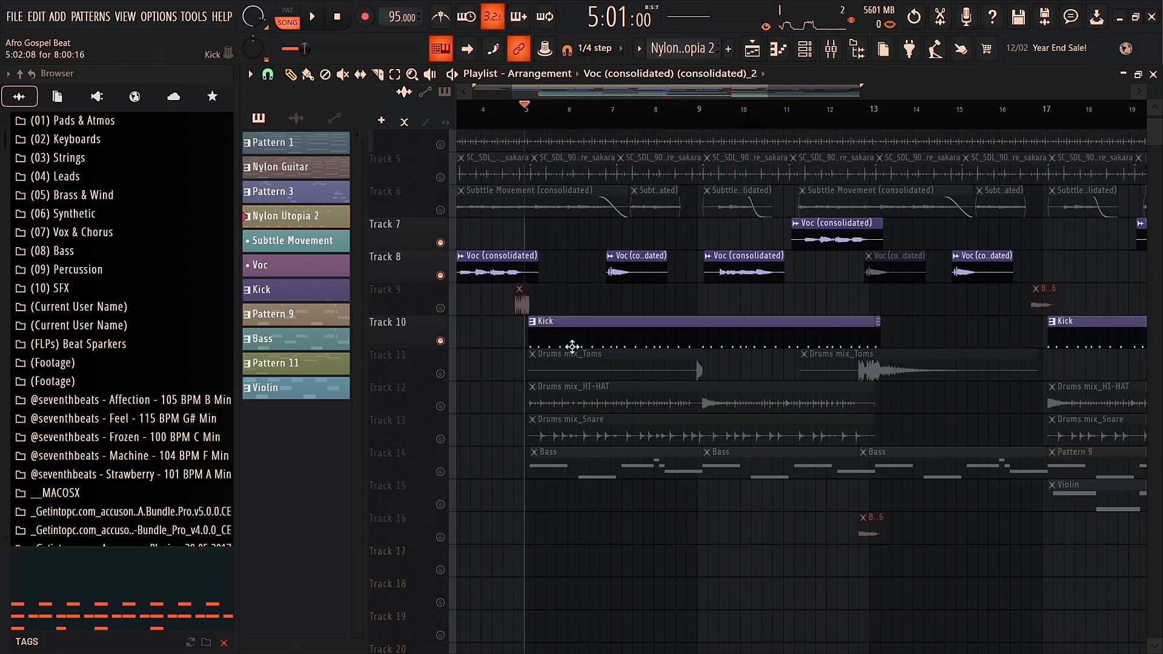
key(space)
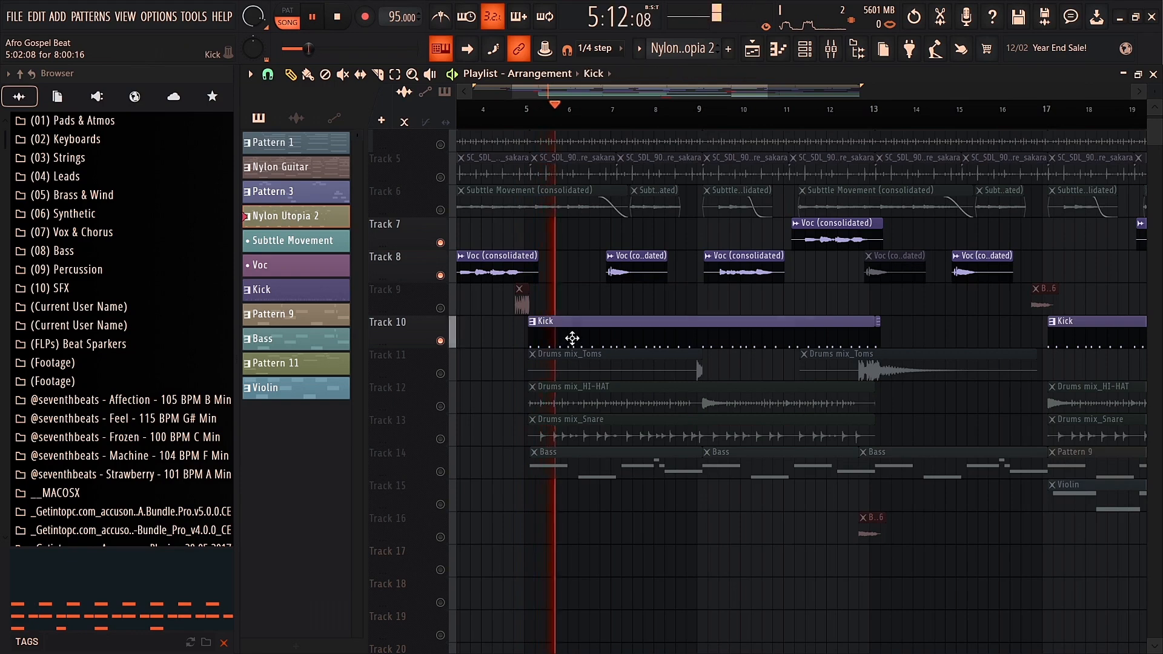
key(space)
- Open the Channel rack beside the kick clip, mute the RKU_APB Amapiano kick channel, and play from just before bar 5
key(F6)
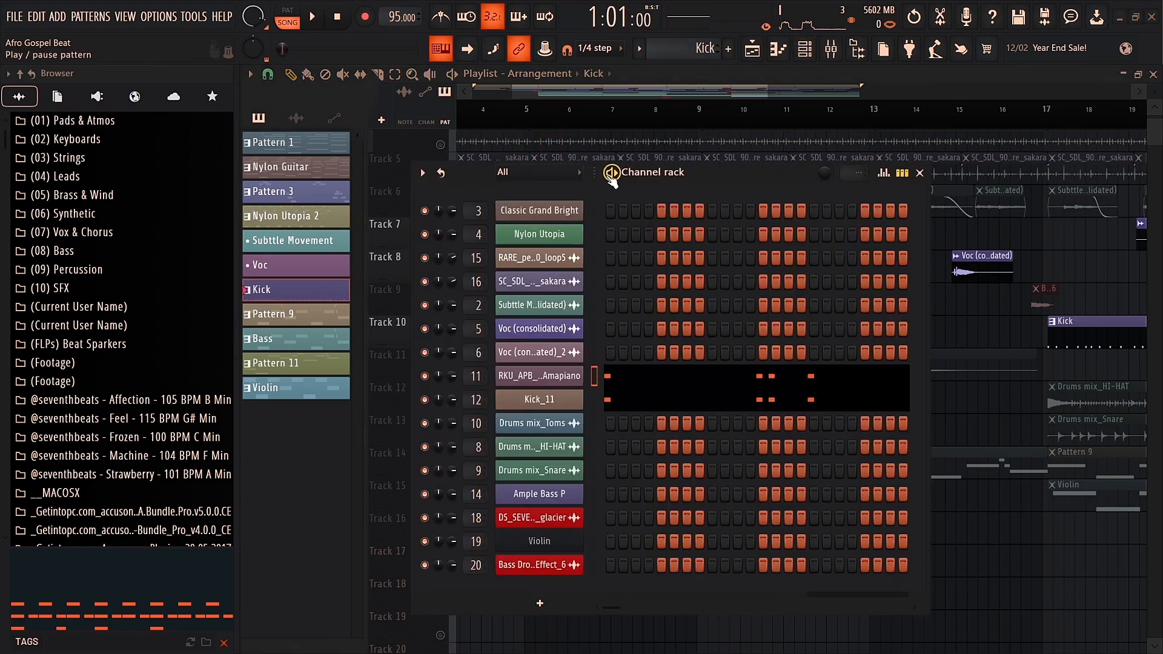
drag(631, 172, 862, 137)
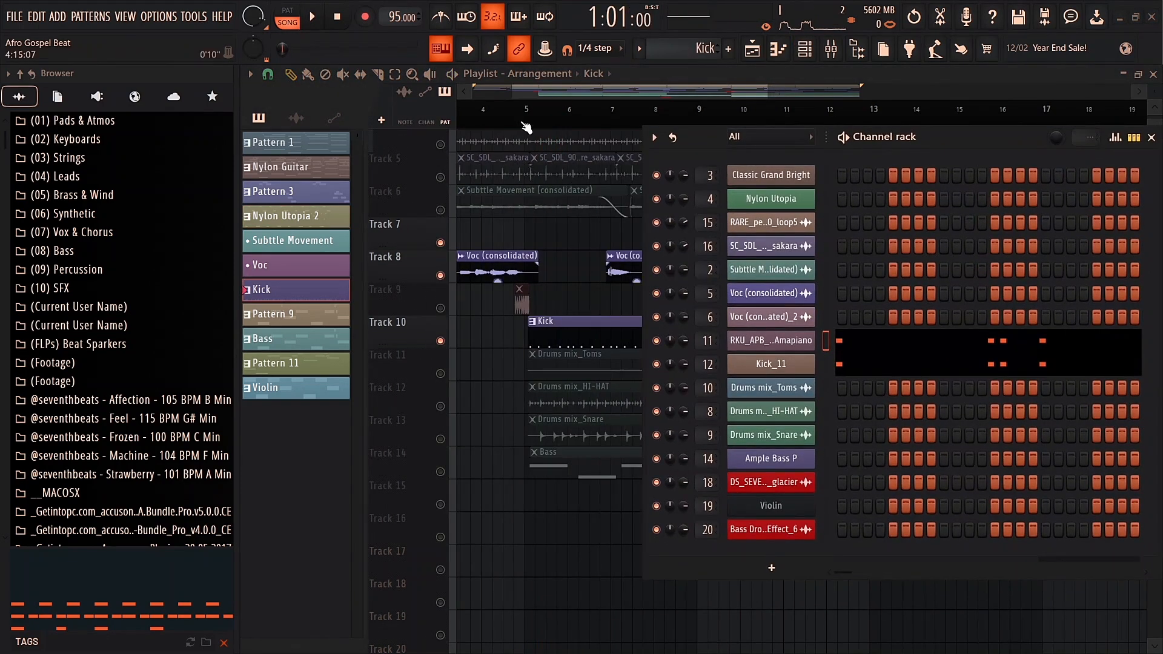
key(space)
click(656, 340)
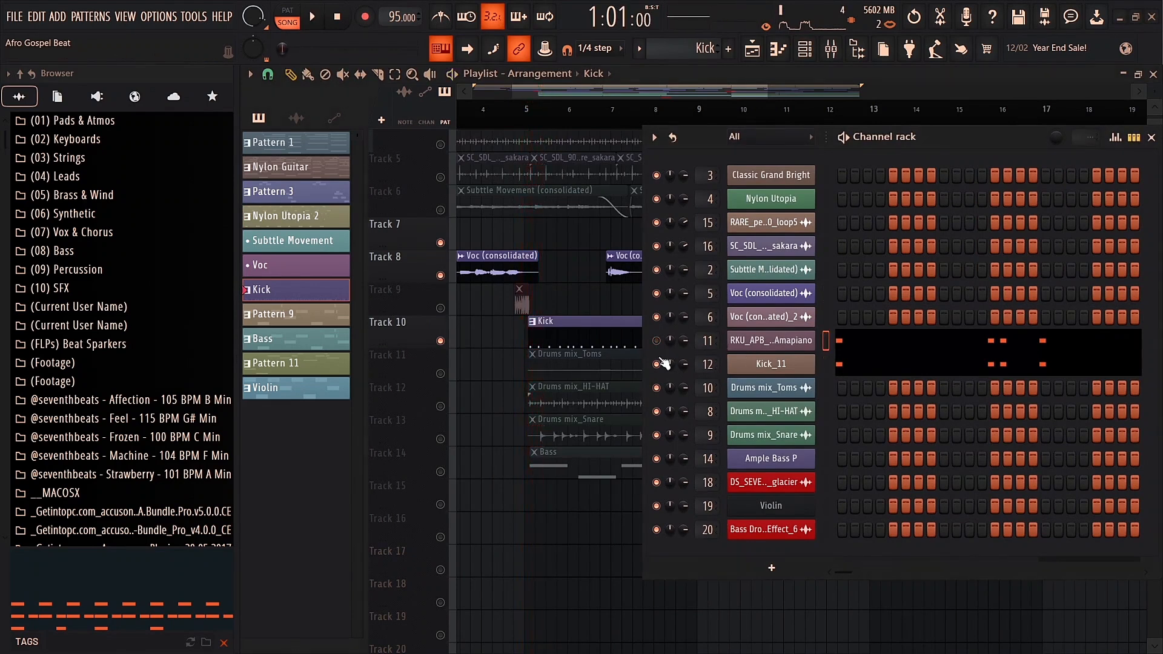
click(521, 112)
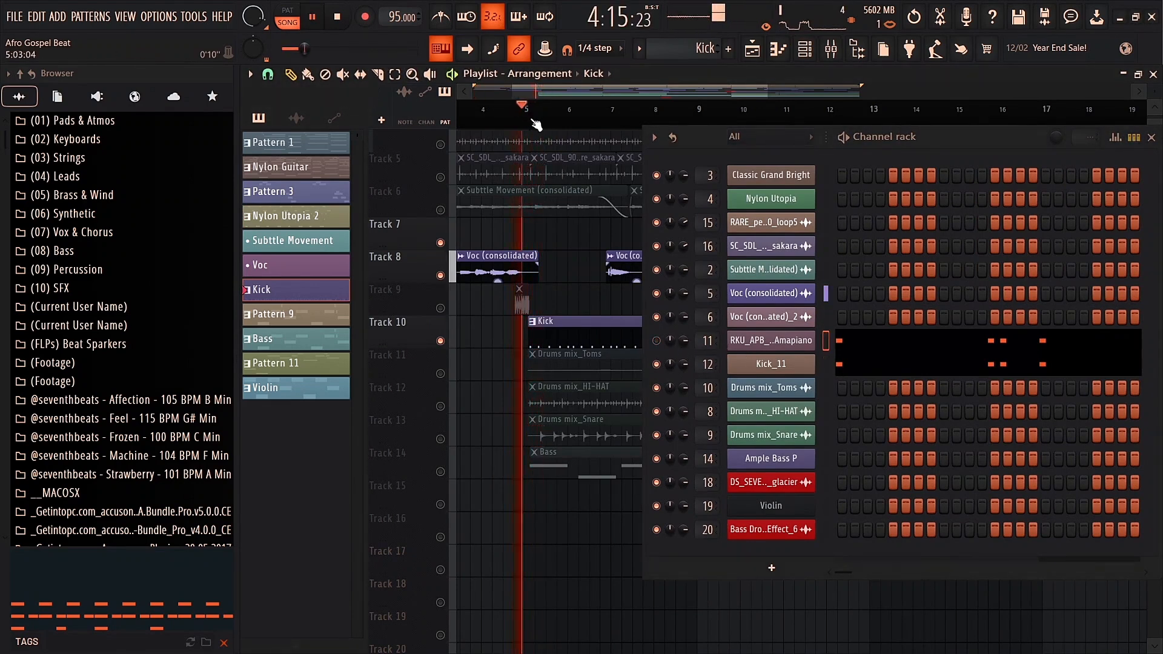
key(space)
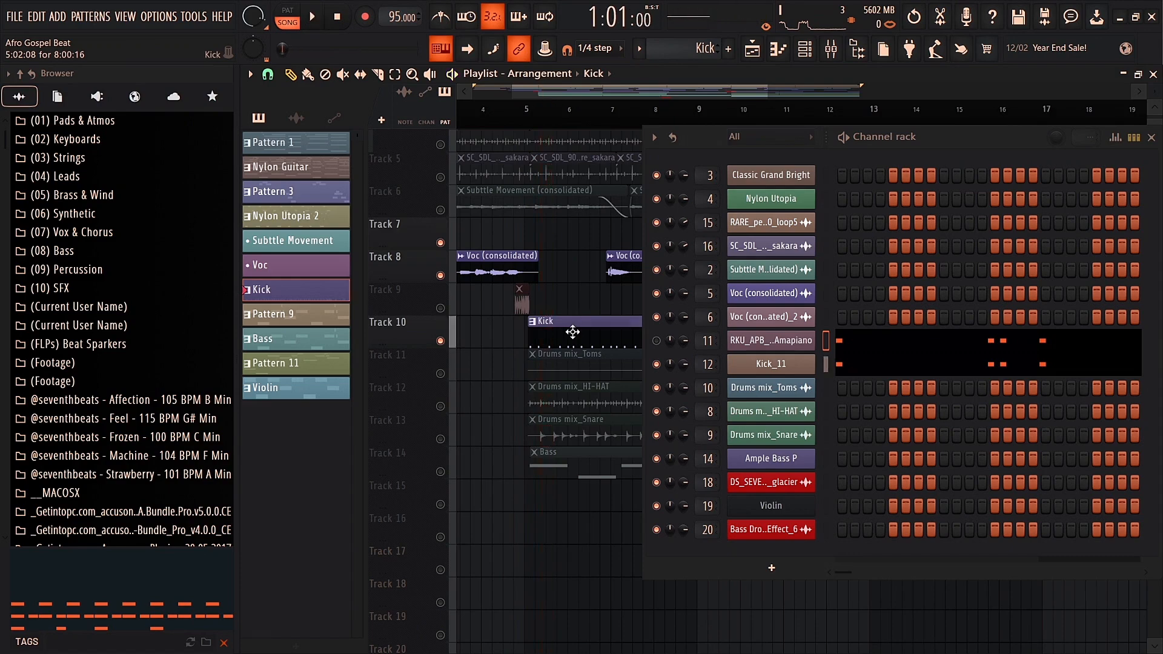
- Open the Kick pattern's piano roll and play the pattern with only the Kick_11 channel sounding
double_click(573, 327)
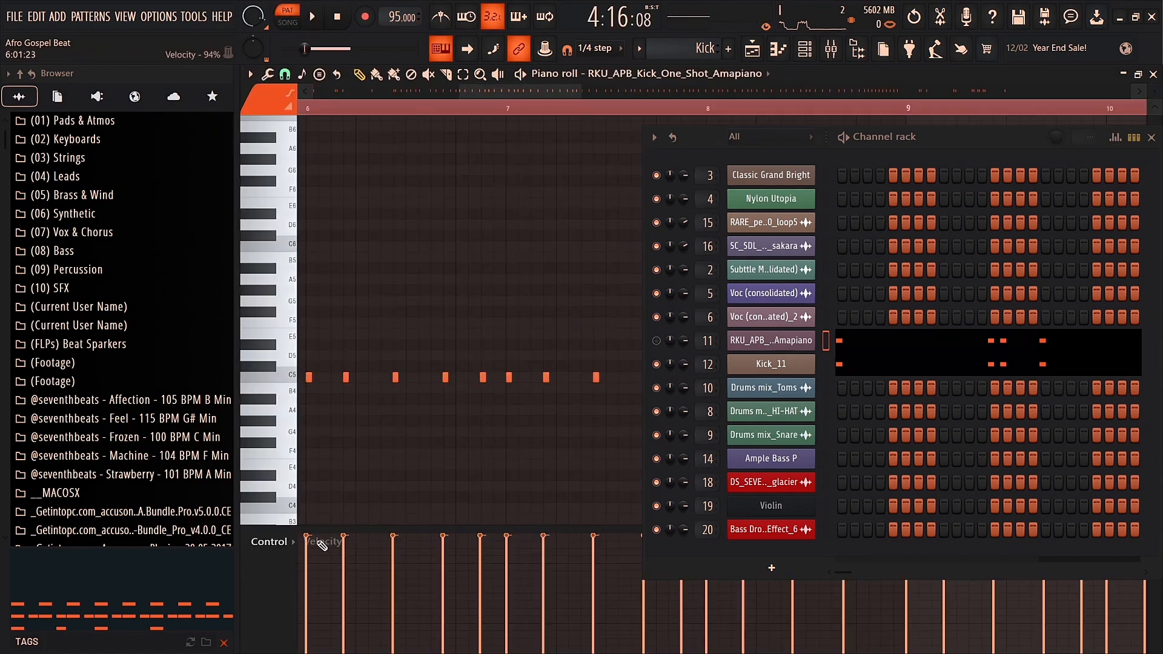
key(space)
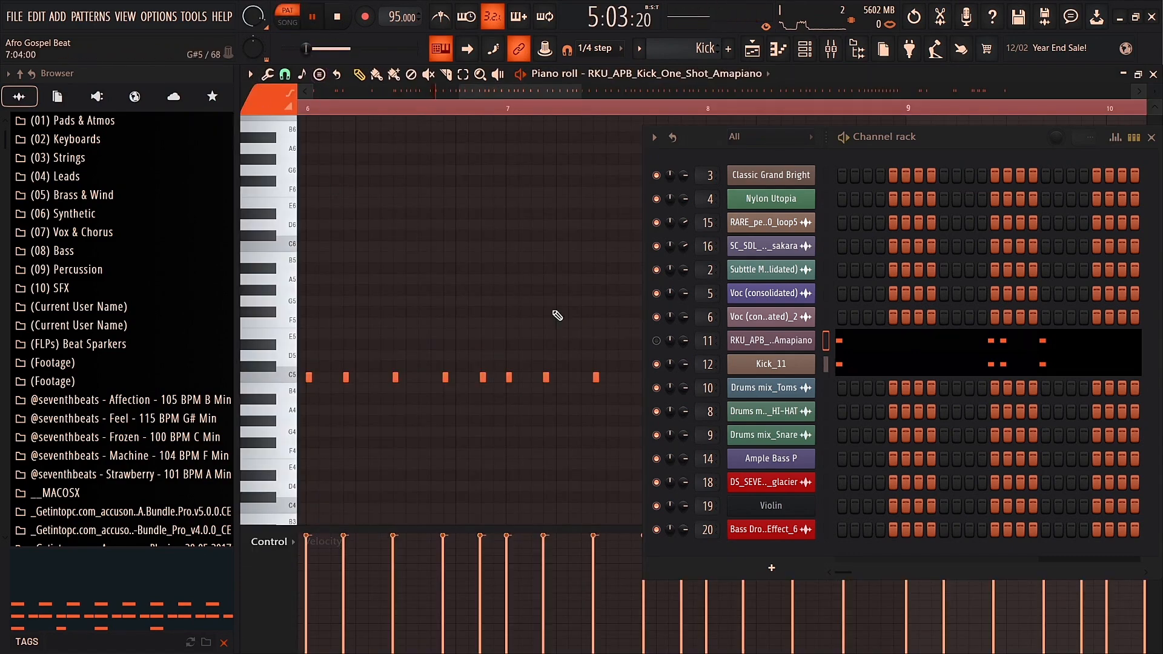
key(space)
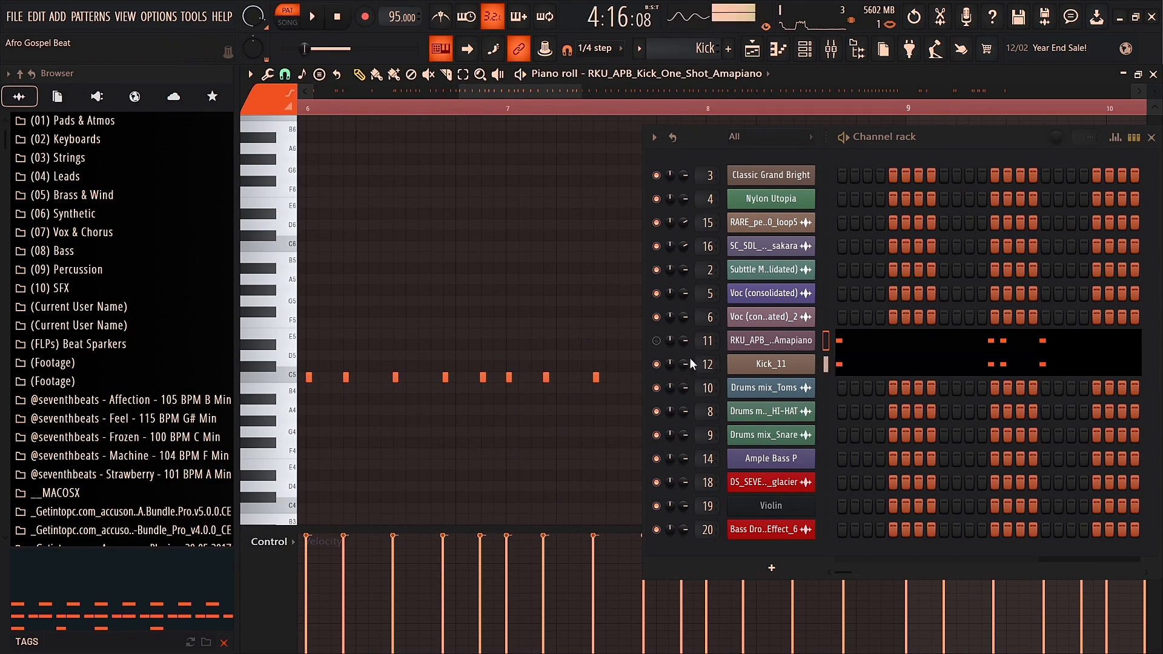
- Re-enable the RKU_APB Amapiano and Kick_11 channels and play the Kick pattern with both kicks layered
click(656, 364)
key(space)
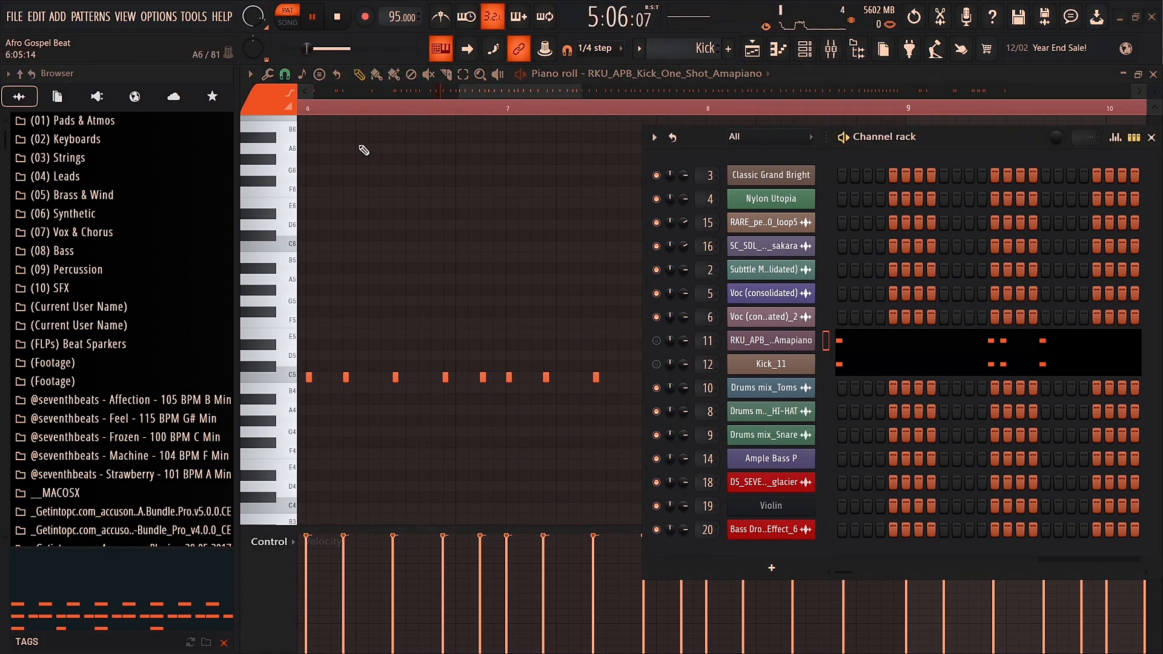
key(space)
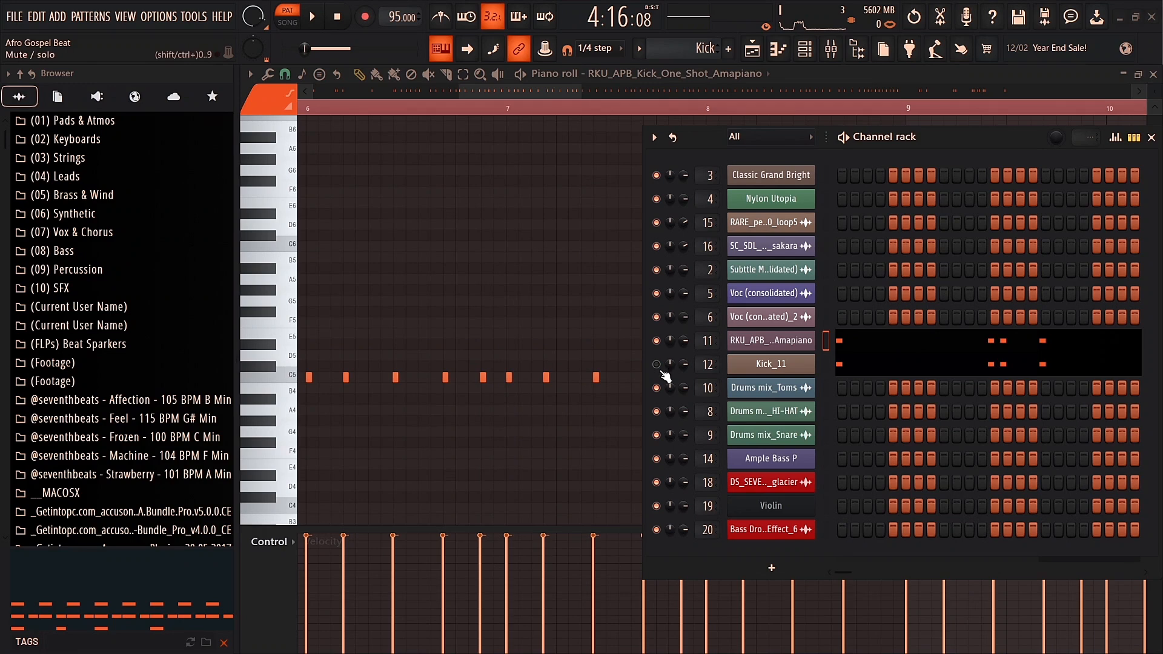
click(656, 364)
key(space)
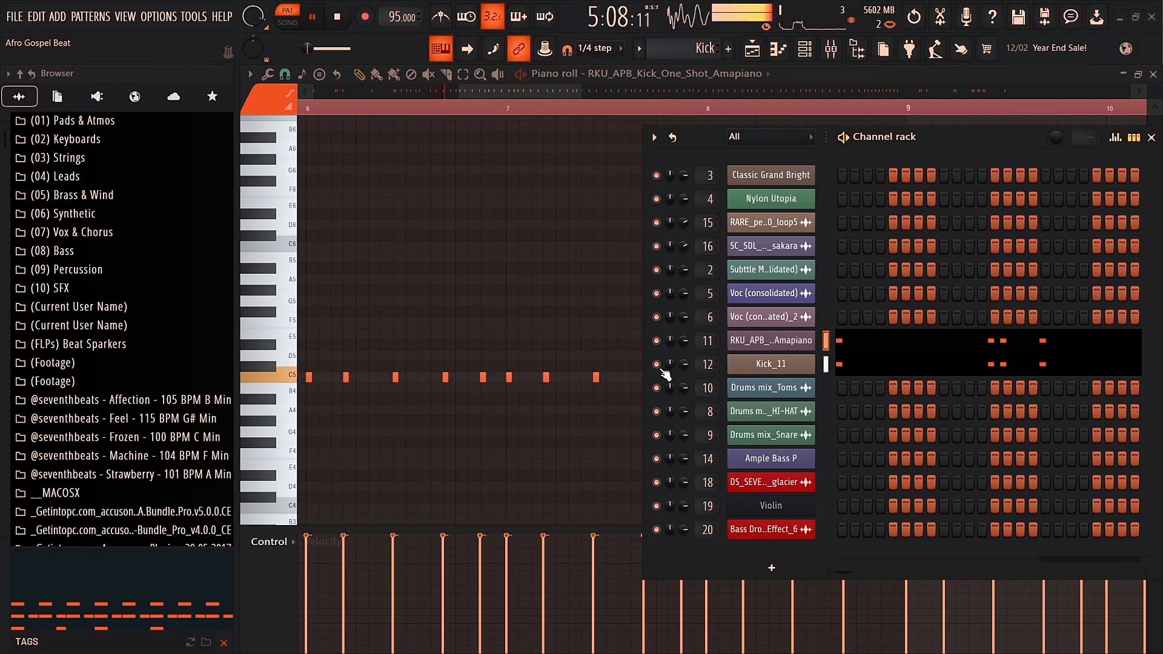
key(space)
- Return to the Playlist, mute the RKU_APB Amapiano channel, and play the song from bar 5 with only the Kick_11 kick sounding
click(753, 49)
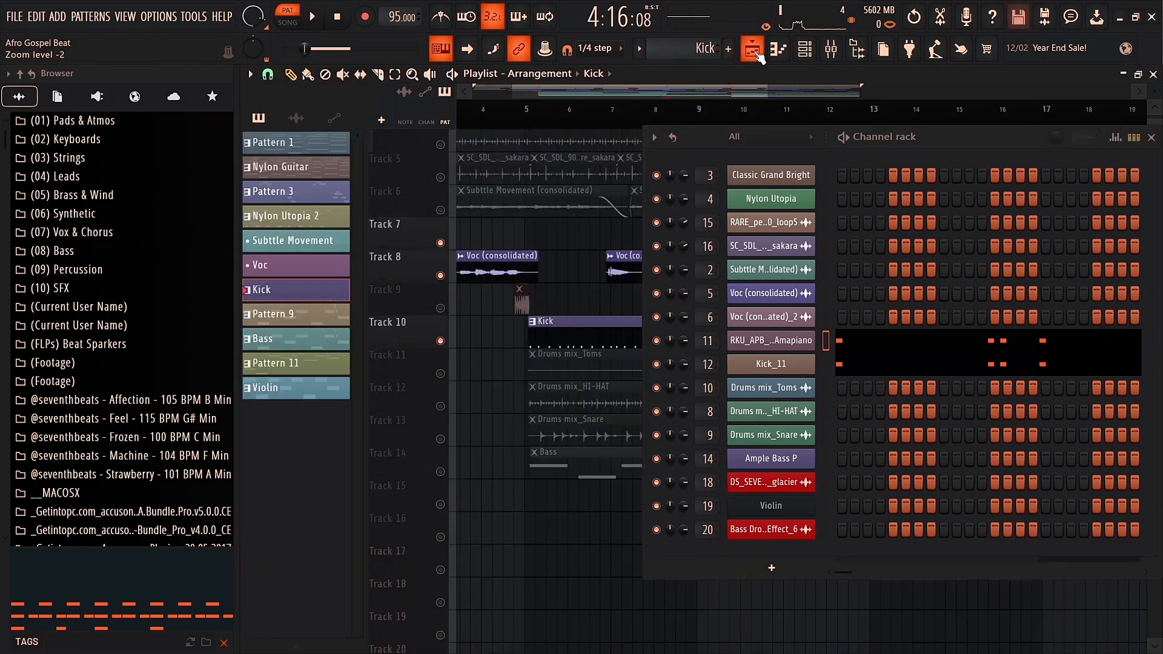
click(755, 54)
click(754, 54)
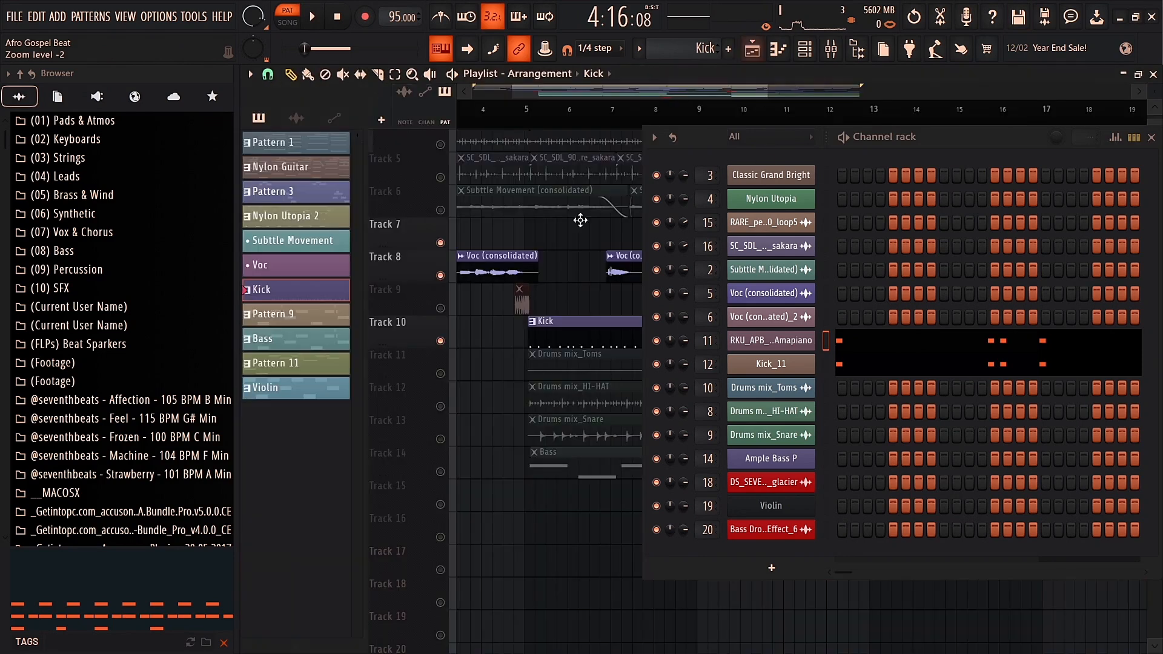
click(527, 121)
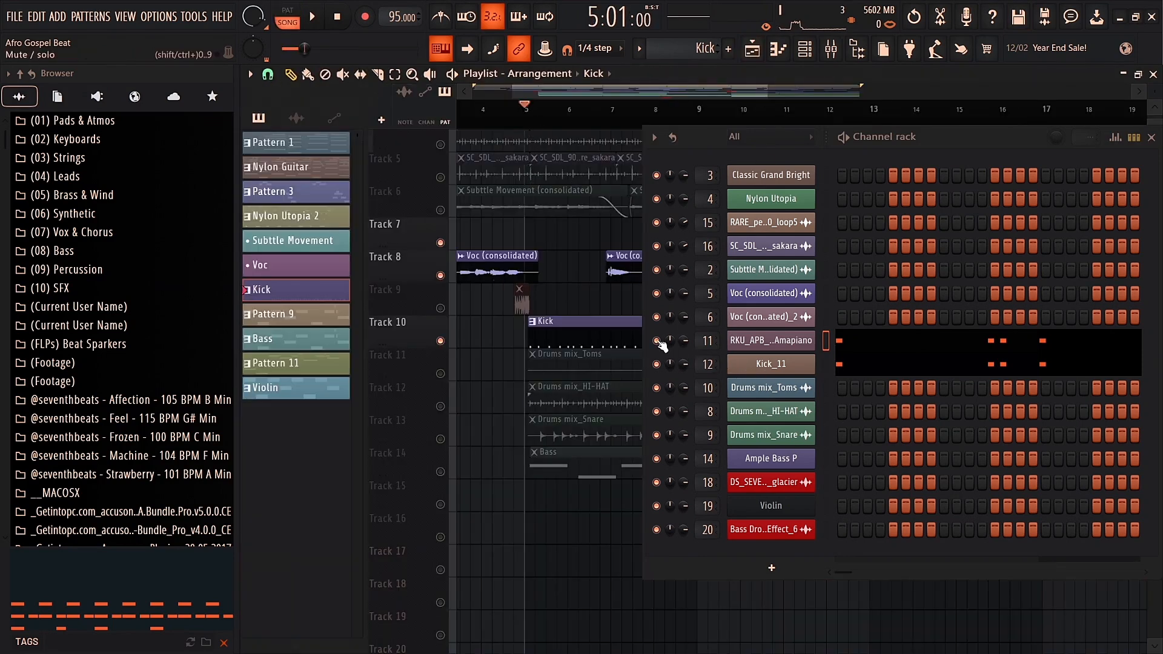
key(space)
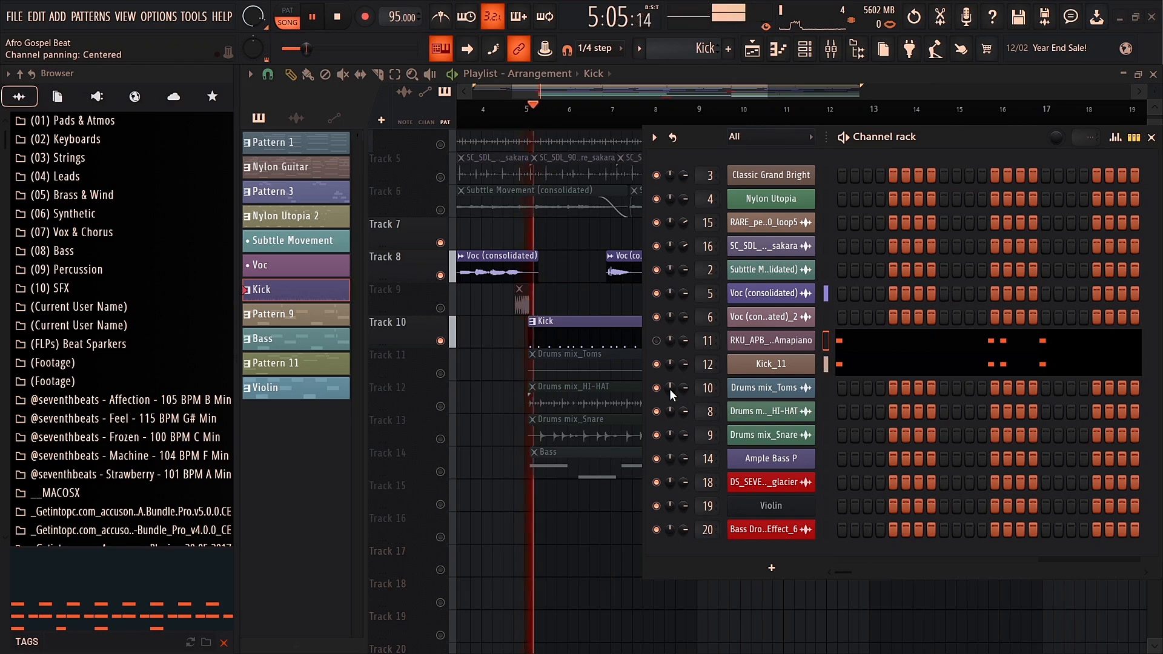
key(space)
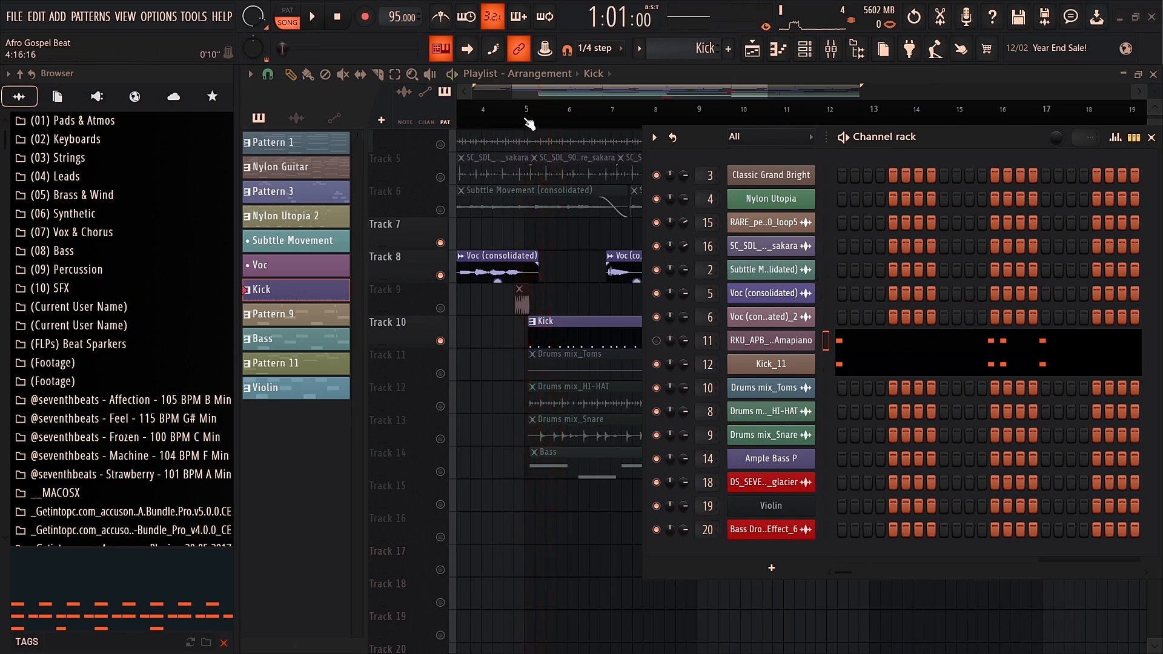
- Swap the active kick by muting Kick_11 and unmuting RKU_APB Amapiano, and play the song from bar 5
click(657, 363)
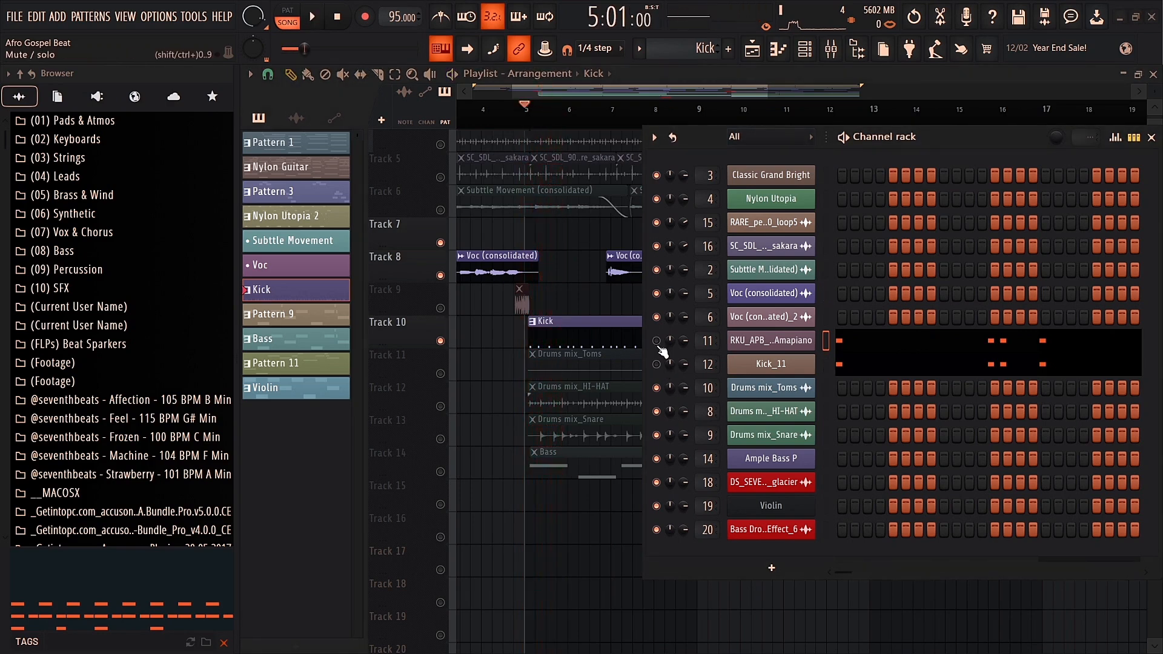
key(space)
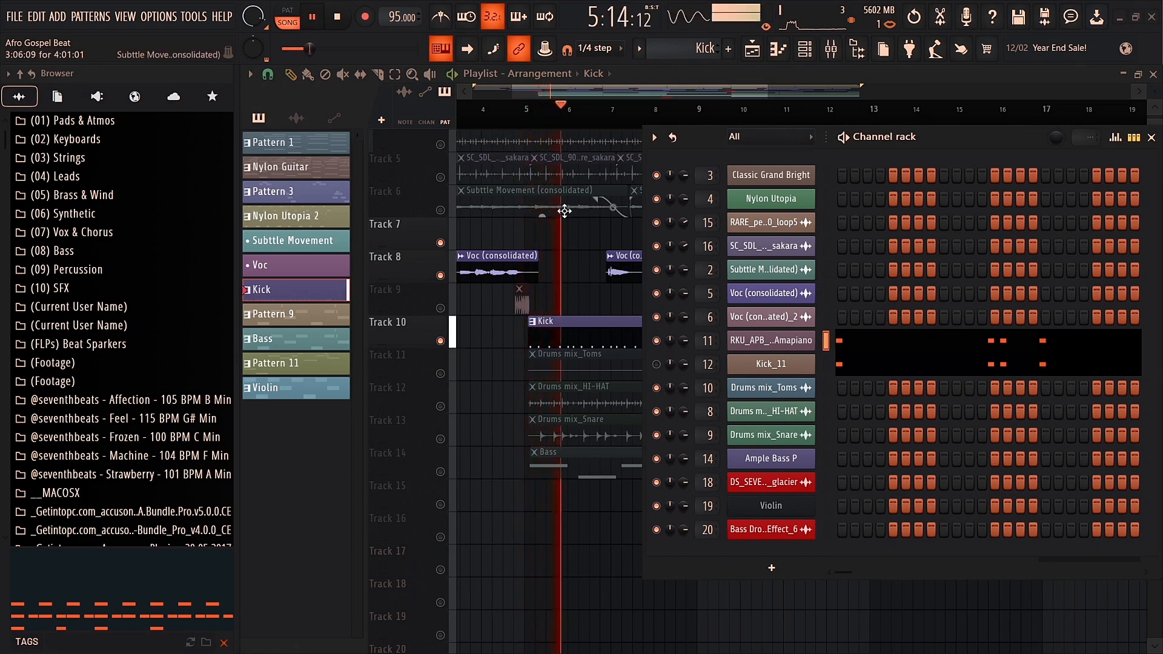
key(space)
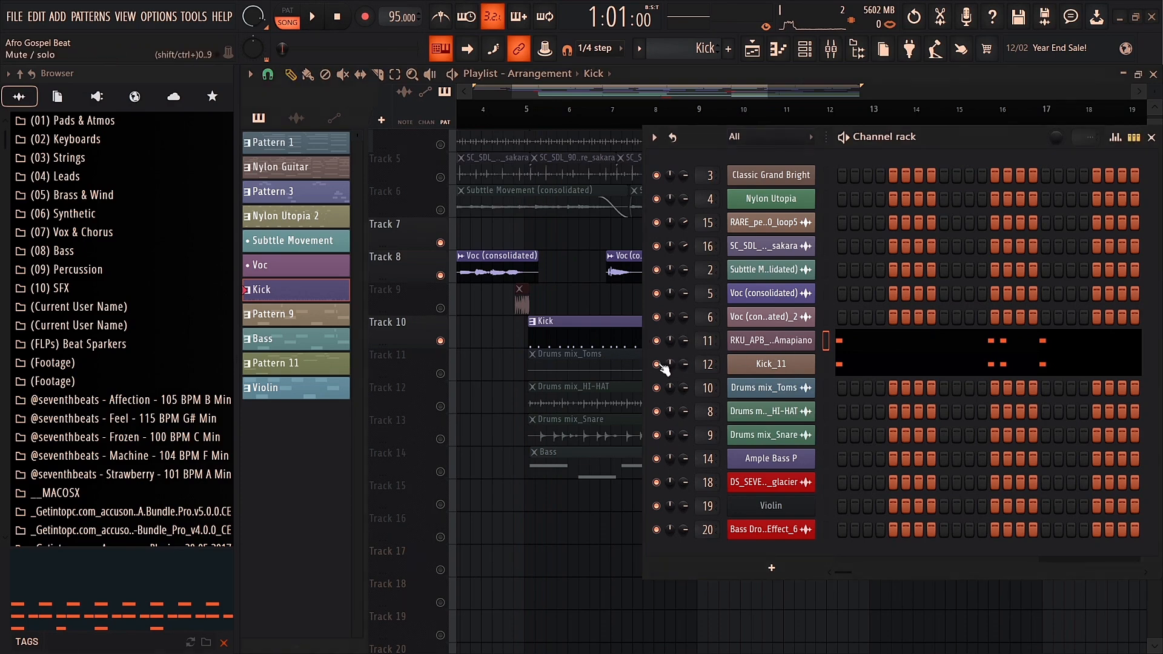
- Unmute Kick_11 alongside RKU_APB Amapiano and play both kicks in the song from just before bar 5
click(522, 118)
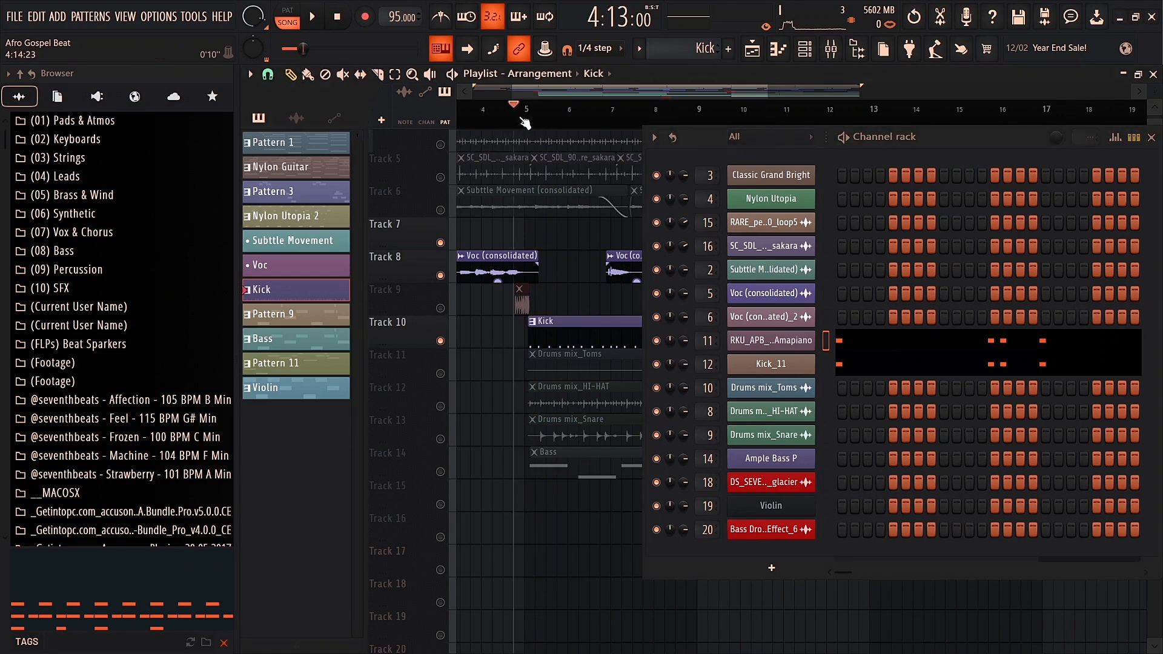
scroll(526, 121, up, 2)
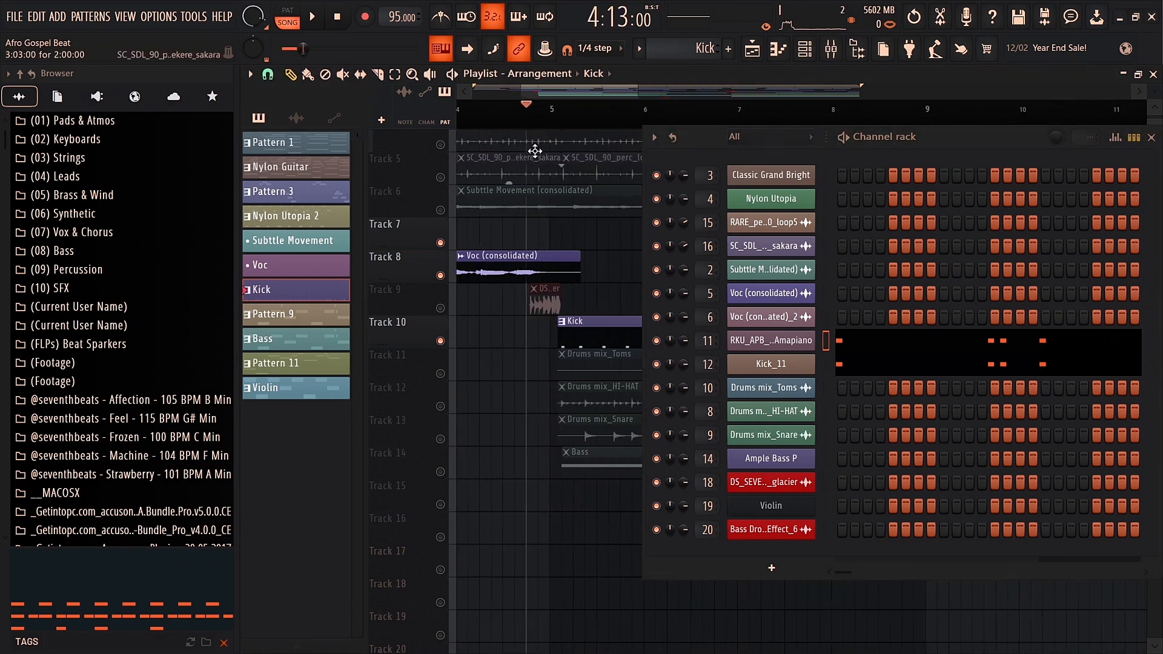
key(space)
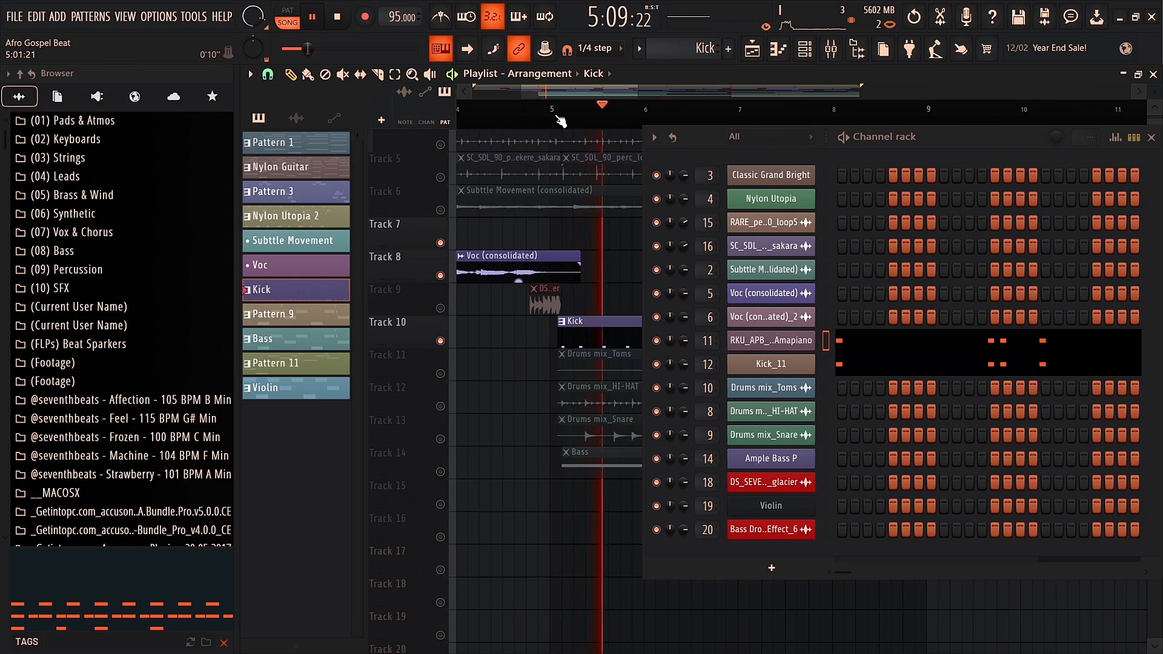
key(space)
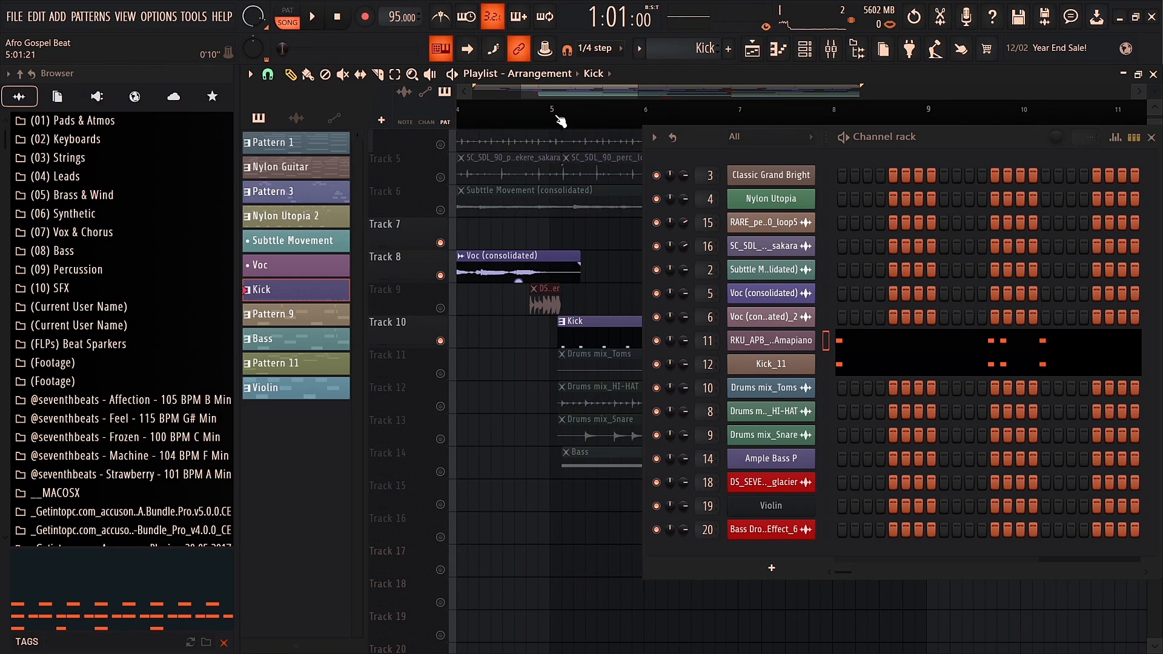
- Look over the Mixer tracks, and close the Channel rack and the Mixer to return to the Playlist
drag(818, 133, 736, 133)
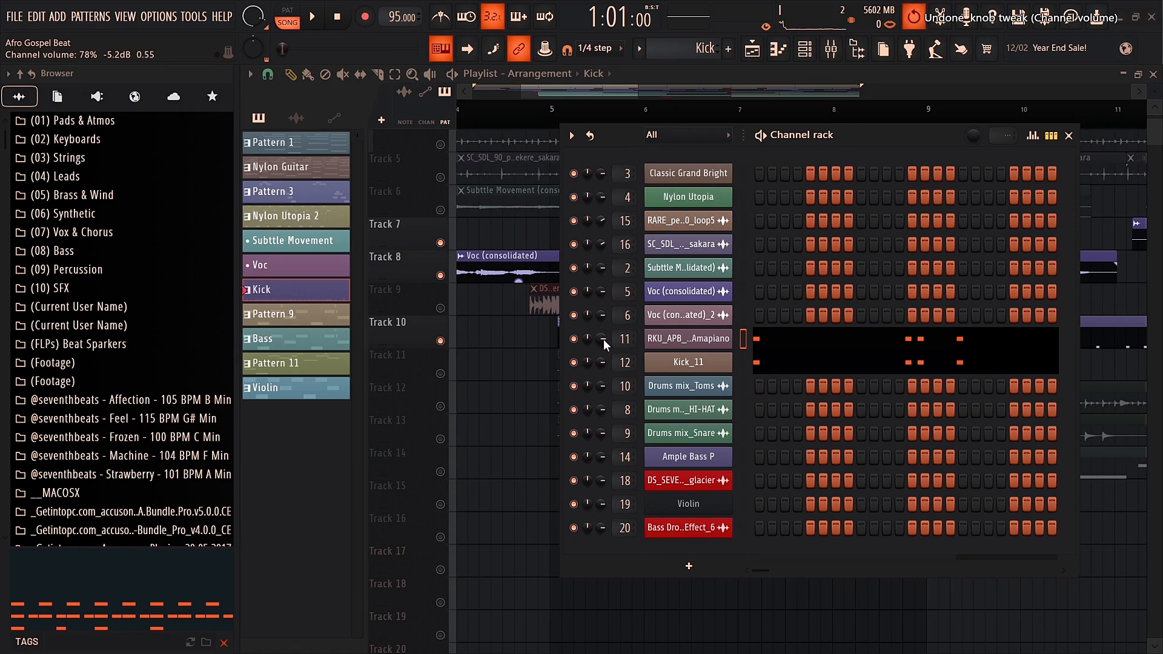
click(830, 55)
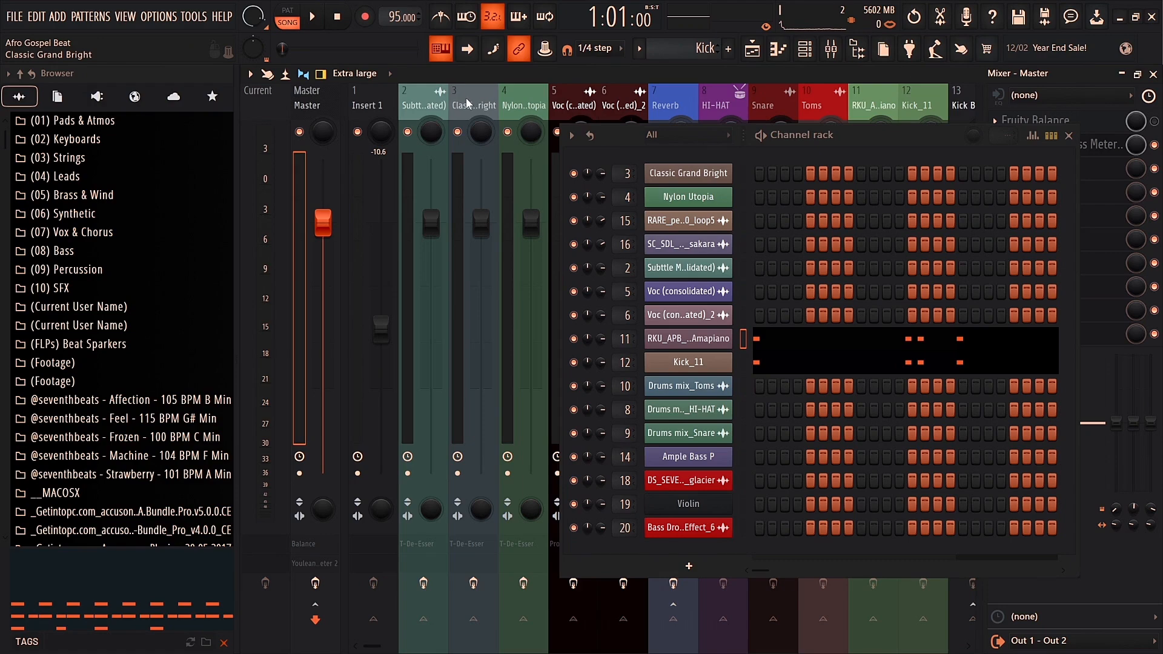
click(1072, 136)
click(832, 50)
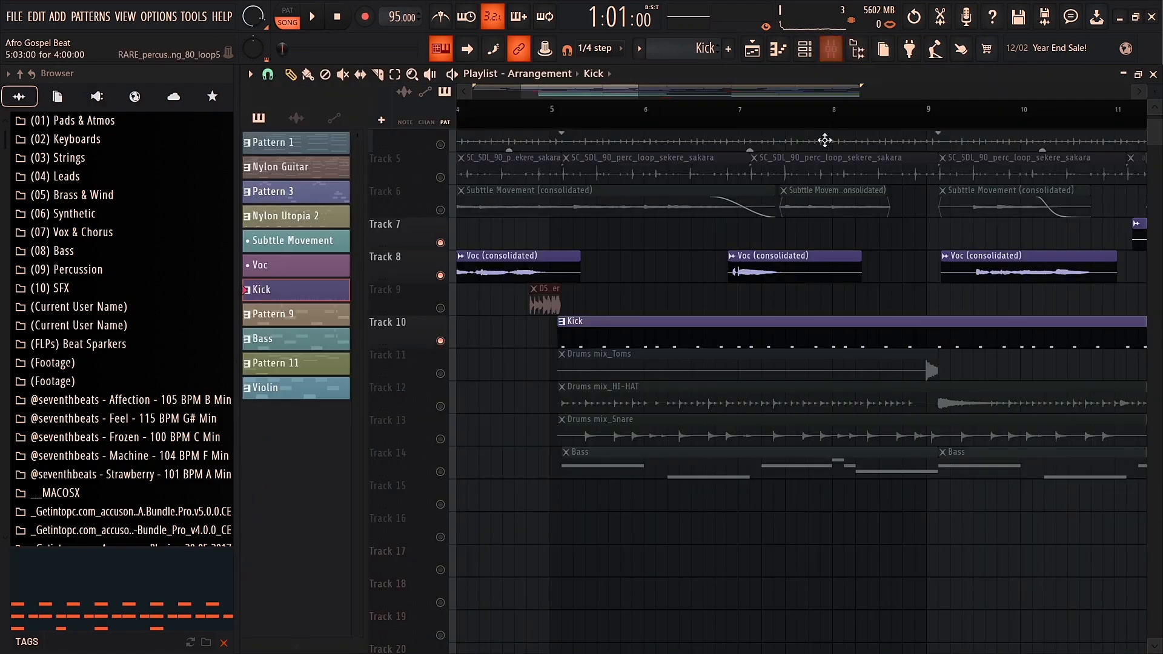
- Unmute the Toms on Track 11 and the HI-HAT on Track 12, and play them with the kick from bar 5
click(549, 133)
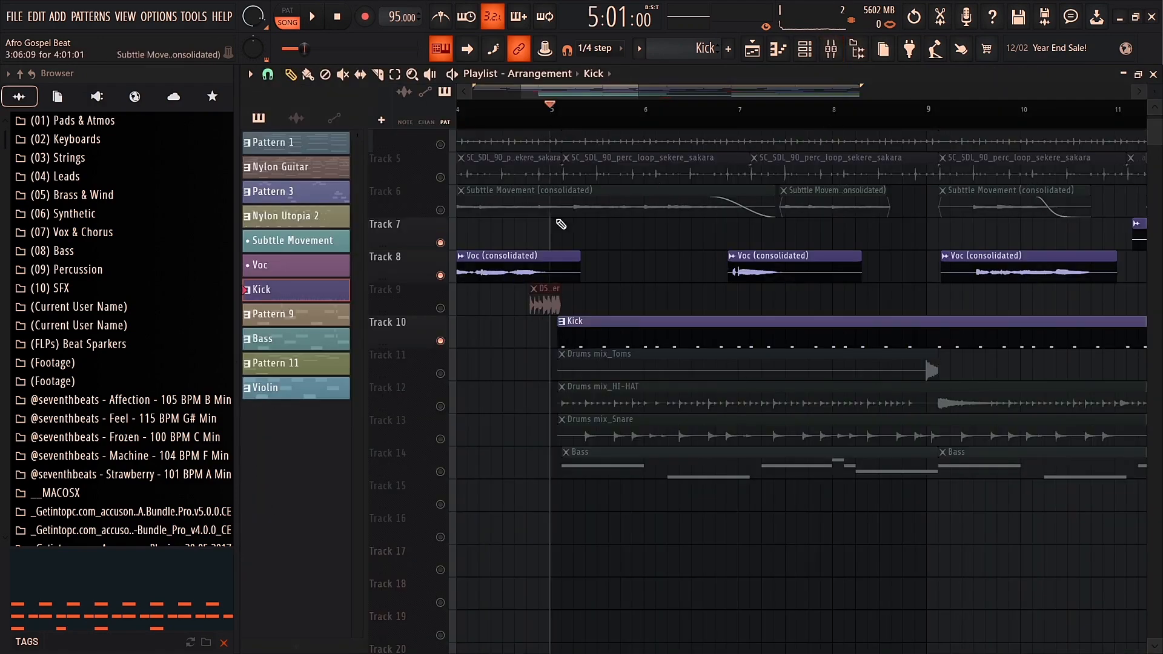
scroll(556, 291, down, 4)
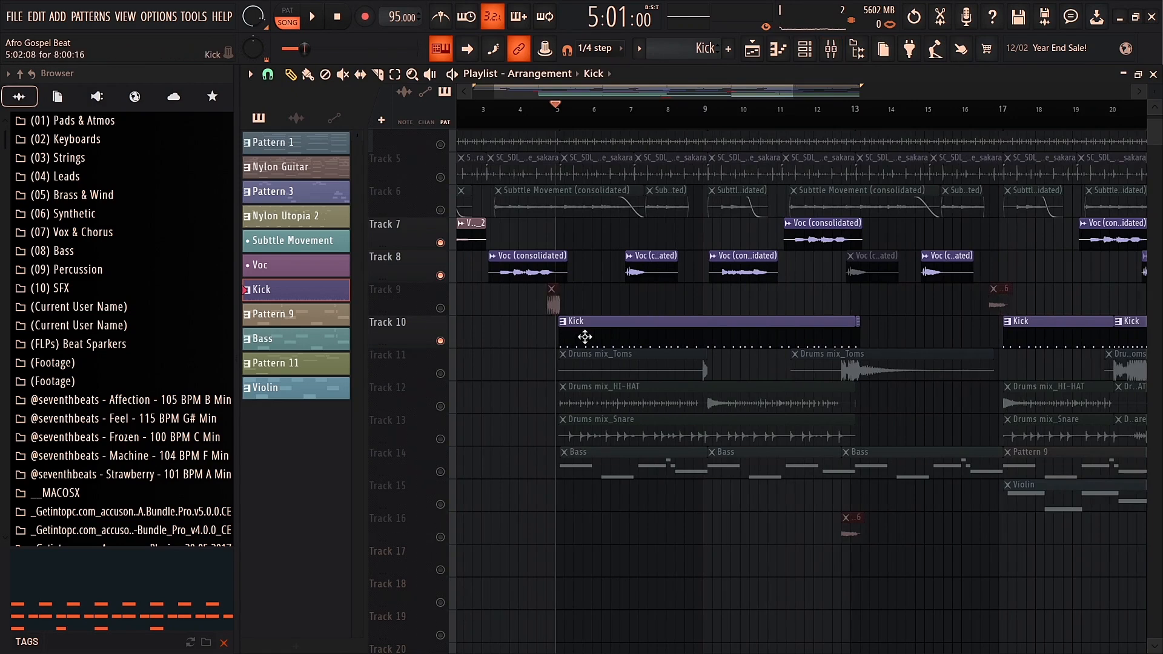
click(440, 374)
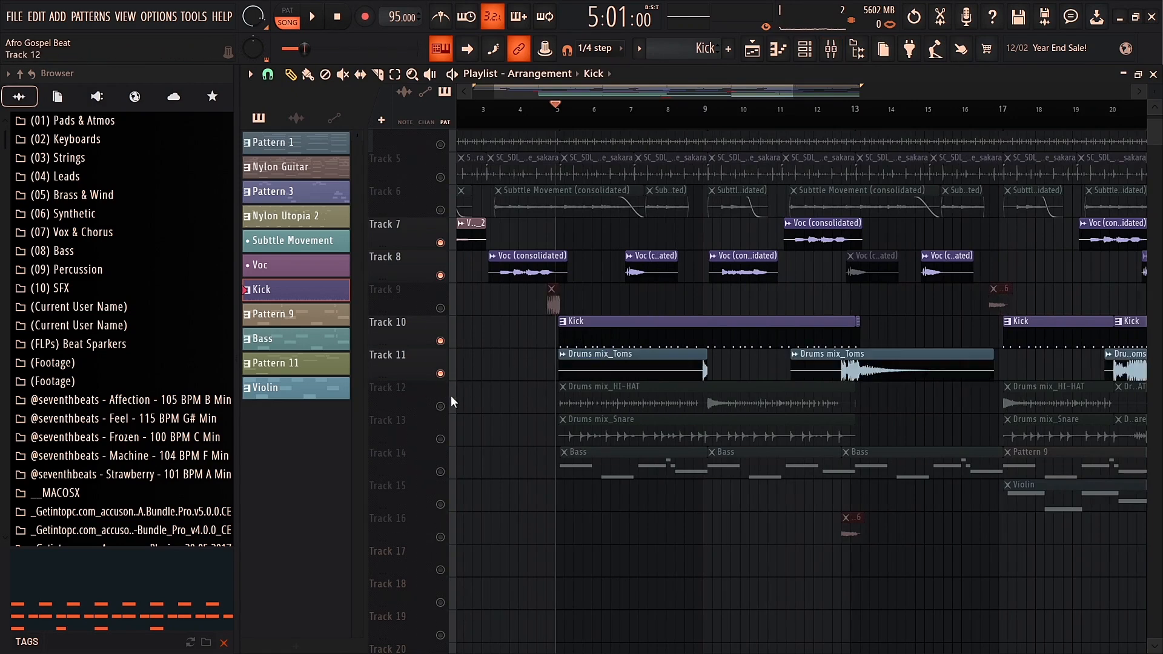
scroll(435, 257, up, 3)
scroll(494, 463, down, 2)
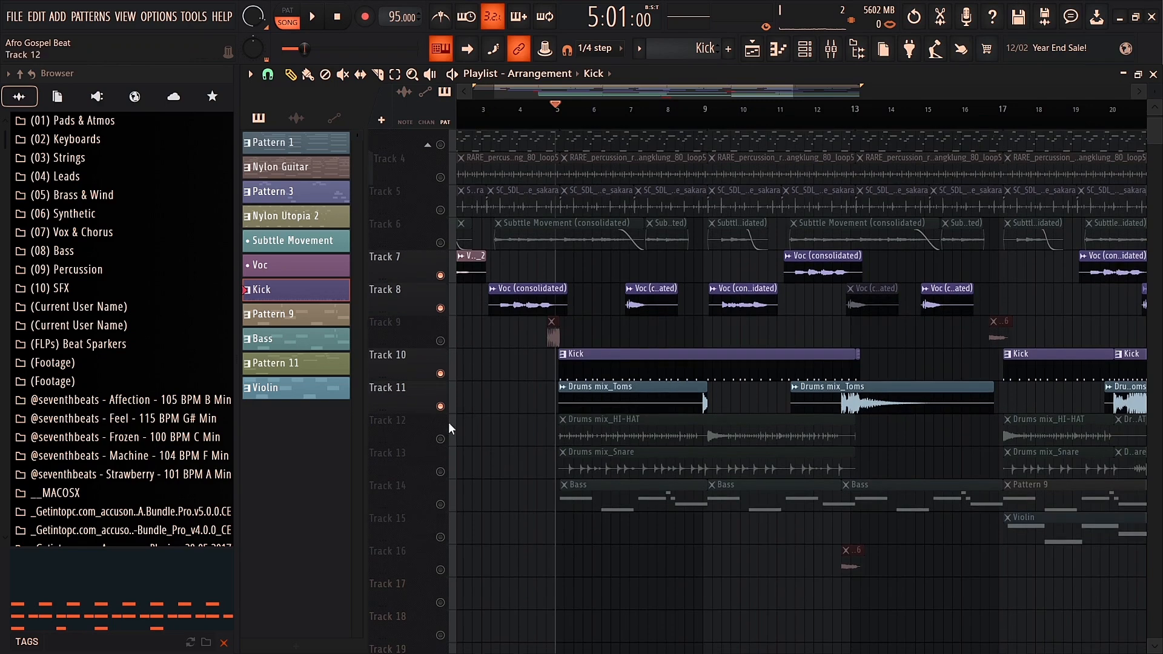
click(440, 439)
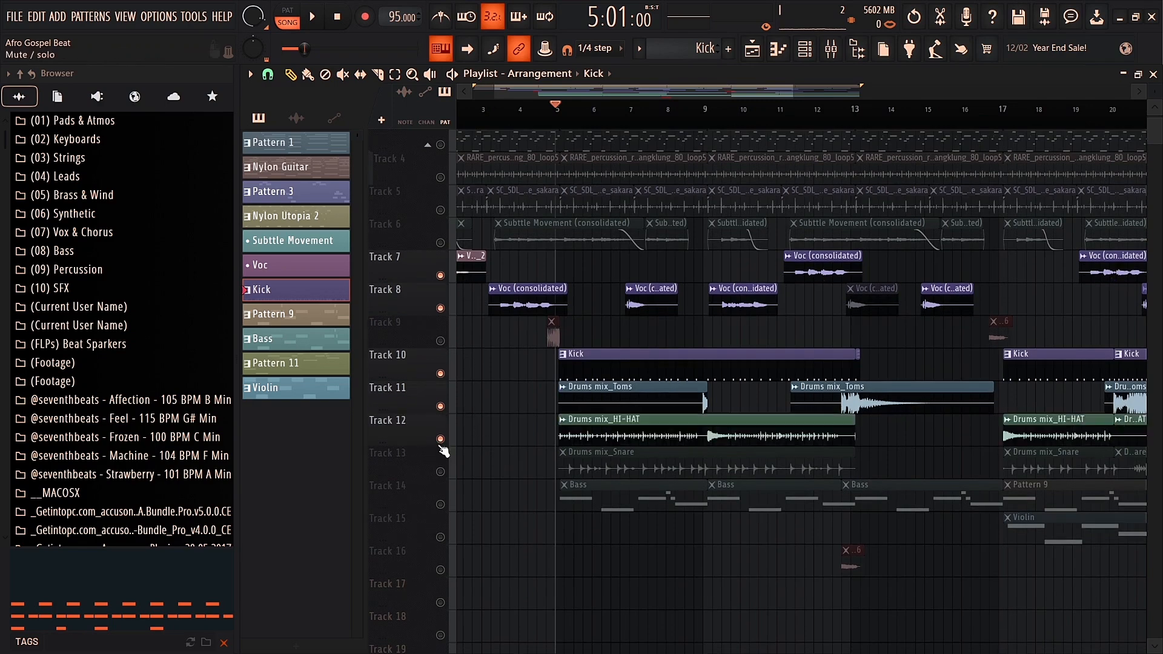
click(441, 472)
click(440, 471)
key(space)
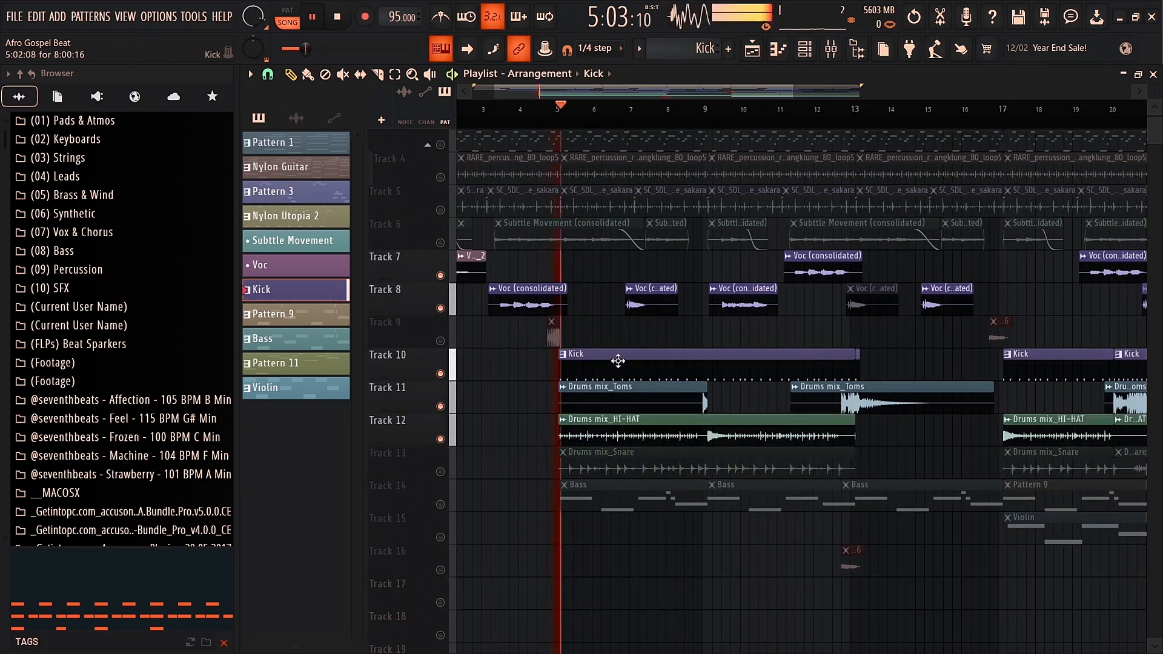
scroll(585, 361, up, 3)
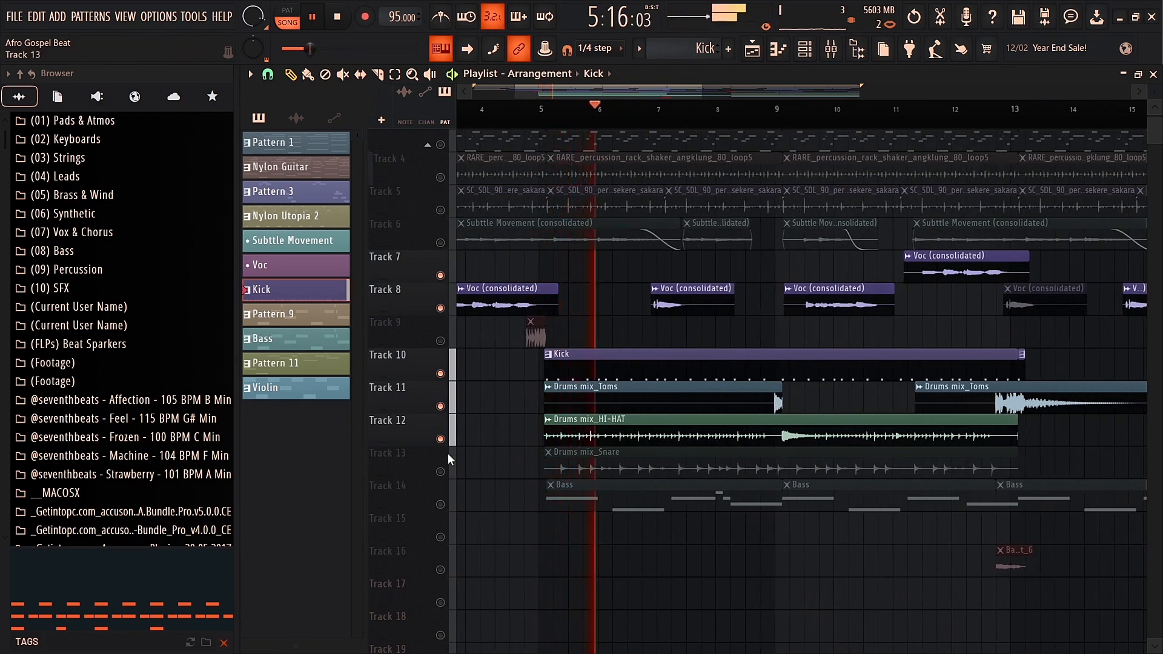
- Solo the Drums mix_HI-HAT on Track 12 and play it from bar 5
right_click(441, 438)
key(space)
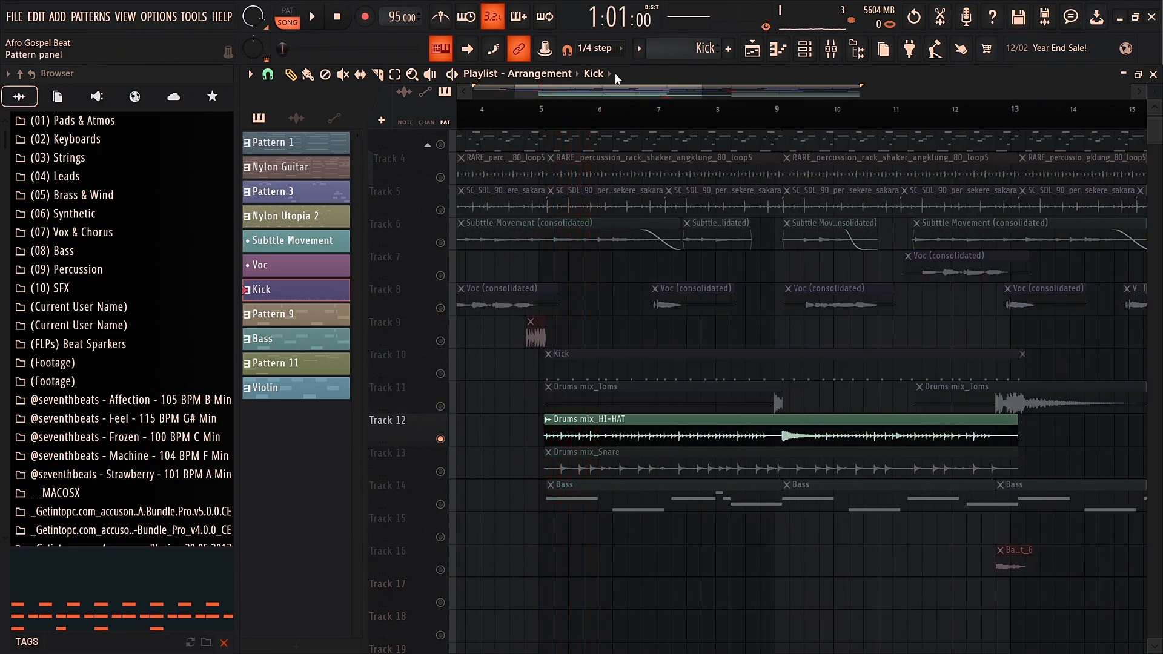
click(539, 109)
key(space)
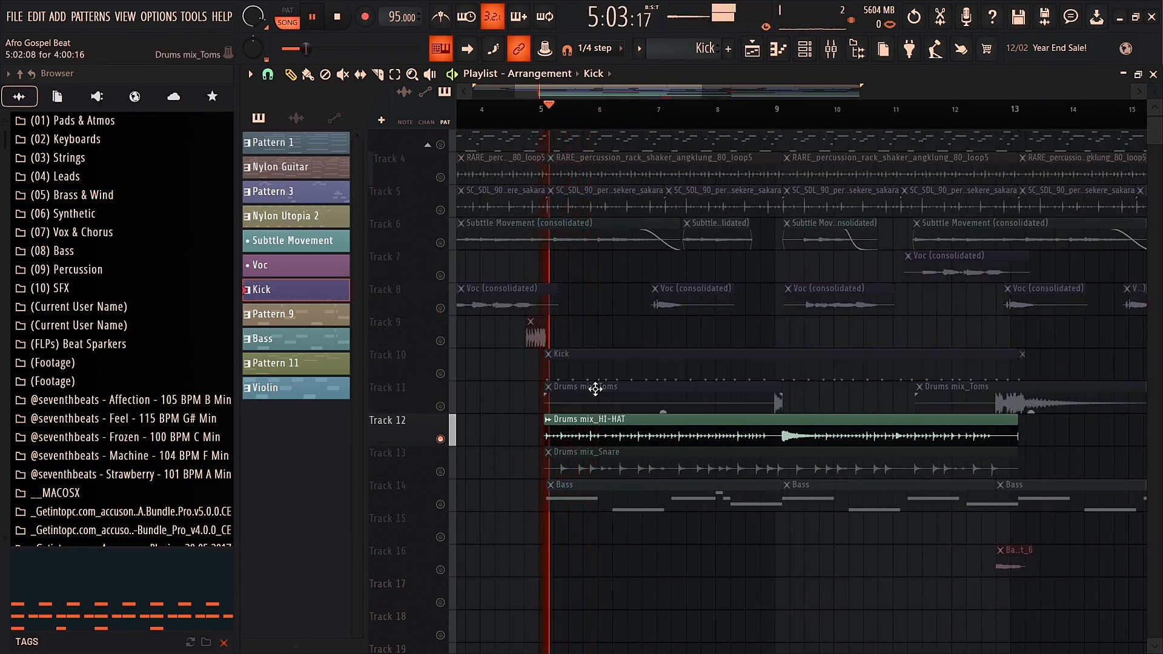
key(space)
- Solo the Drums mix_Snare on Track 13 and play it from bar 5
right_click(441, 471)
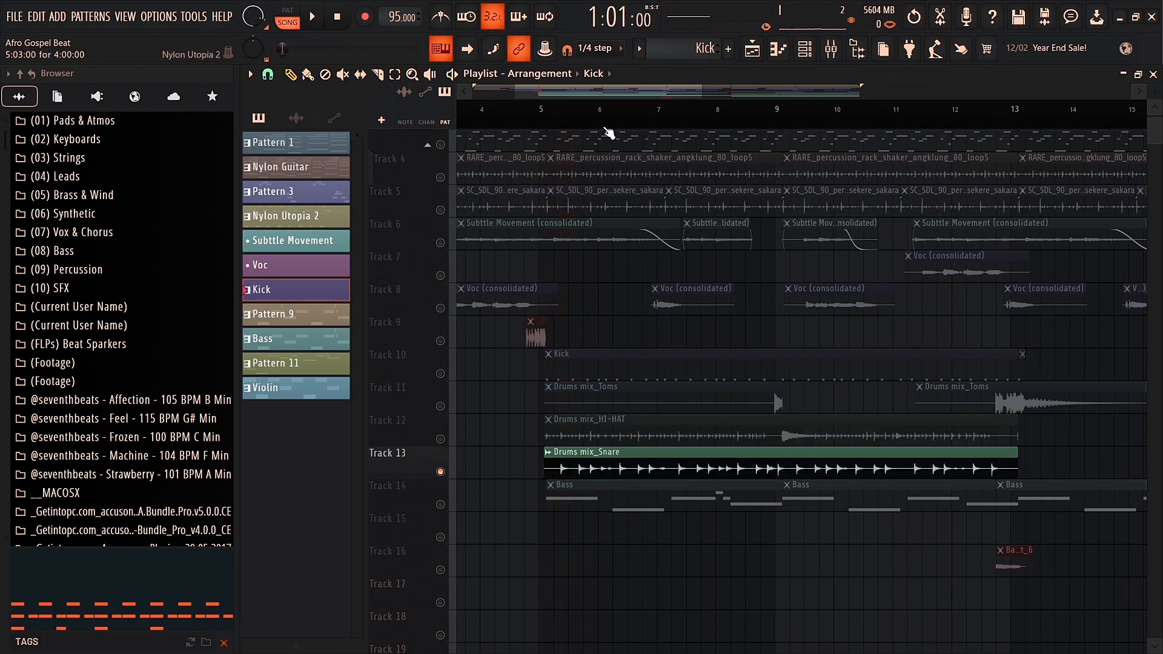
click(526, 109)
key(space)
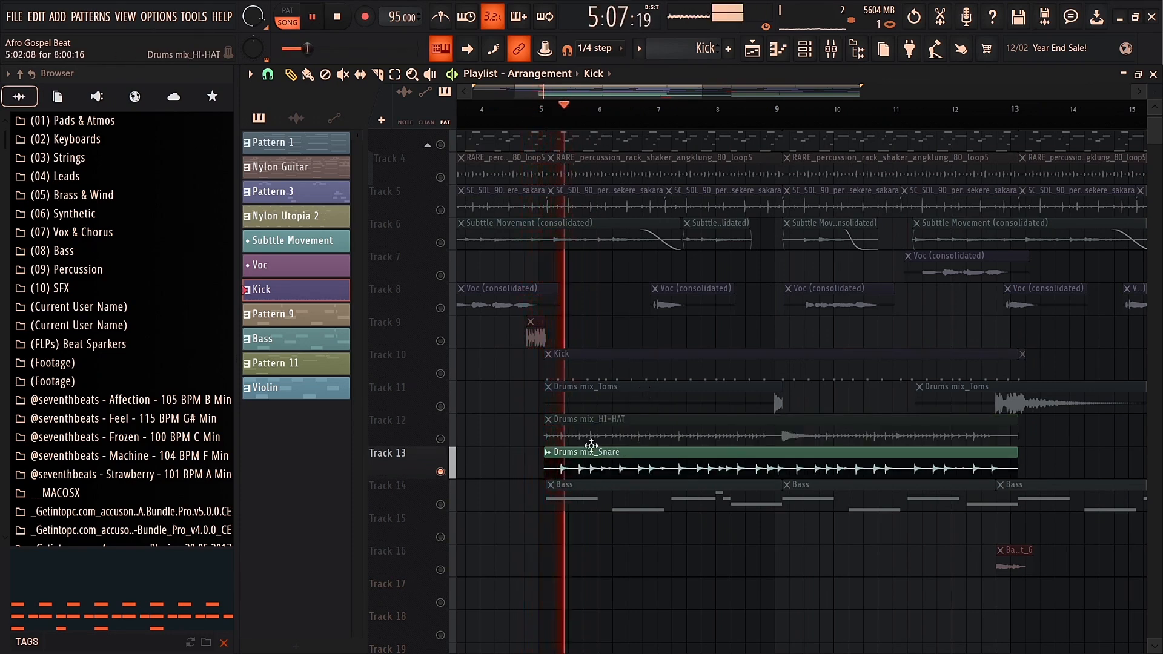
key(space)
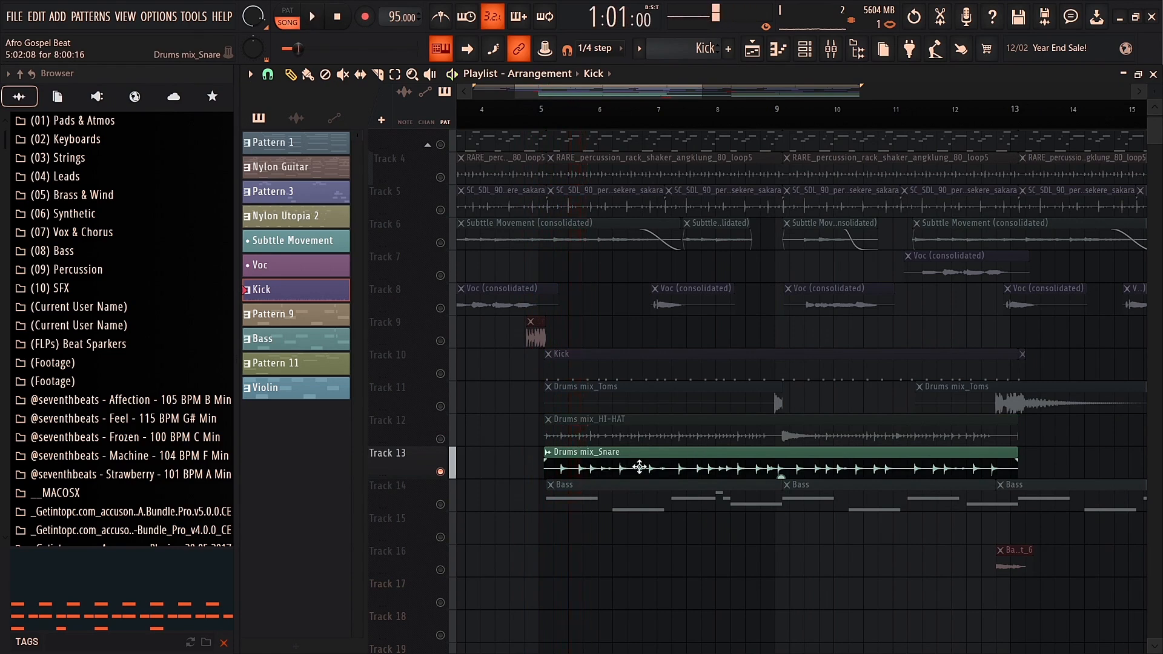
- Set the playhead at bar 5, solo the Bass on Track 14, and open its first clip in the piano roll
click(441, 505)
click(541, 120)
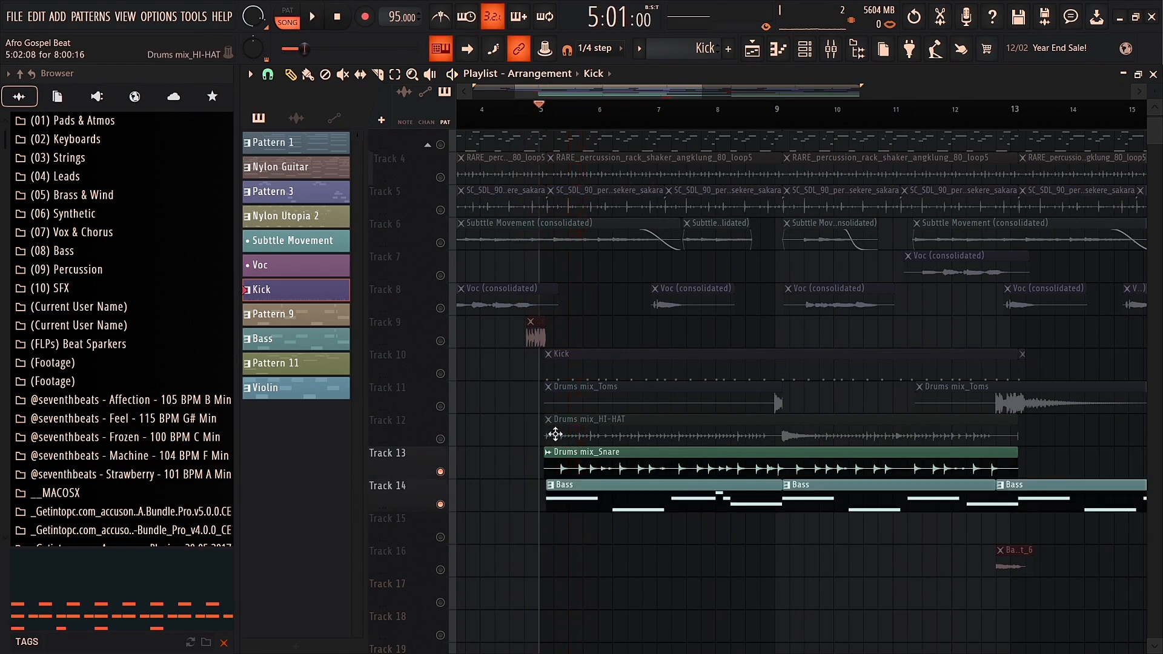
right_click(441, 505)
double_click(586, 491)
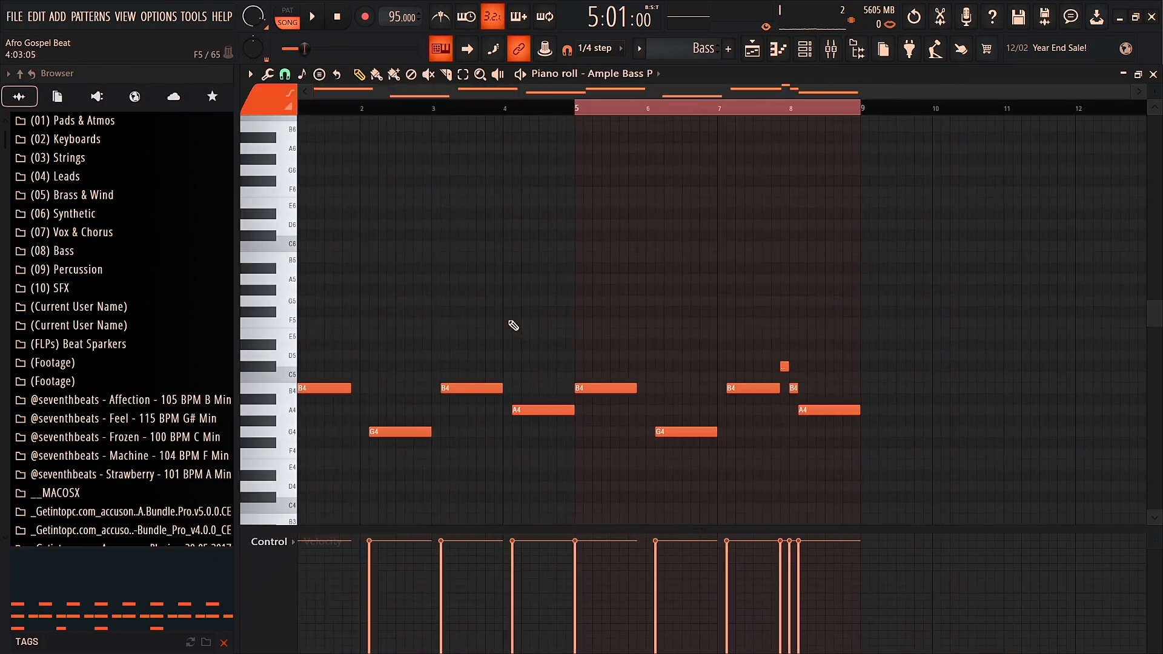
- Play the Ample Bass P notes in the Bass pattern and open the Channel rack
click(312, 17)
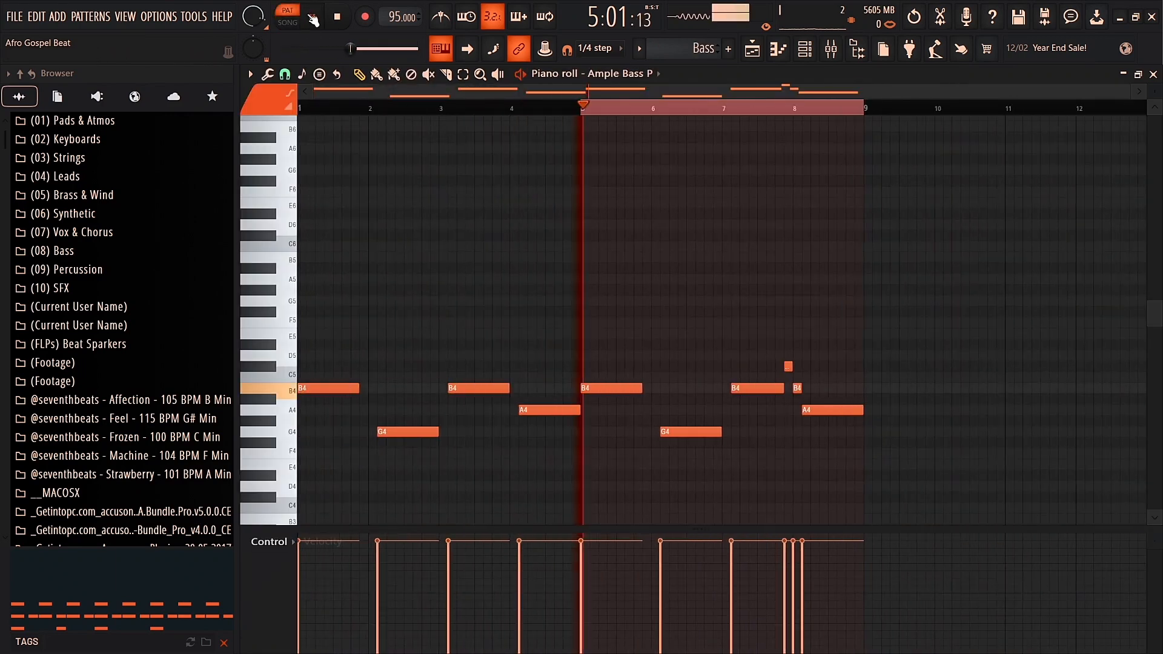
key(space)
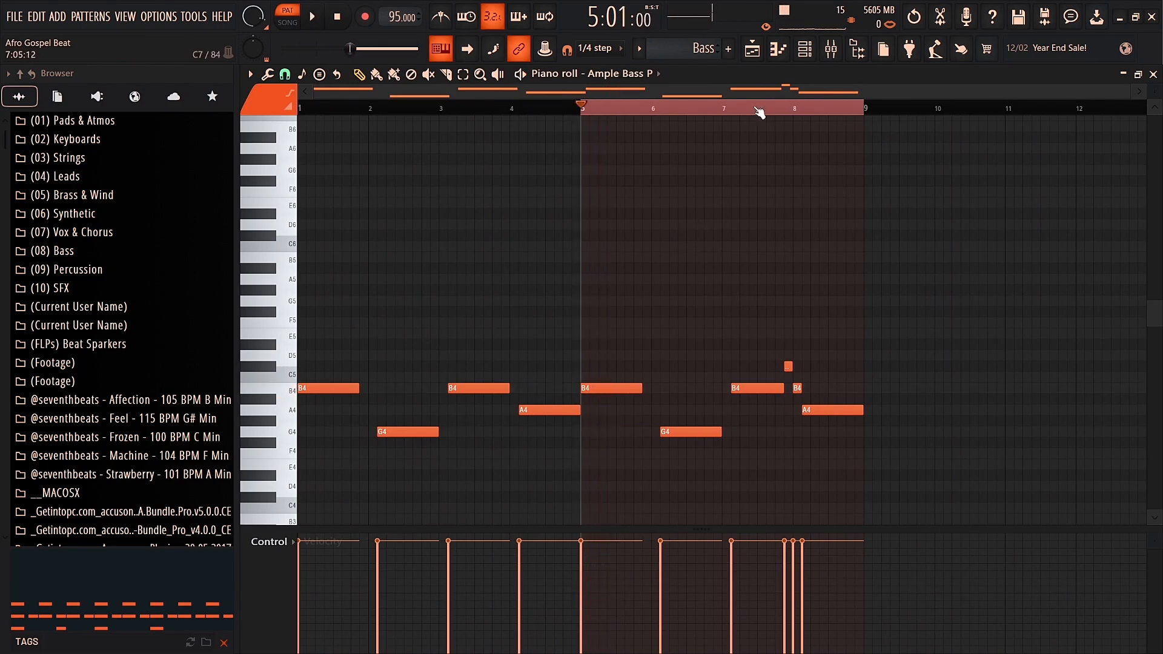
click(805, 54)
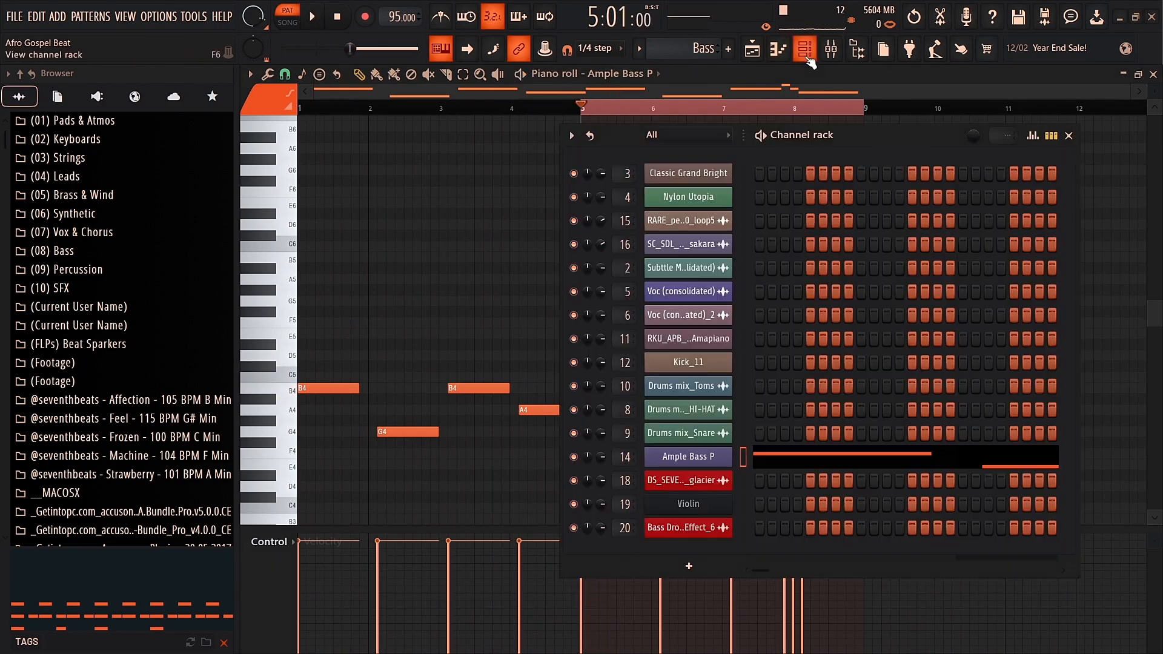
- View the Ample Bass P instrument's settings, then close it and return to the playlist
click(714, 462)
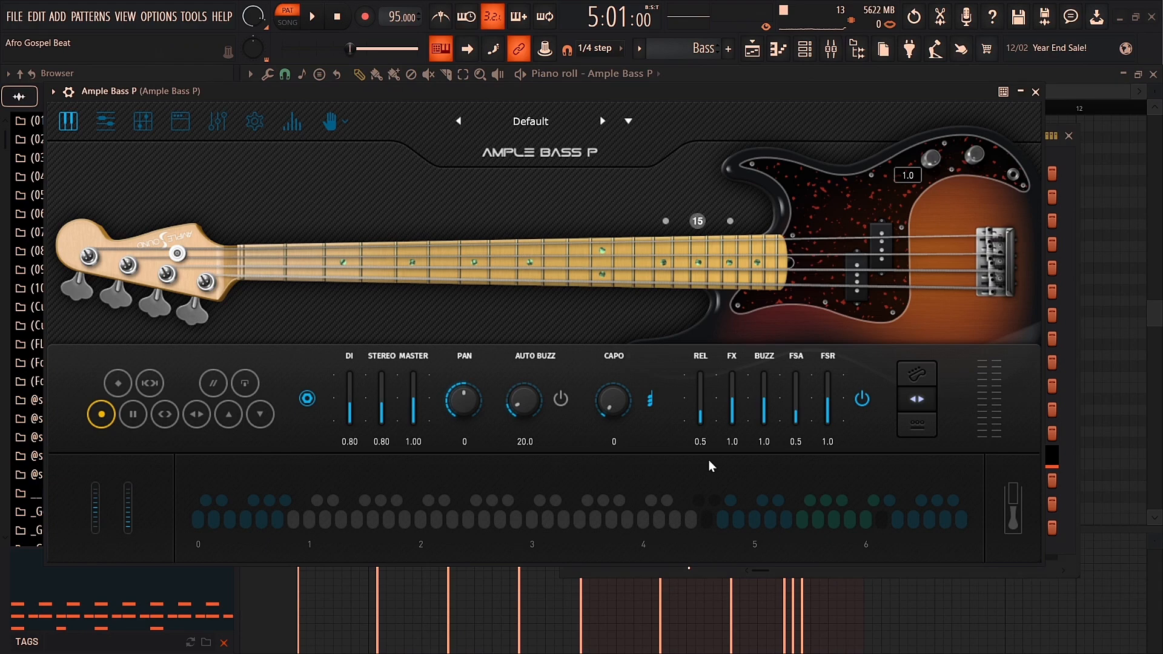
click(1036, 92)
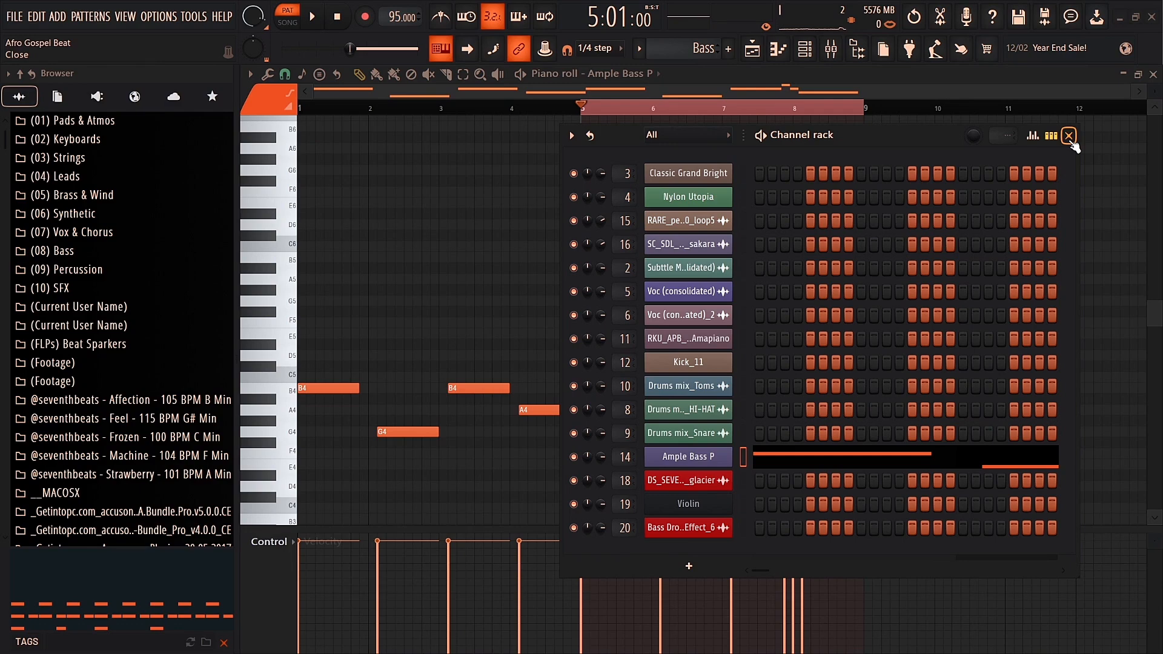
click(1069, 136)
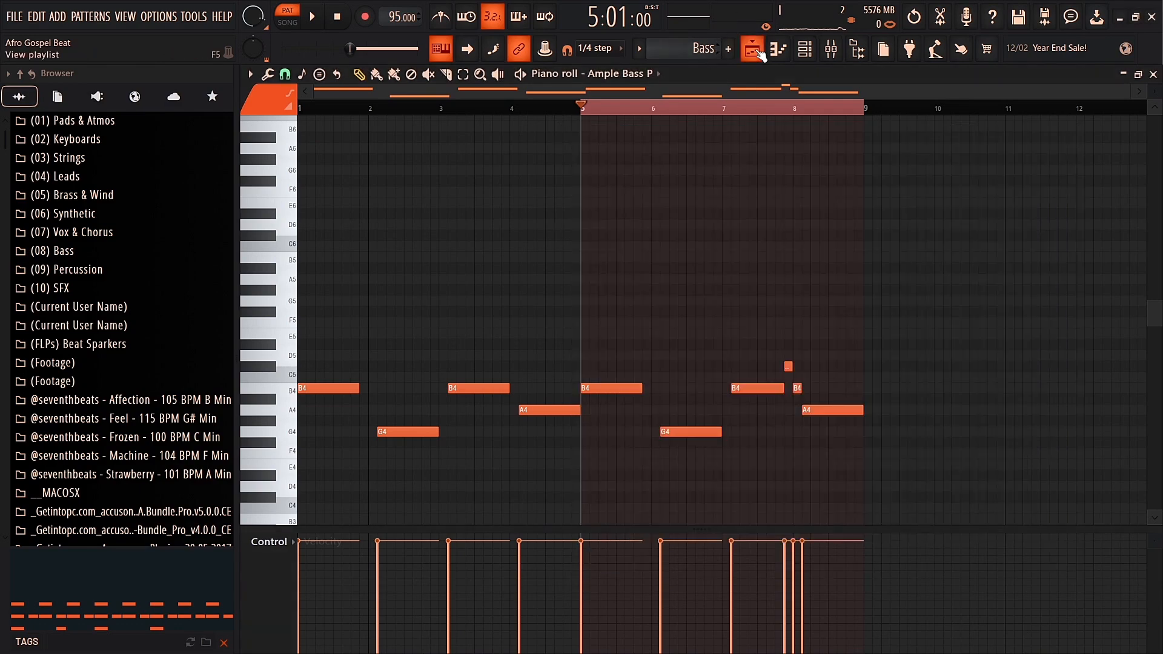
click(752, 50)
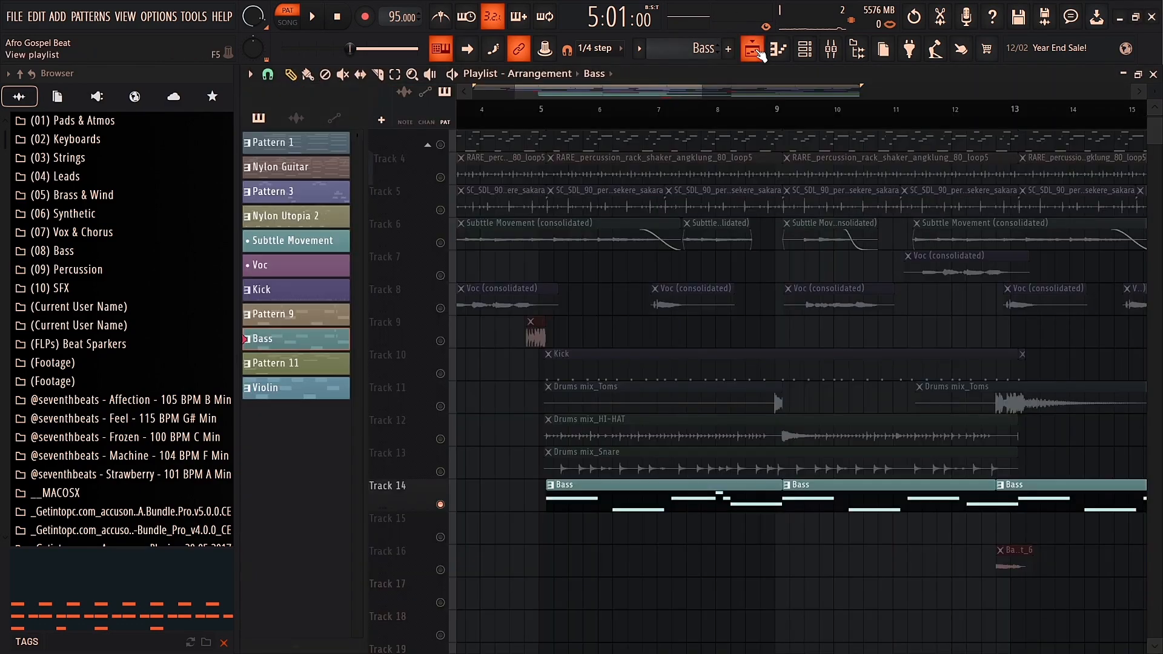
- Play the soloed Bass on Track 14 from bar 5 of the song
click(542, 110)
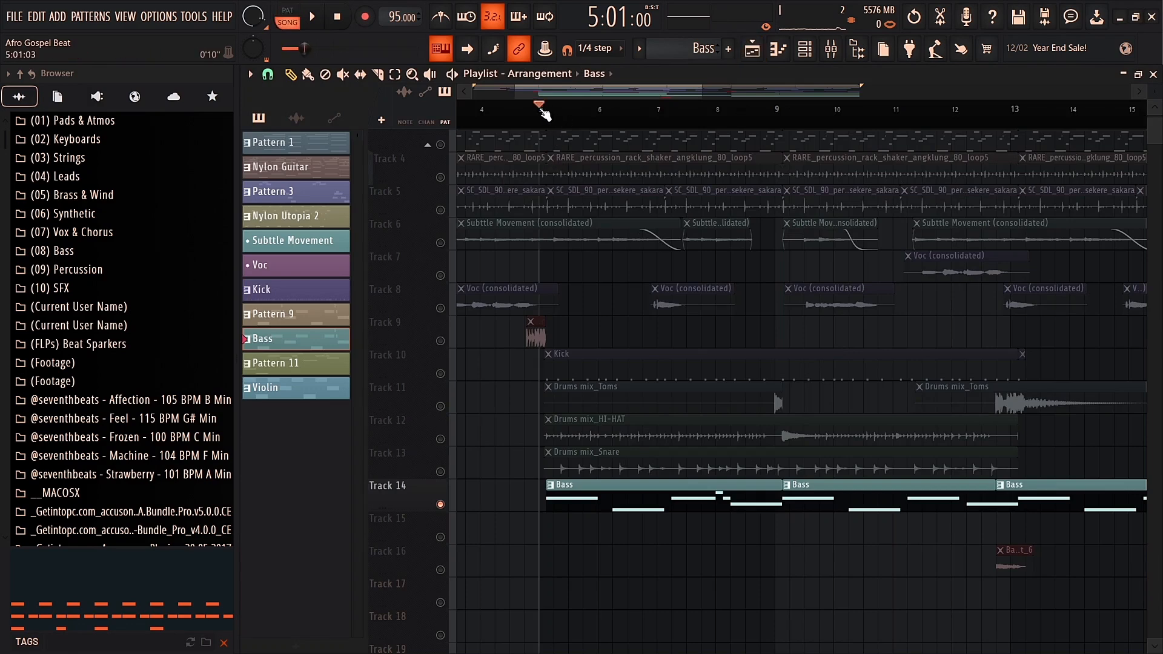
key(space)
scroll(495, 311, down, 2)
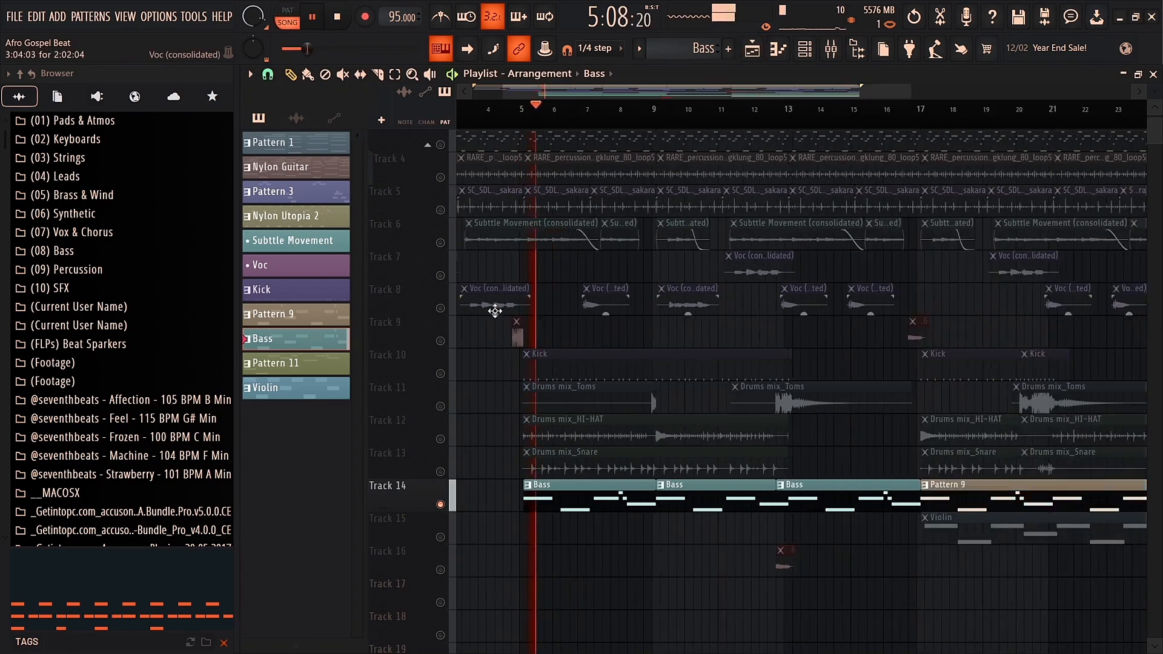
scroll(495, 311, down, 1)
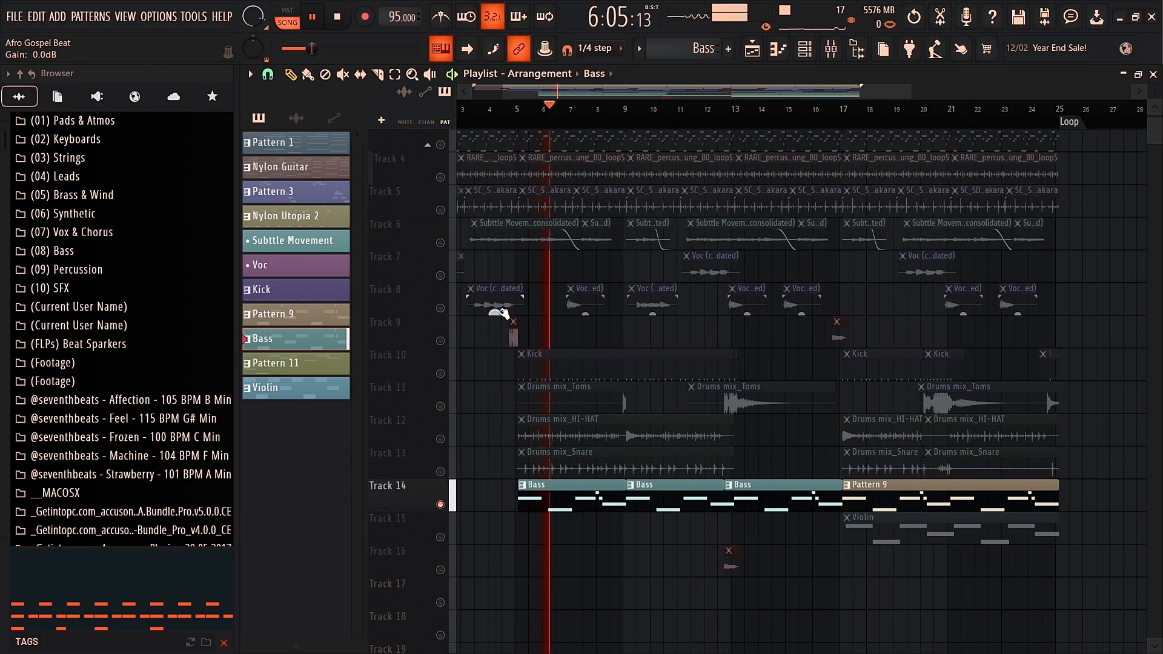
scroll(448, 200, up, 3)
key(space)
- Unmute Tracks 2 to 5 with the nylon melodies and percussion loops, and play them with the Bass from bar 5
click(440, 187)
click(440, 219)
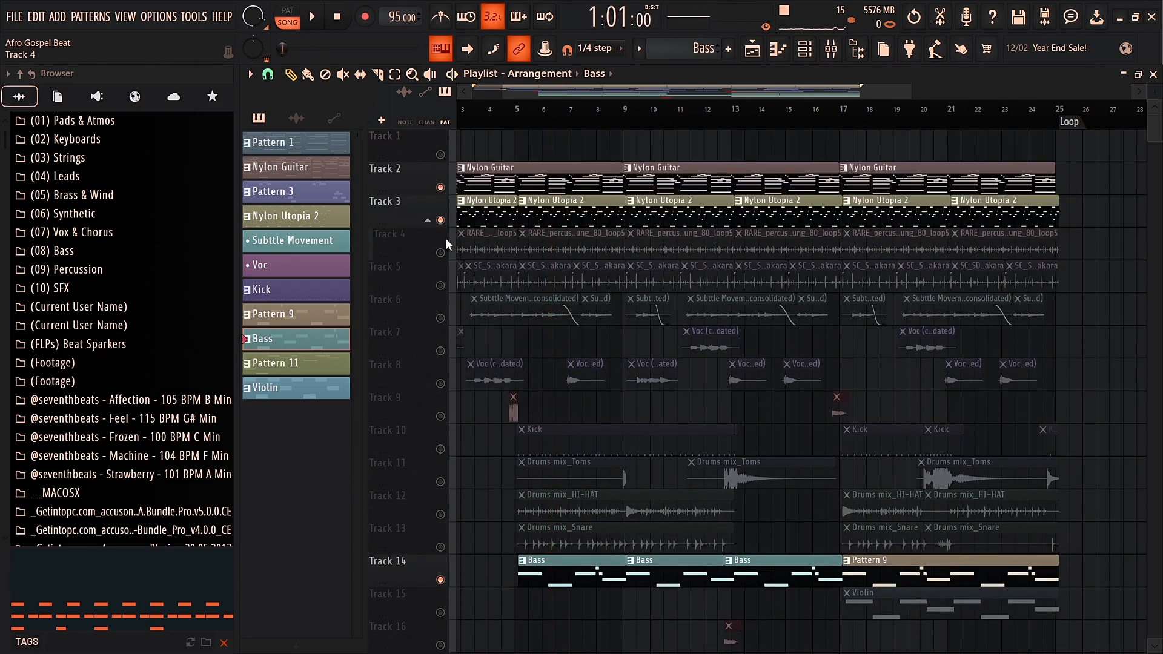
click(440, 253)
click(440, 286)
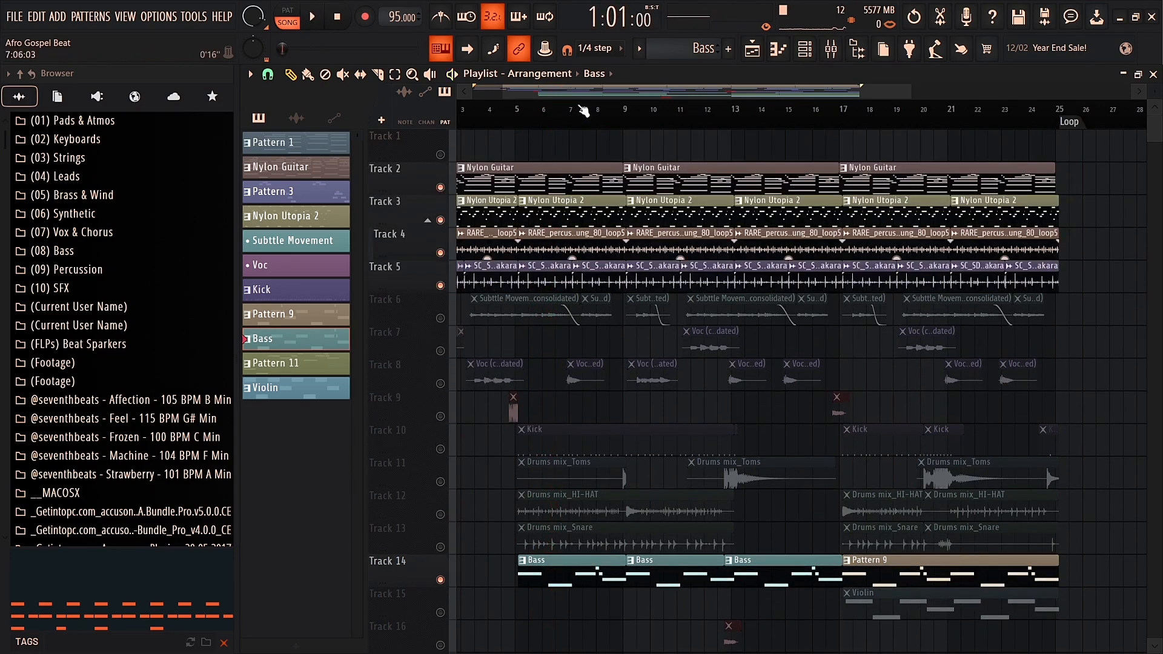
drag(591, 94, 389, 108)
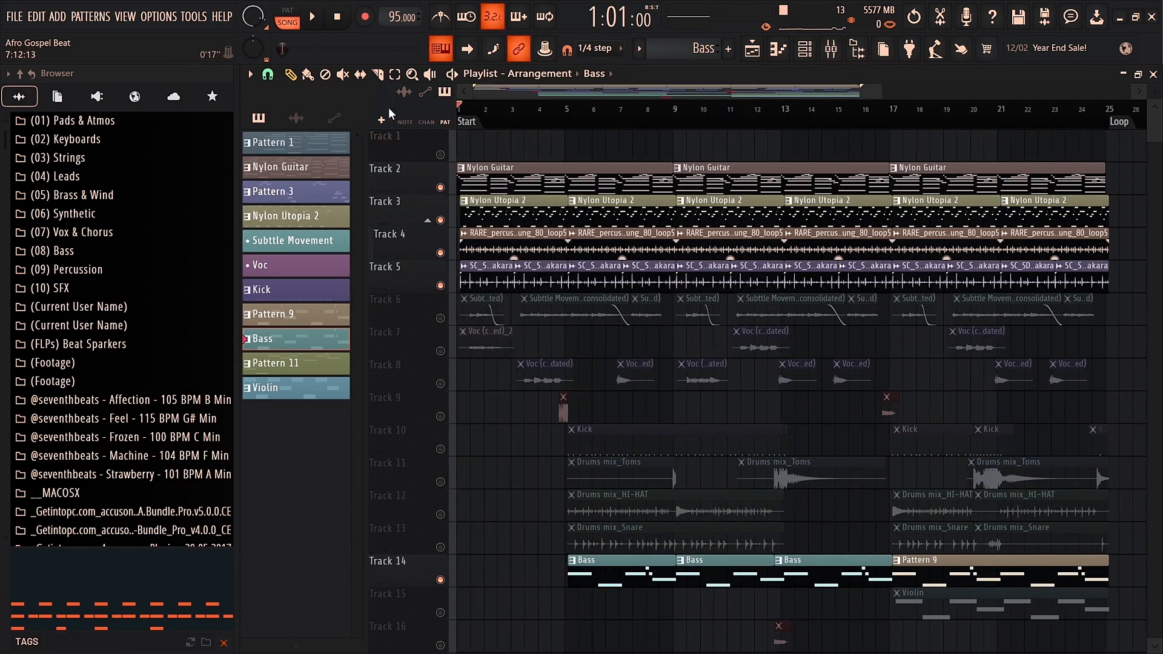
click(574, 107)
key(space)
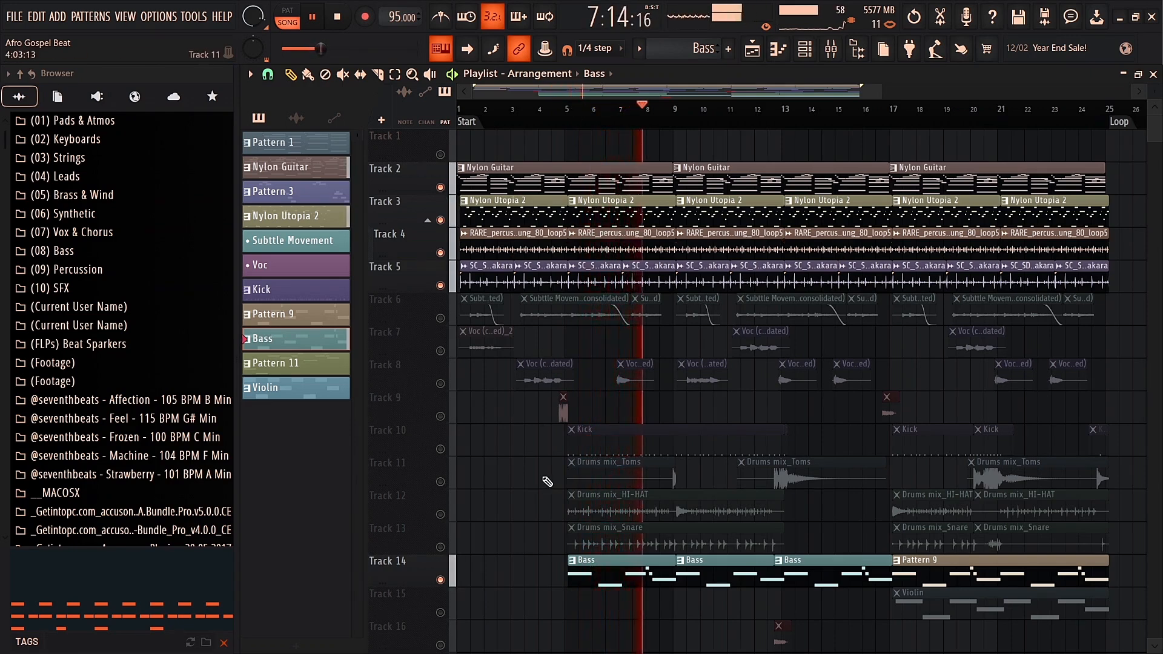
key(space)
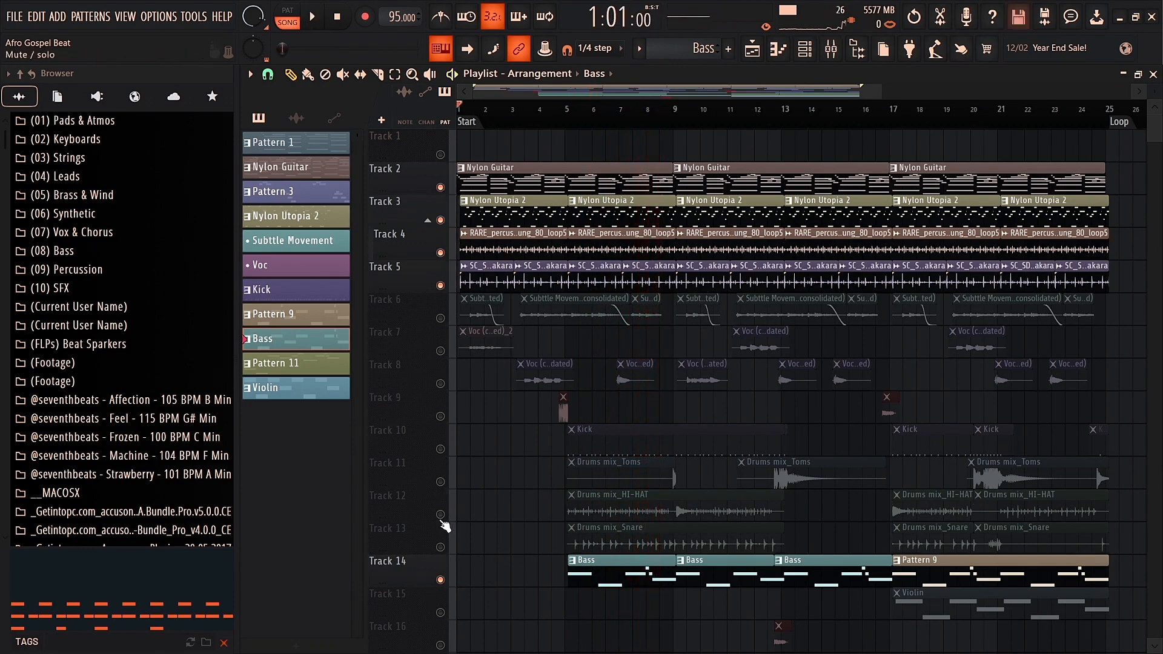
- Add the drum mix on Tracks 11 to 13, the Kick on Track 10 and Track 16 to the combination while playing from bar 5
drag(441, 546, 442, 513)
click(442, 481)
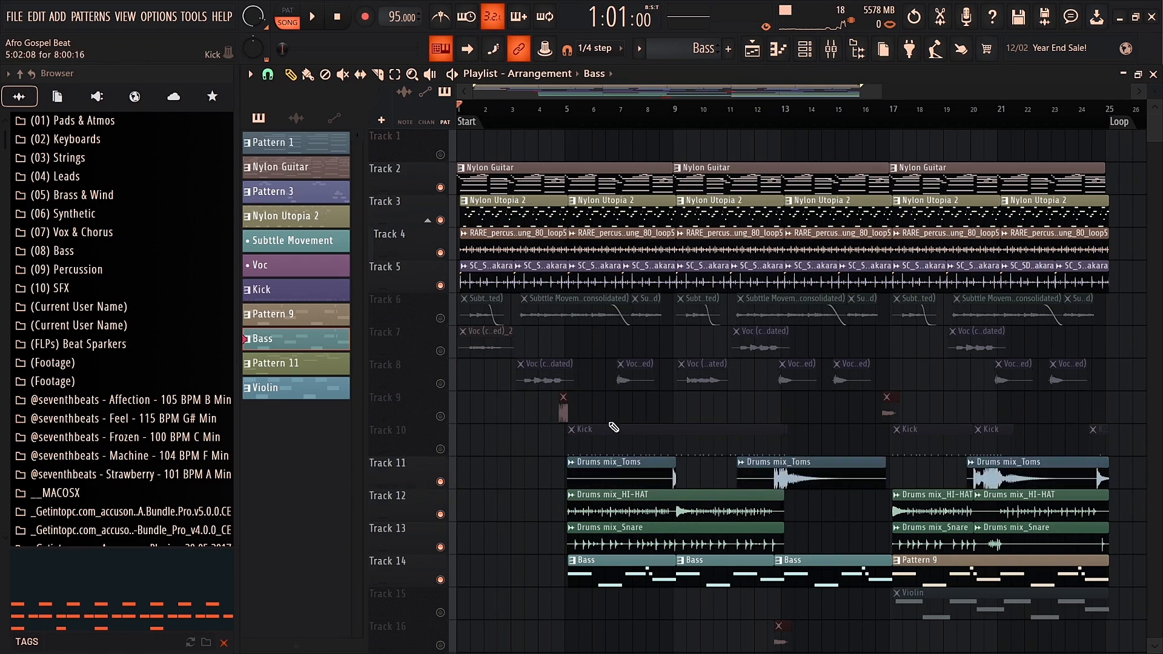
click(568, 125)
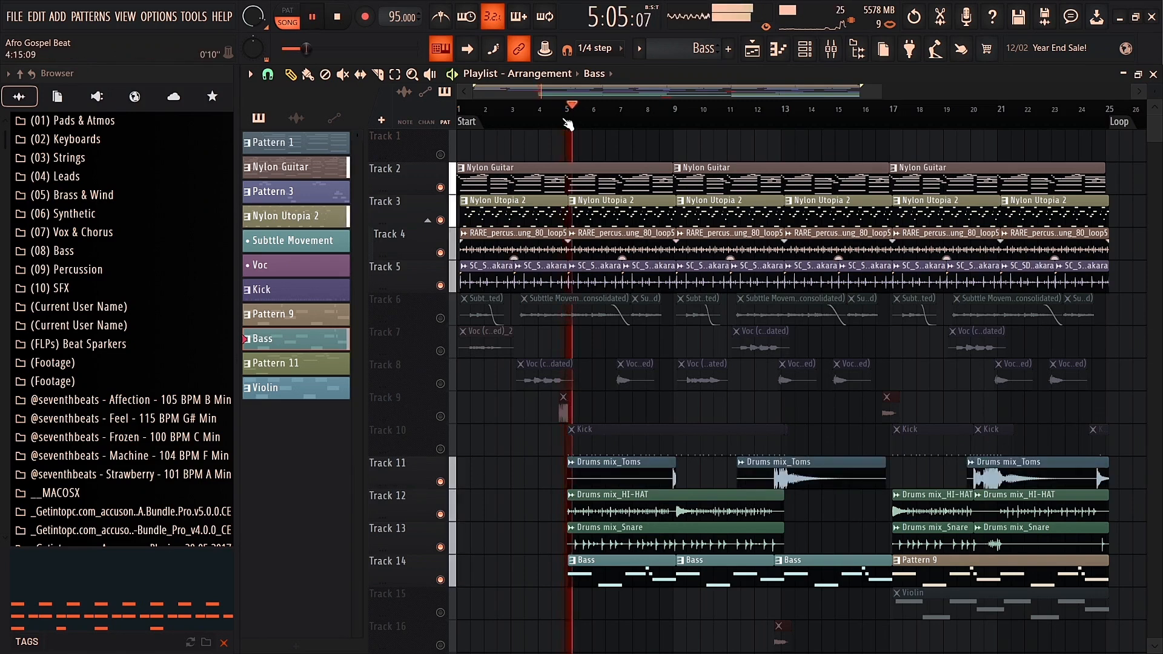
scroll(562, 428, down, 1)
click(440, 383)
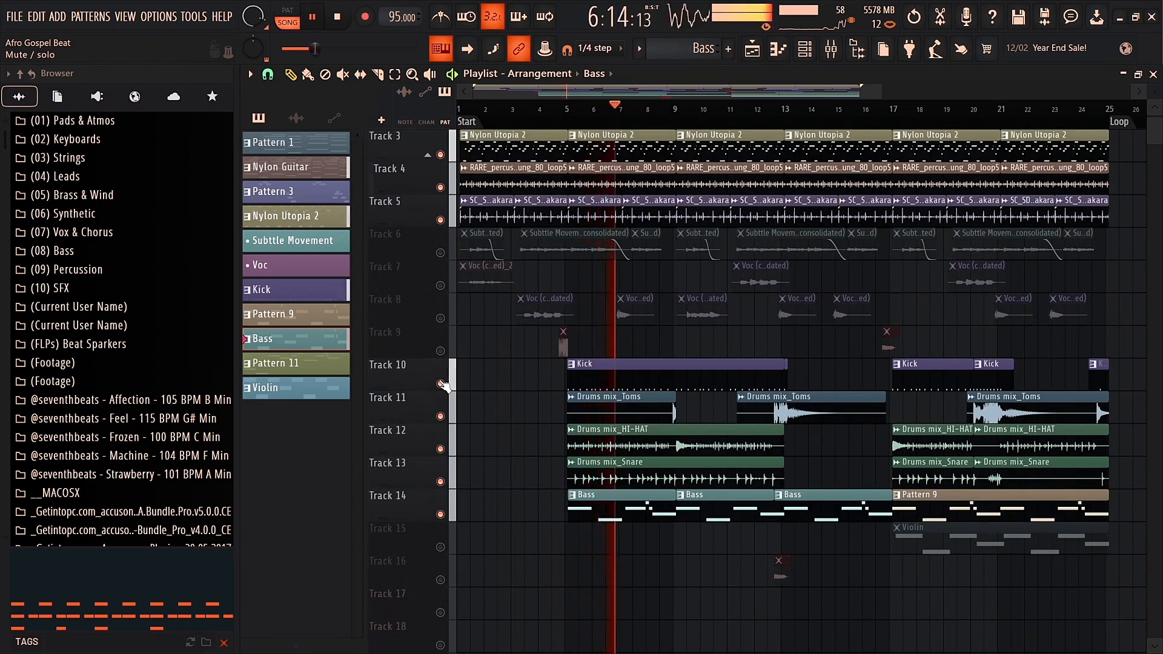
click(440, 580)
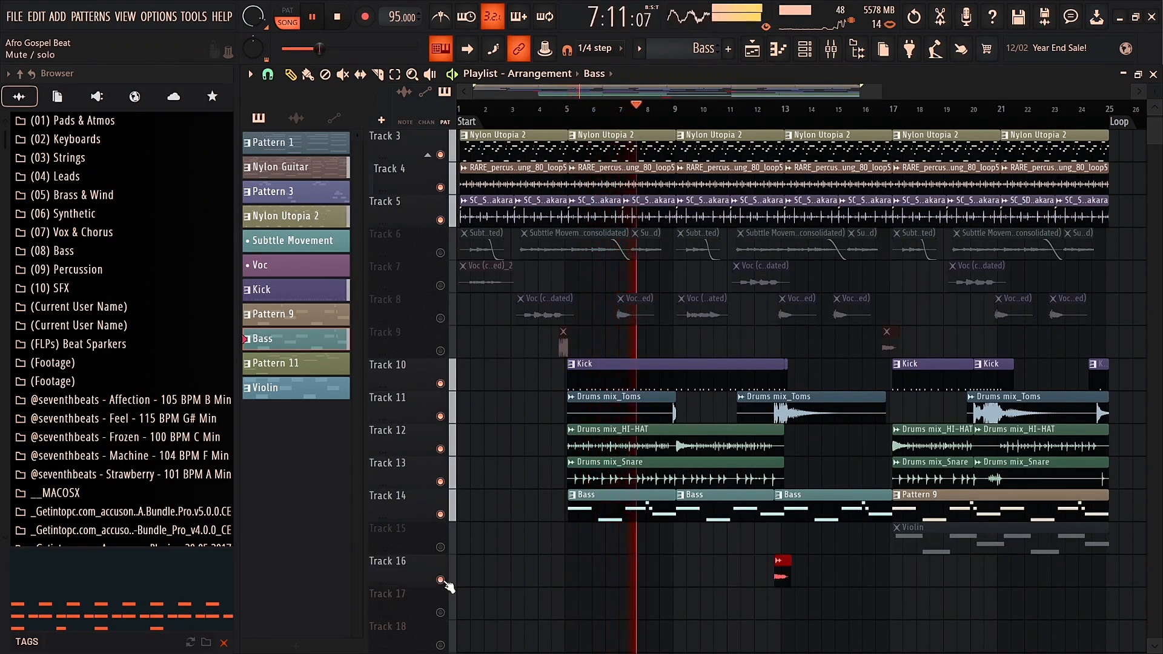
key(space)
- Solo the effect on Track 9, add the Kick and Drums mix_Toms on Tracks 10 and 11, and play from just before bar 5
click(440, 351)
scroll(560, 319, up, 4)
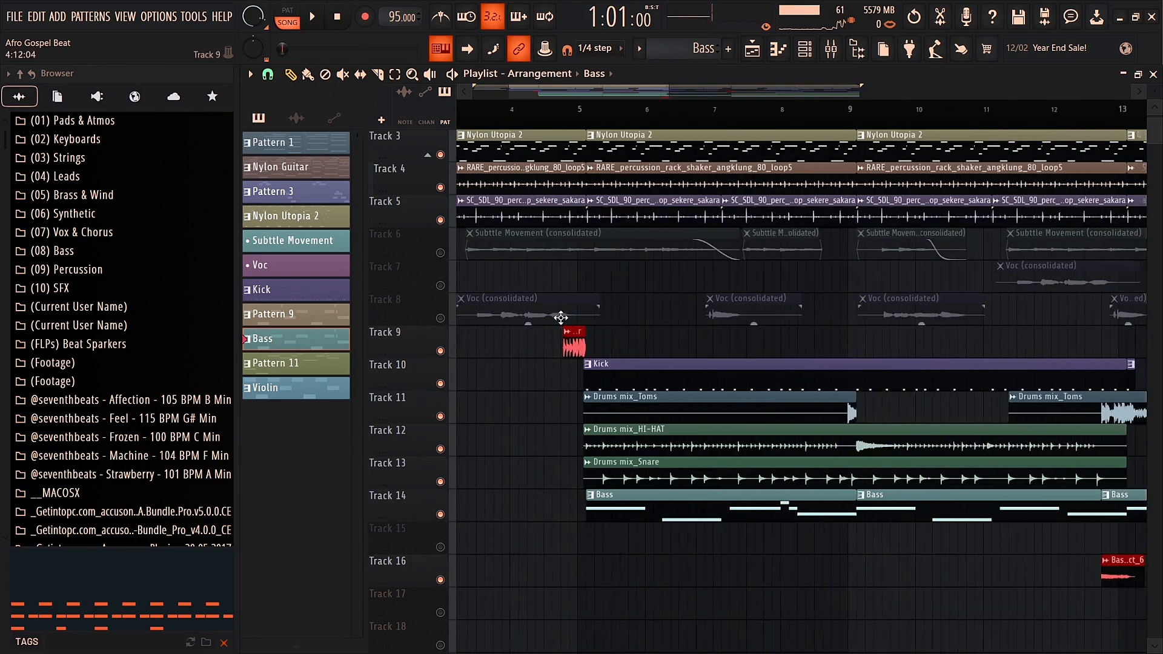
click(560, 109)
right_click(440, 350)
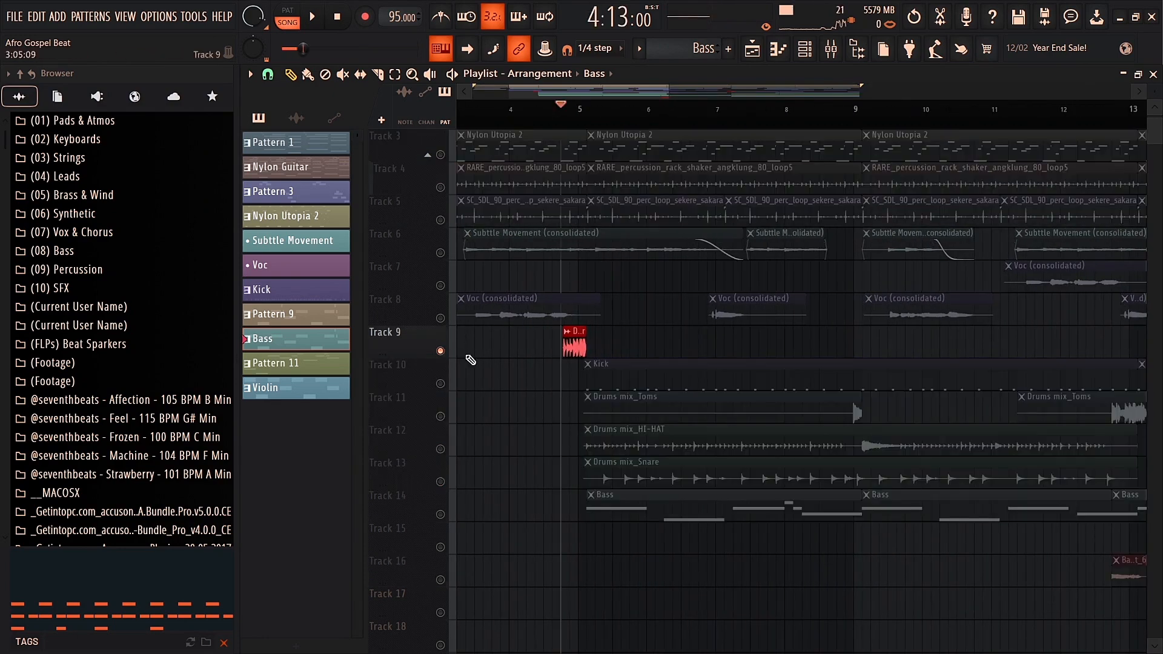
scroll(569, 363, up, 3)
click(441, 384)
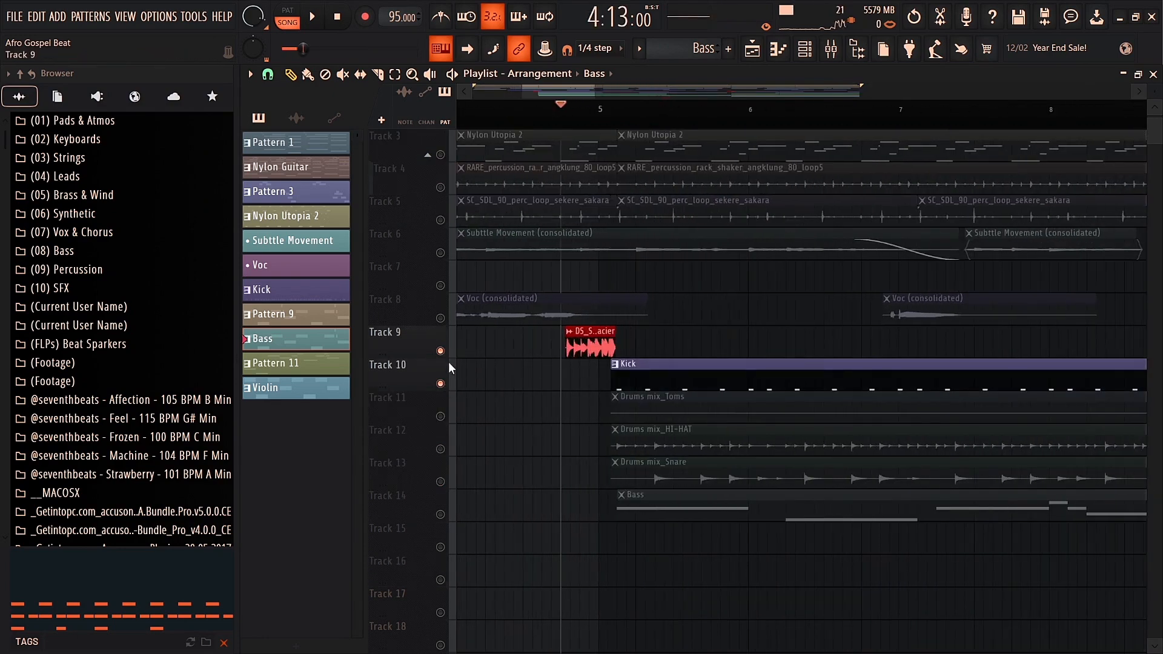
click(441, 417)
key(space)
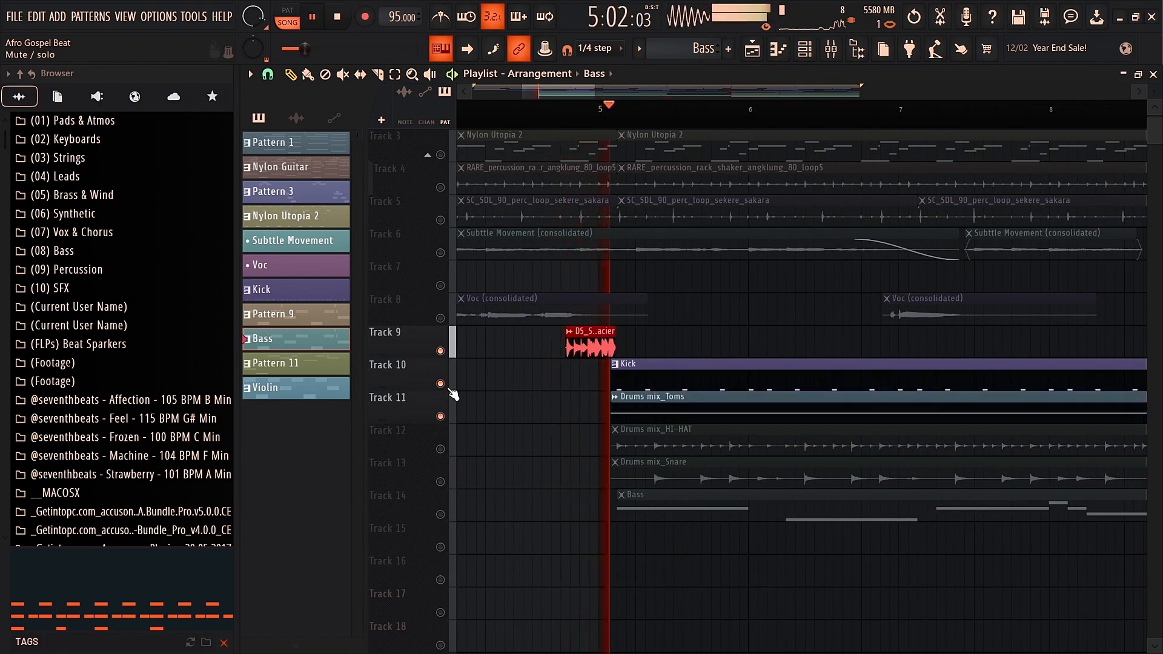
- Add the HI-HAT, Snare and Bass on Tracks 12 to 14 to the combination and play the transition into bar 5
key(space)
click(440, 449)
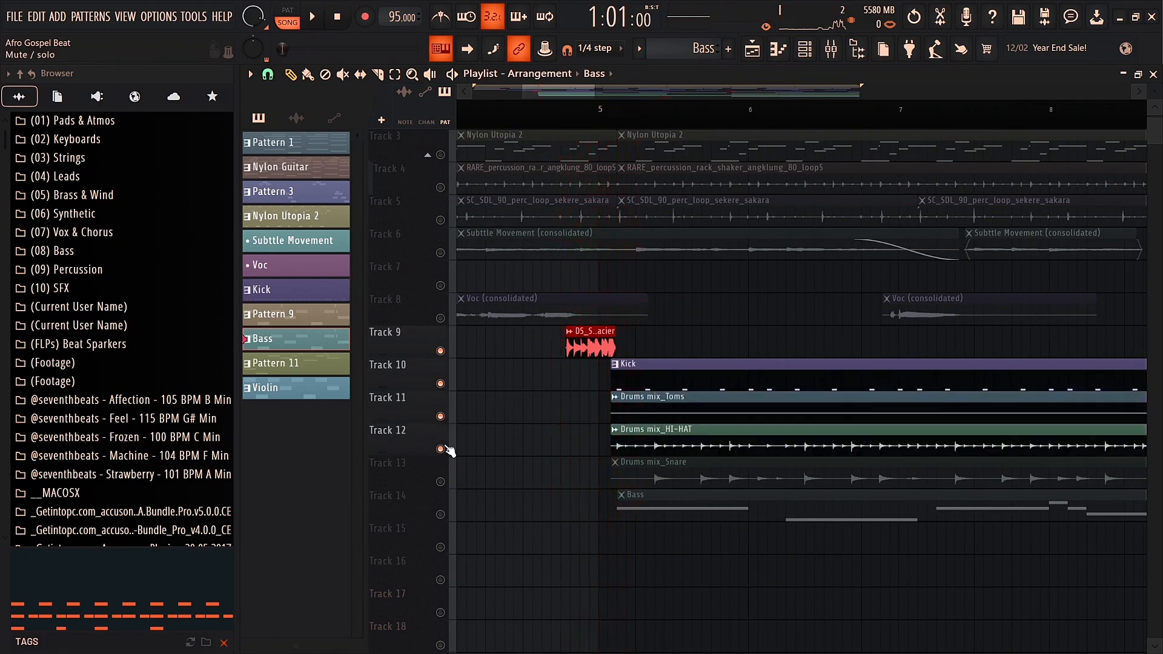
click(440, 481)
click(440, 514)
key(space)
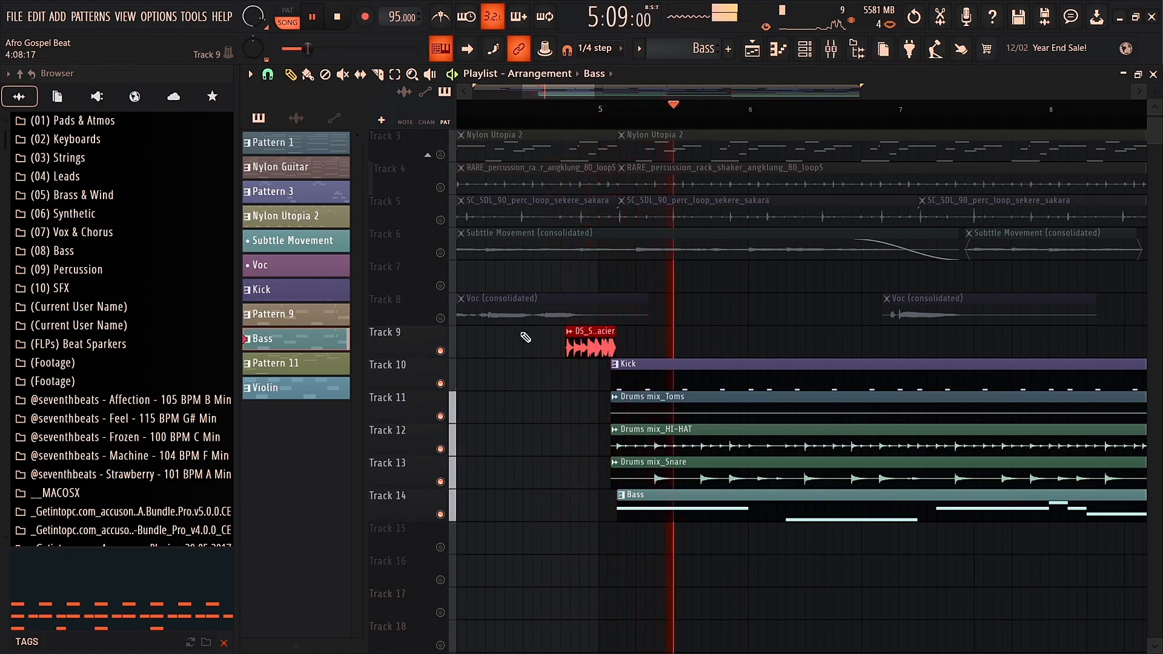
scroll(522, 336, down, 3)
scroll(526, 337, down, 3)
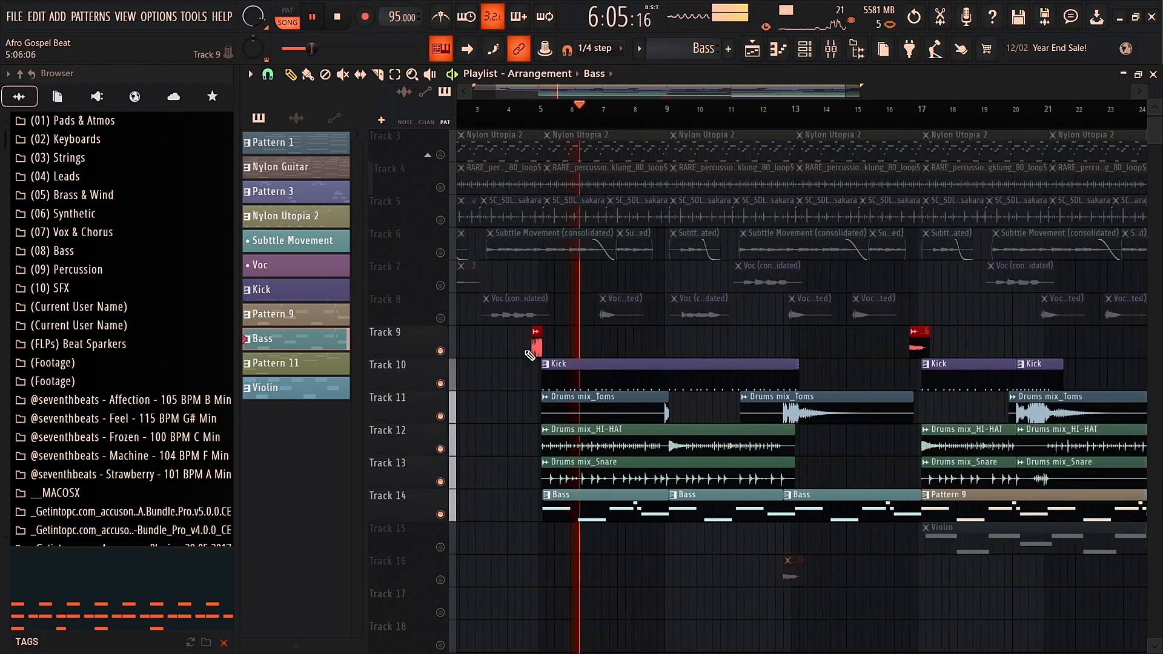
key(space)
- Play the second effect clip on Track 9 from just before bar 17
click(907, 109)
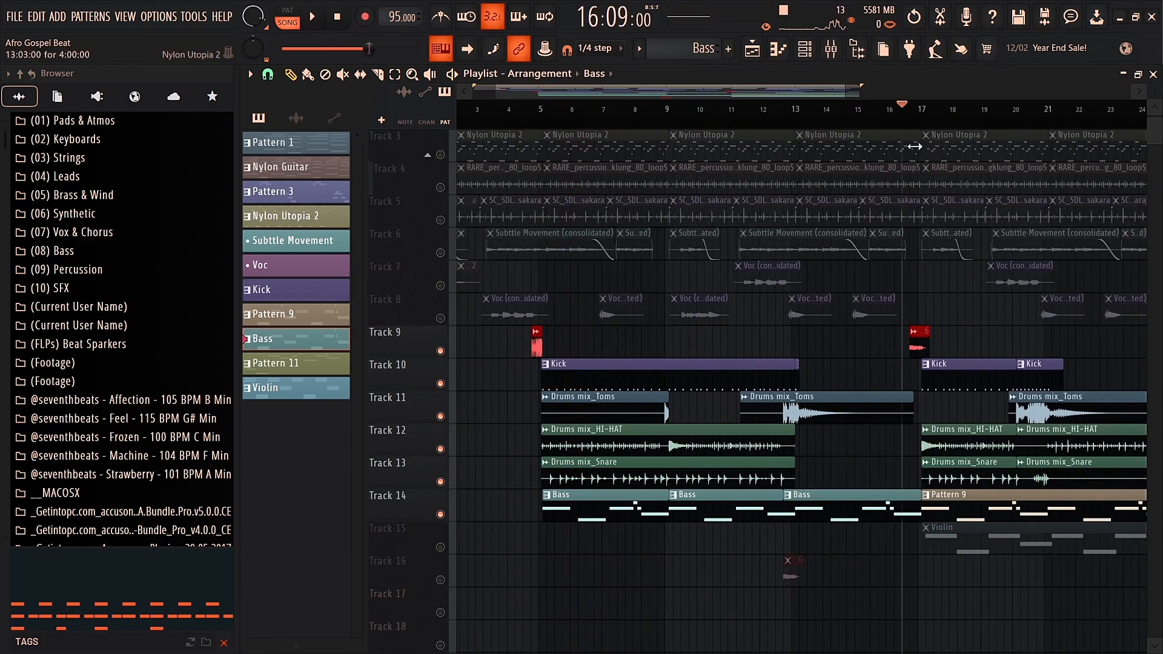
key(space)
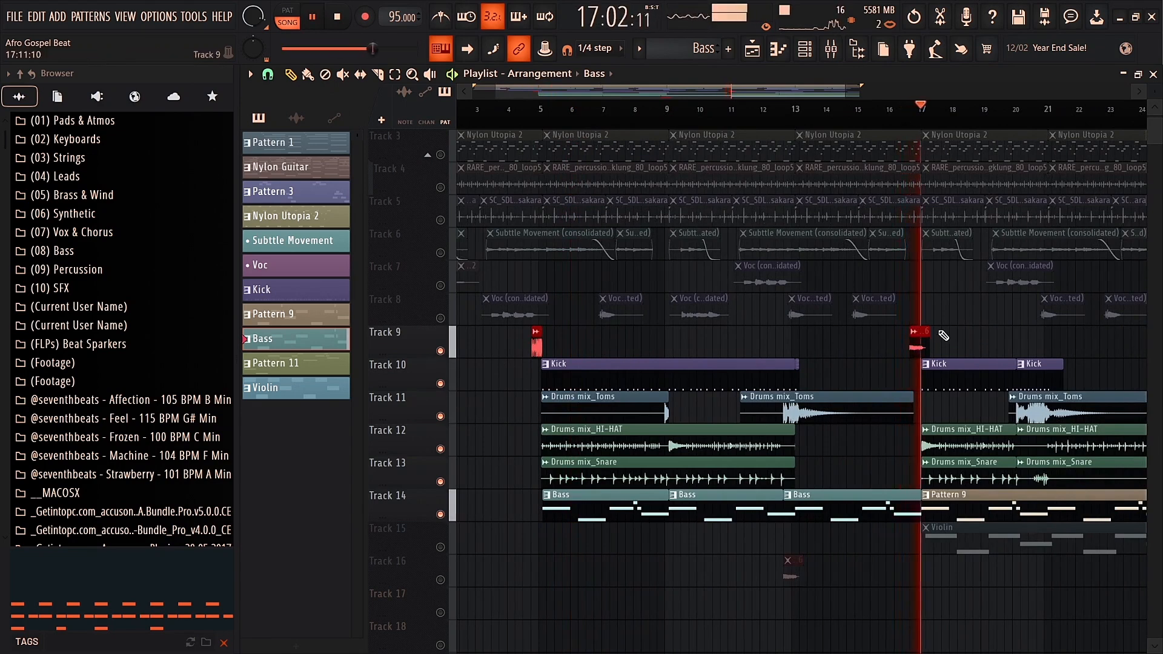
key(space)
- Solo the bass drop effect on Track 16 and play it from just before bar 13
right_click(440, 579)
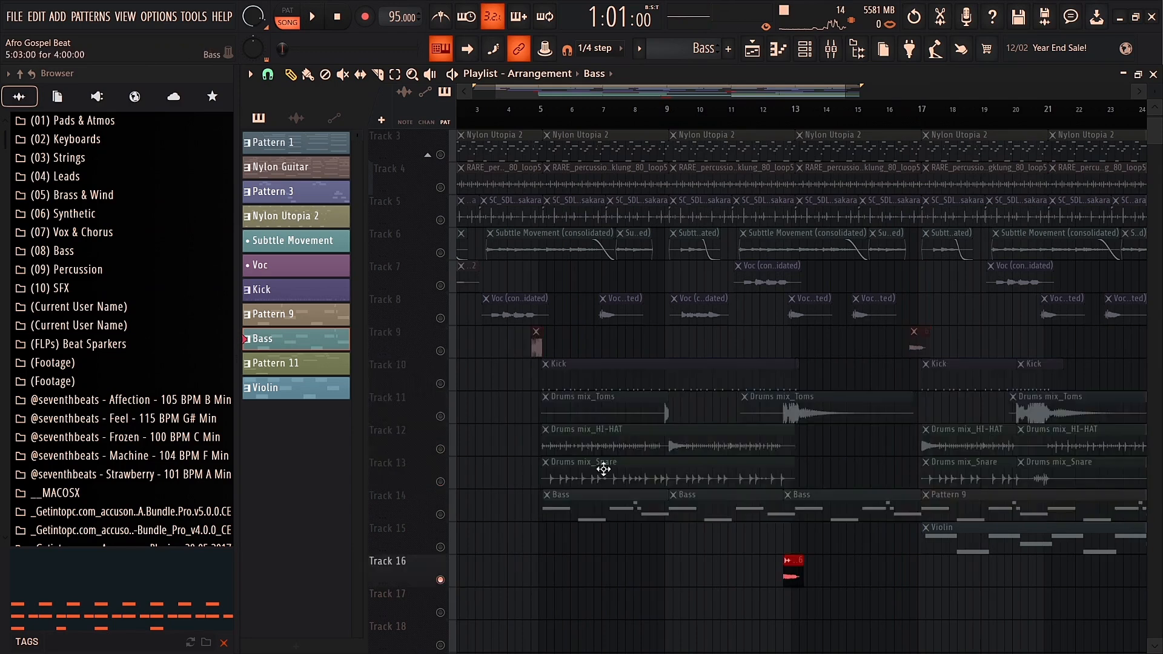
click(787, 115)
key(space)
key(space)
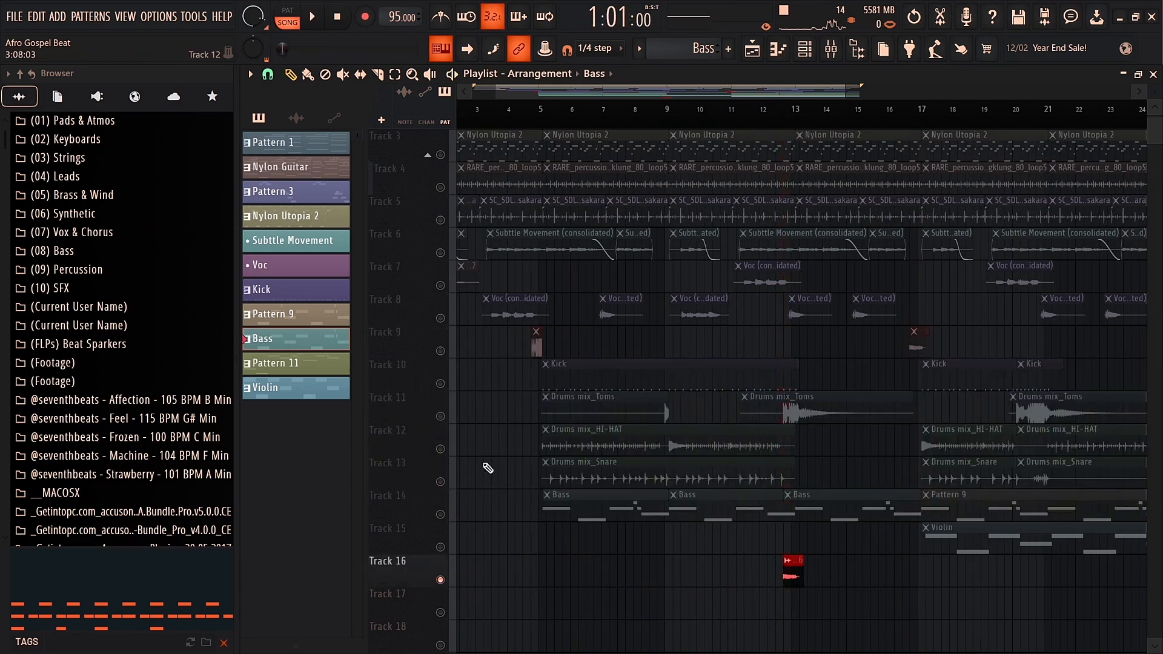
- Unmute the Bass on Track 14 and play it together with the Track 16 effect from just before bar 13
click(440, 514)
click(773, 109)
key(space)
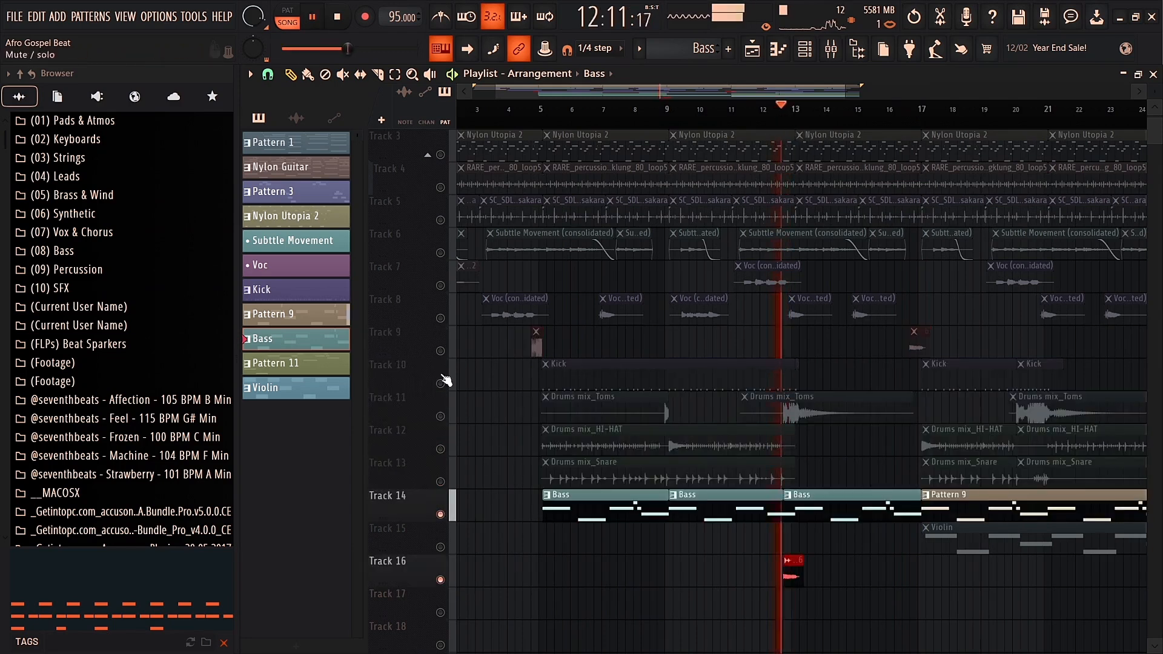
- Restore all tracks to audible and play the full arrangement from just before bar 13
right_click(440, 253)
right_click(441, 253)
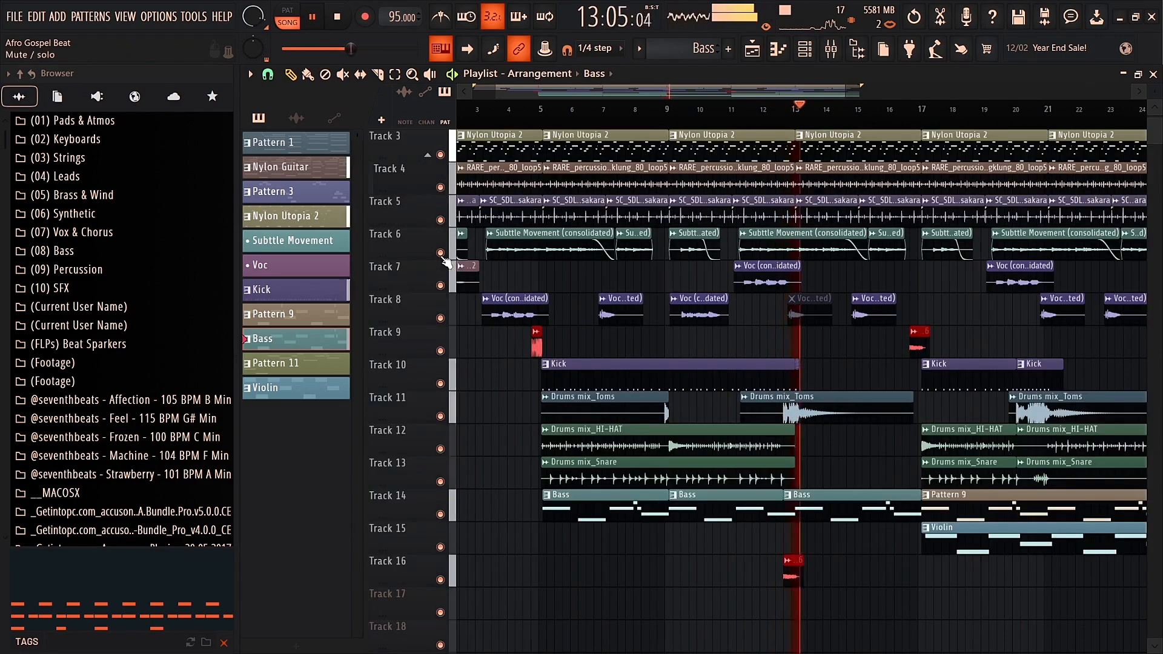
click(786, 112)
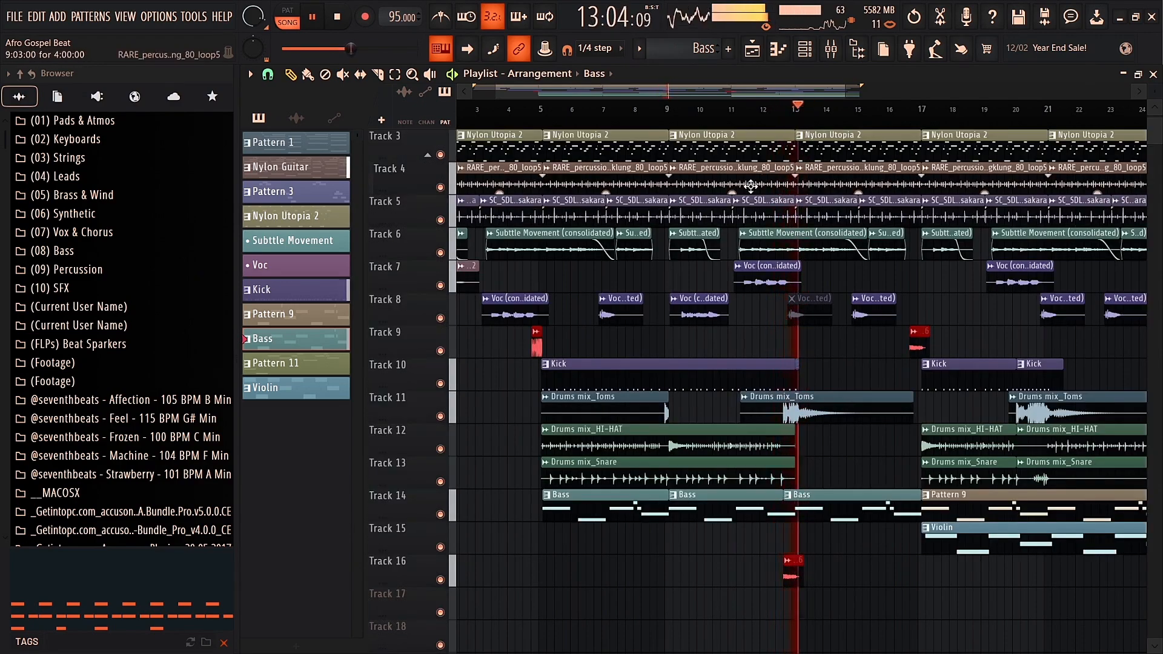
key(space)
- Select the Nylon Guitar pattern on Track 2 and open its Nylon Utopia instrument from the Channel rack
scroll(629, 327, down, 4)
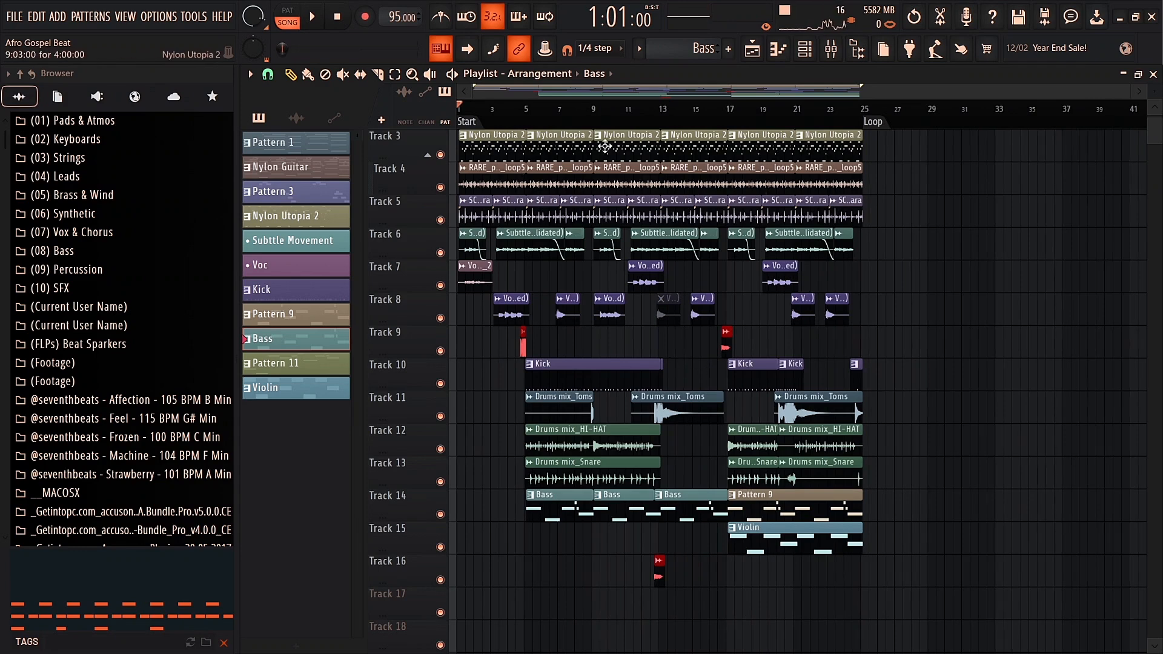
scroll(550, 144, up, 2)
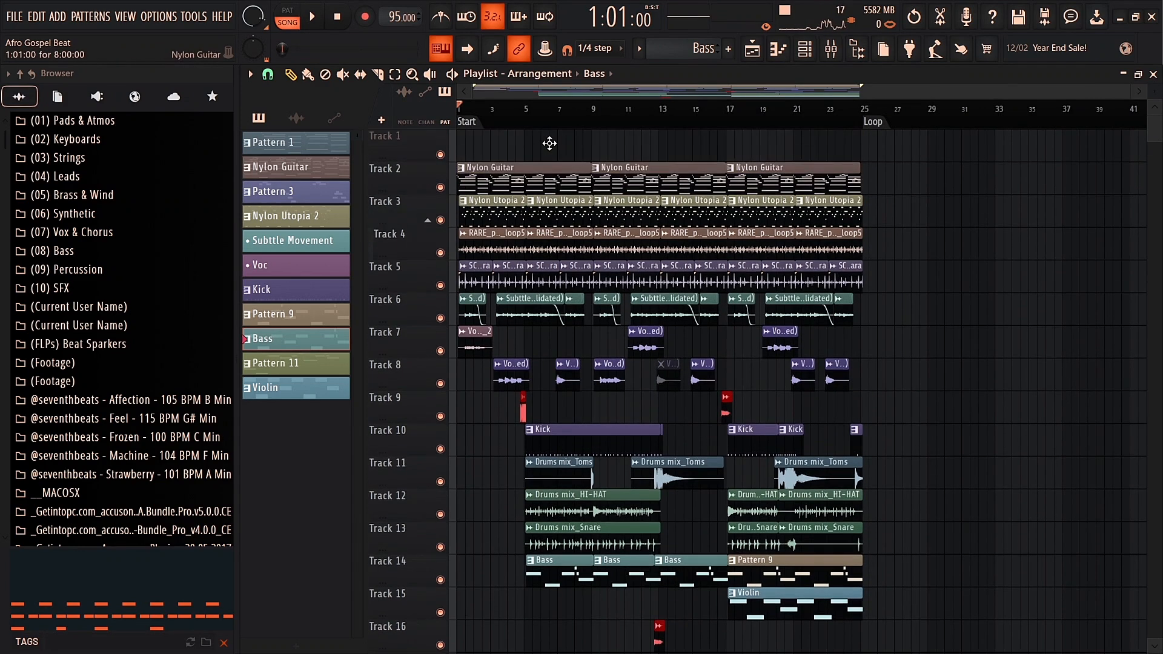
click(538, 174)
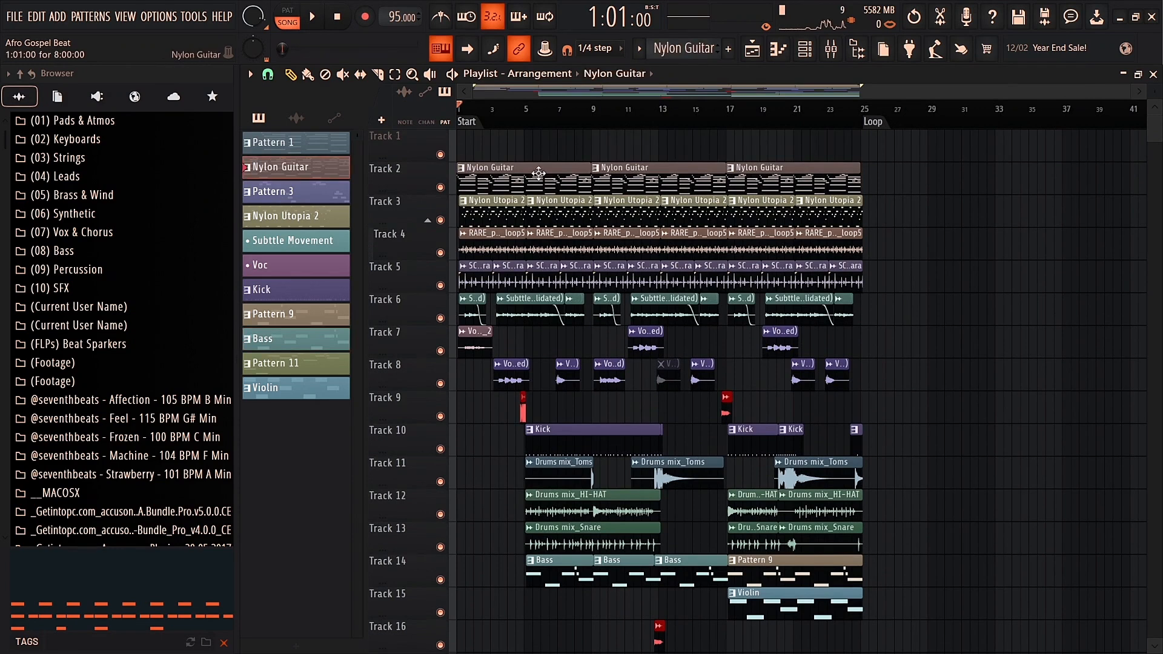
click(811, 55)
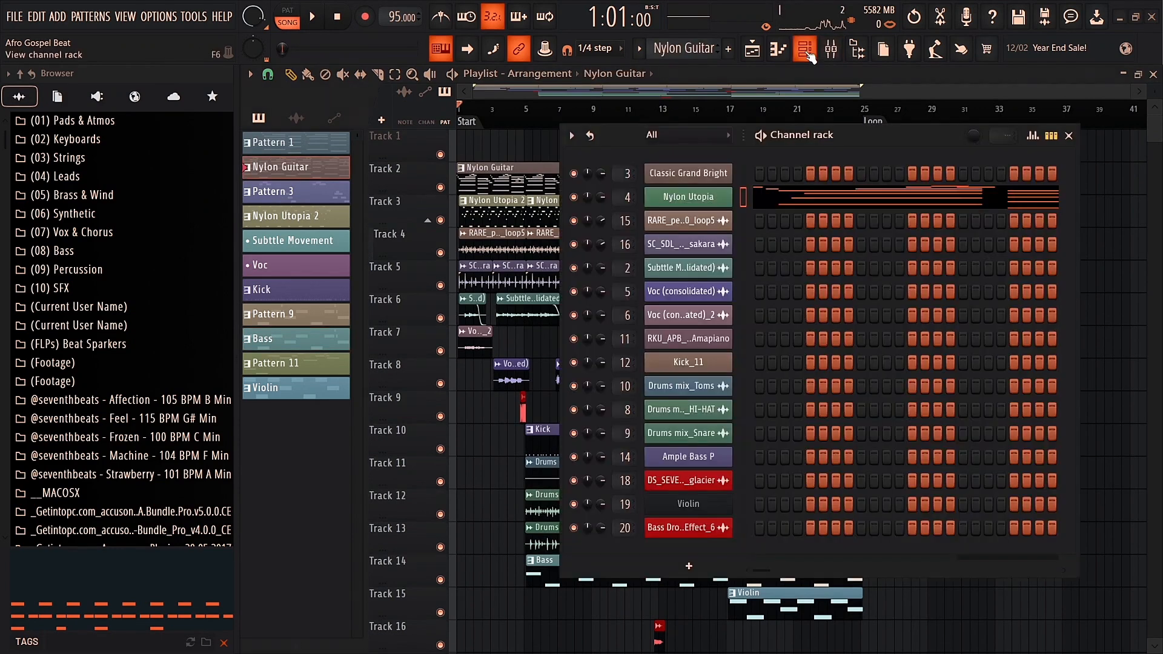
click(685, 200)
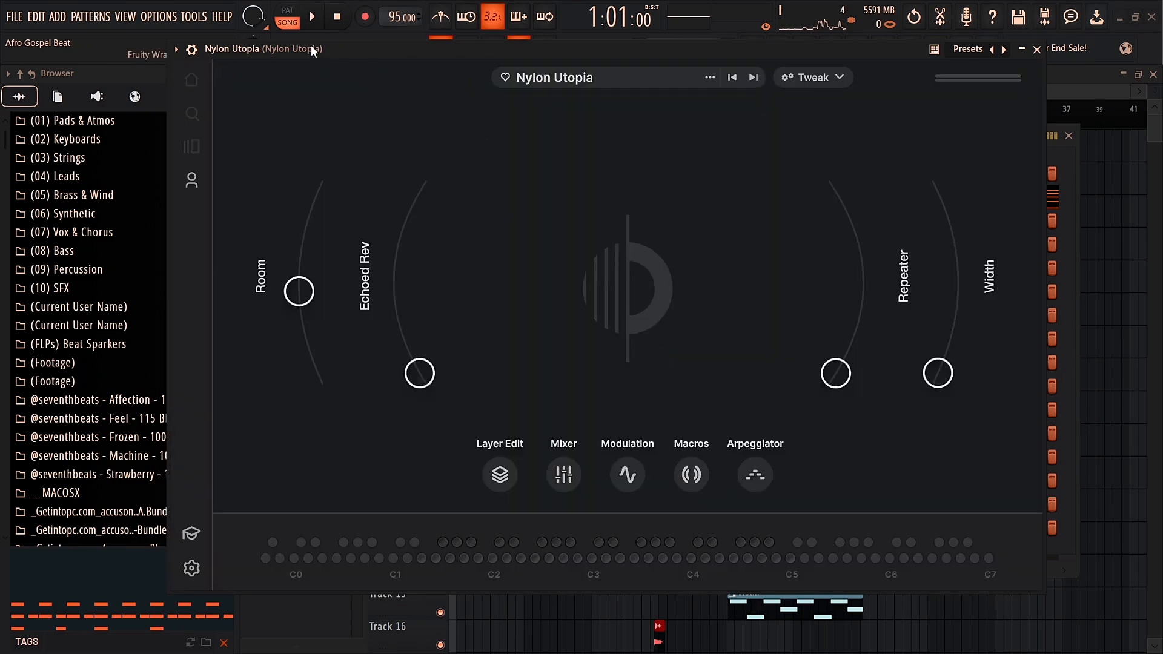
- Open the downloaded sounds offline from the Nylon Utopia instrument, and return to its preset controls
drag(333, 50, 350, 38)
click(214, 171)
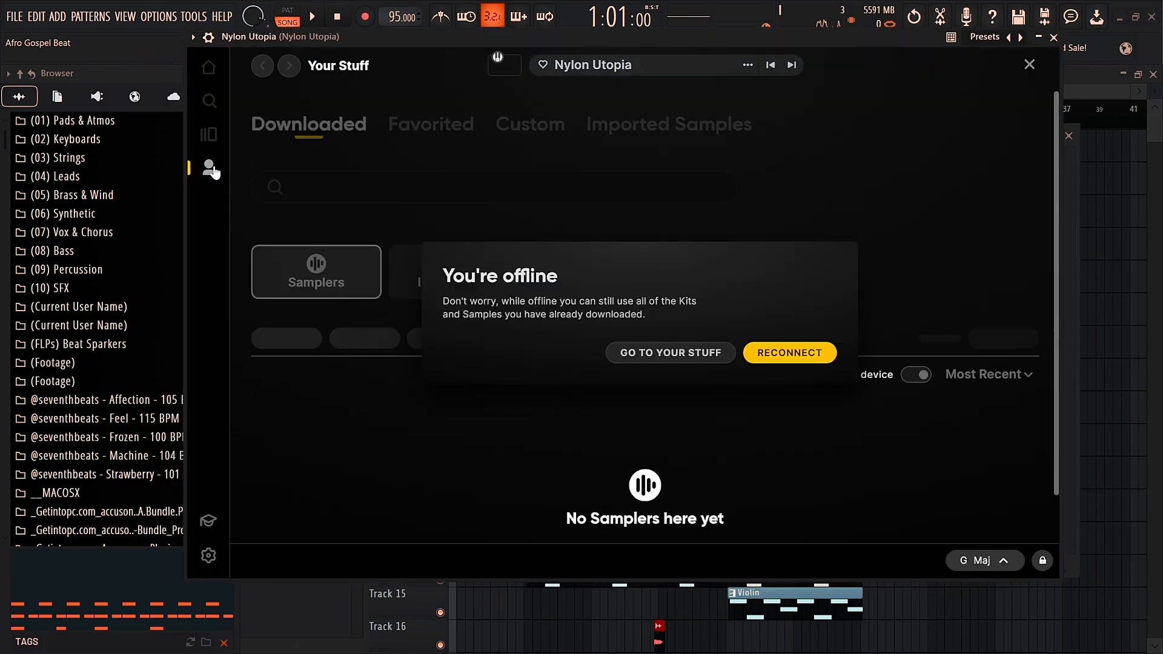
click(668, 355)
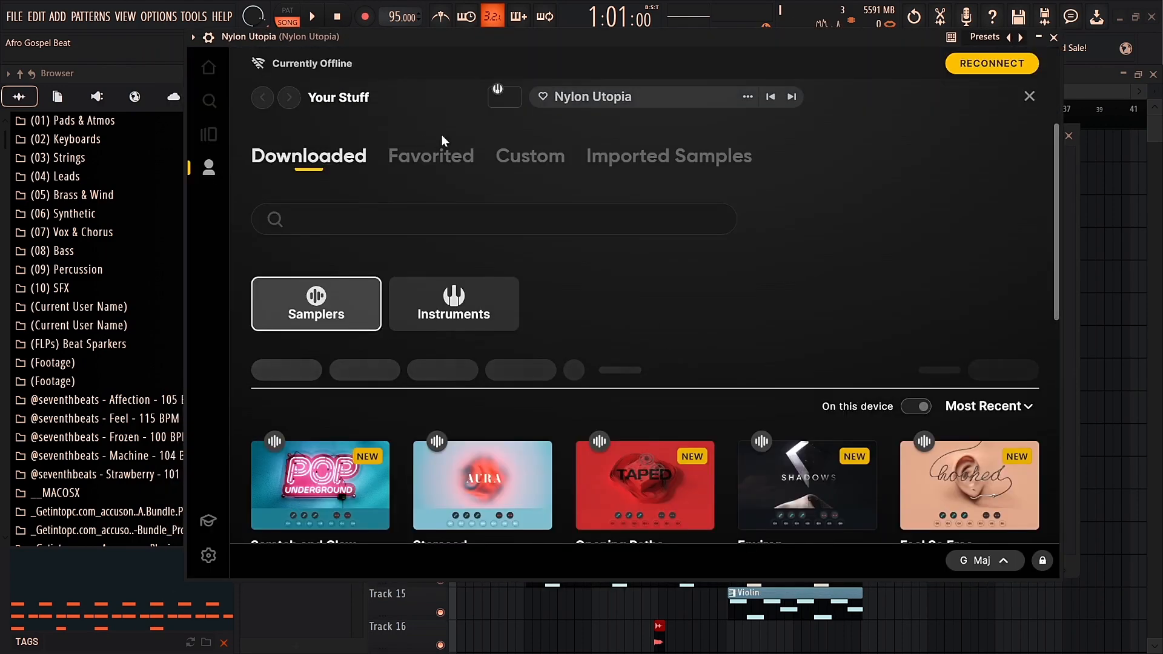
click(498, 94)
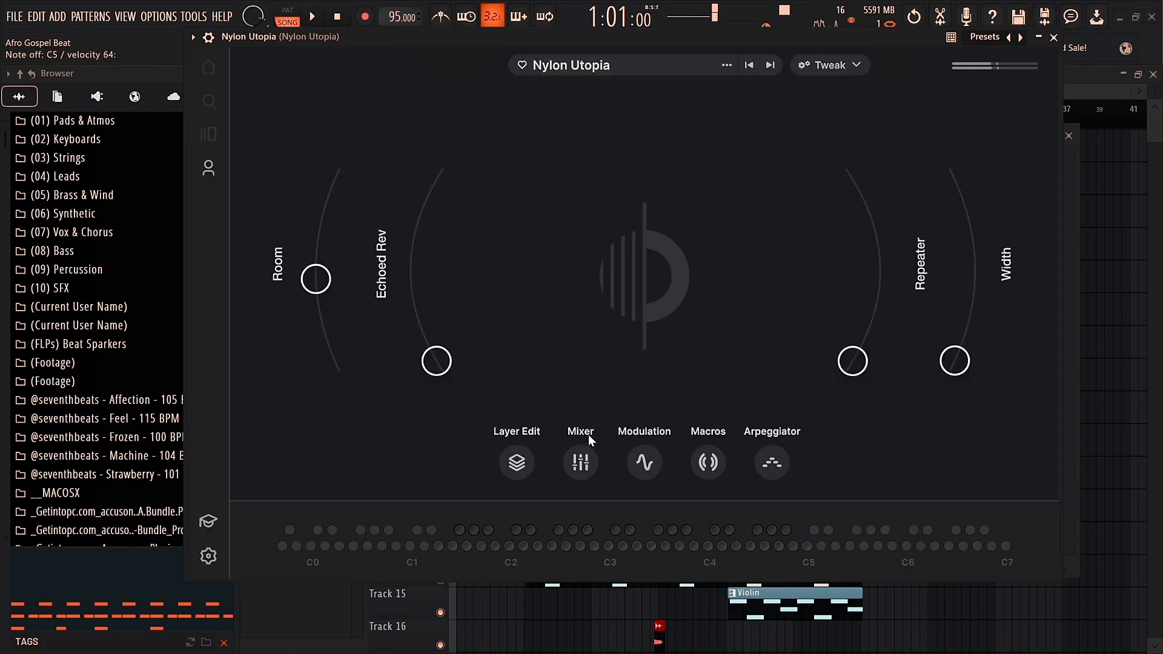
- Browse the downloaded samplers in the Nylon Utopia instrument's library and close the instrument window
click(217, 167)
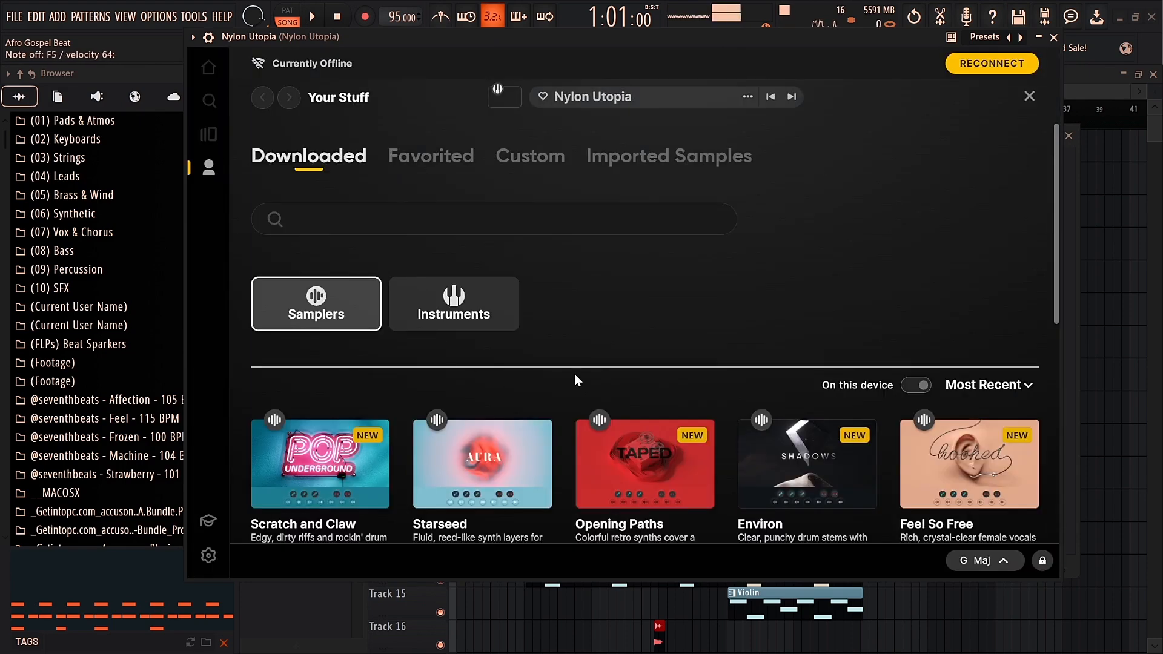
scroll(605, 424, down, 10)
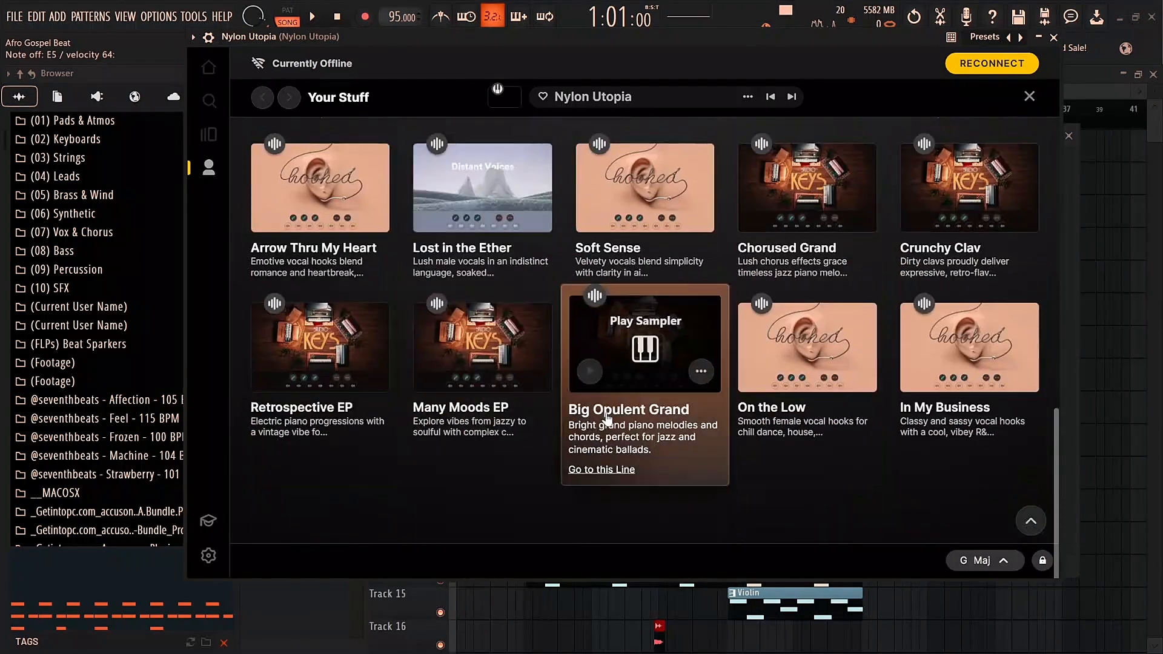
scroll(608, 418, up, 5)
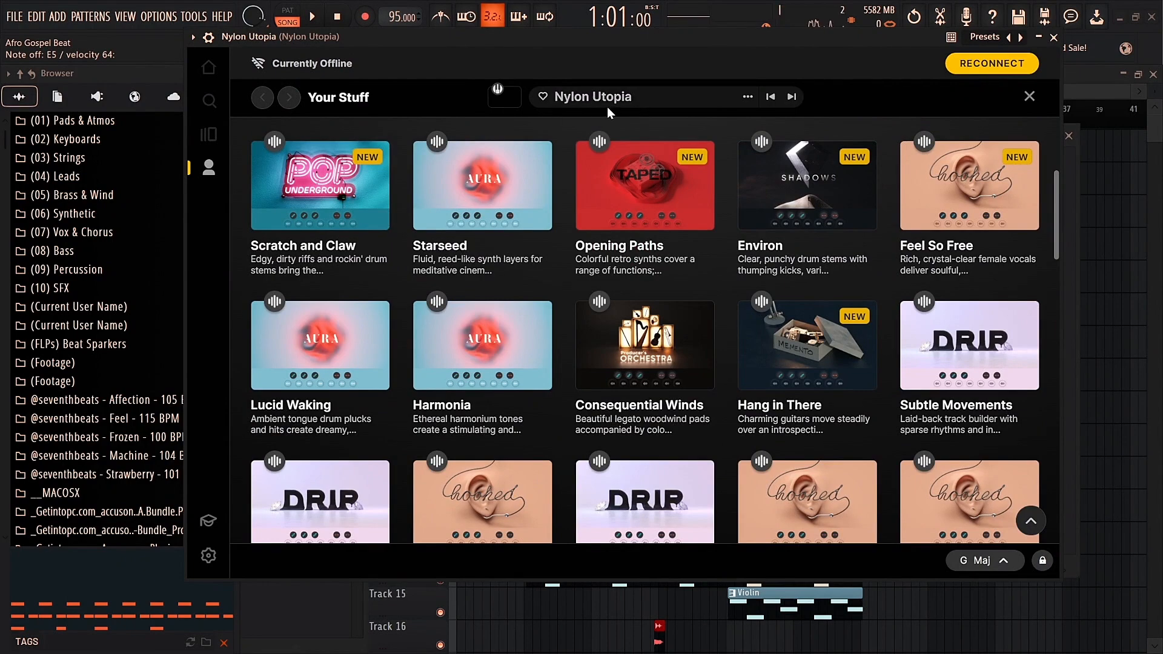
scroll(592, 351, down, 8)
scroll(592, 351, down, 10)
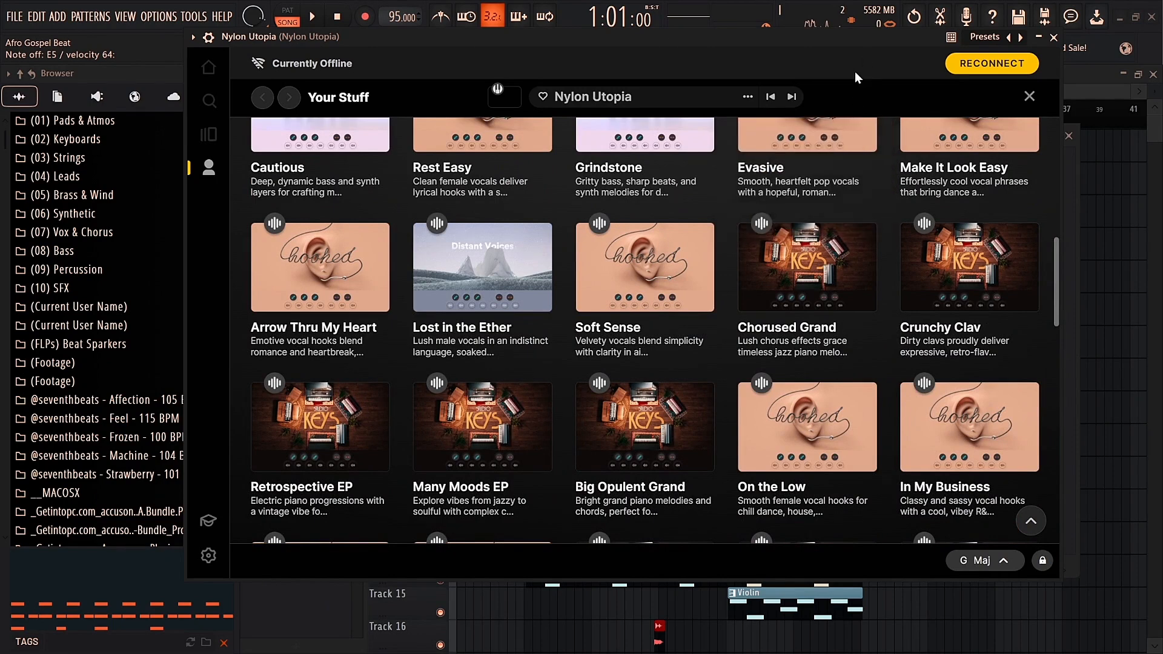
click(1053, 39)
click(1054, 39)
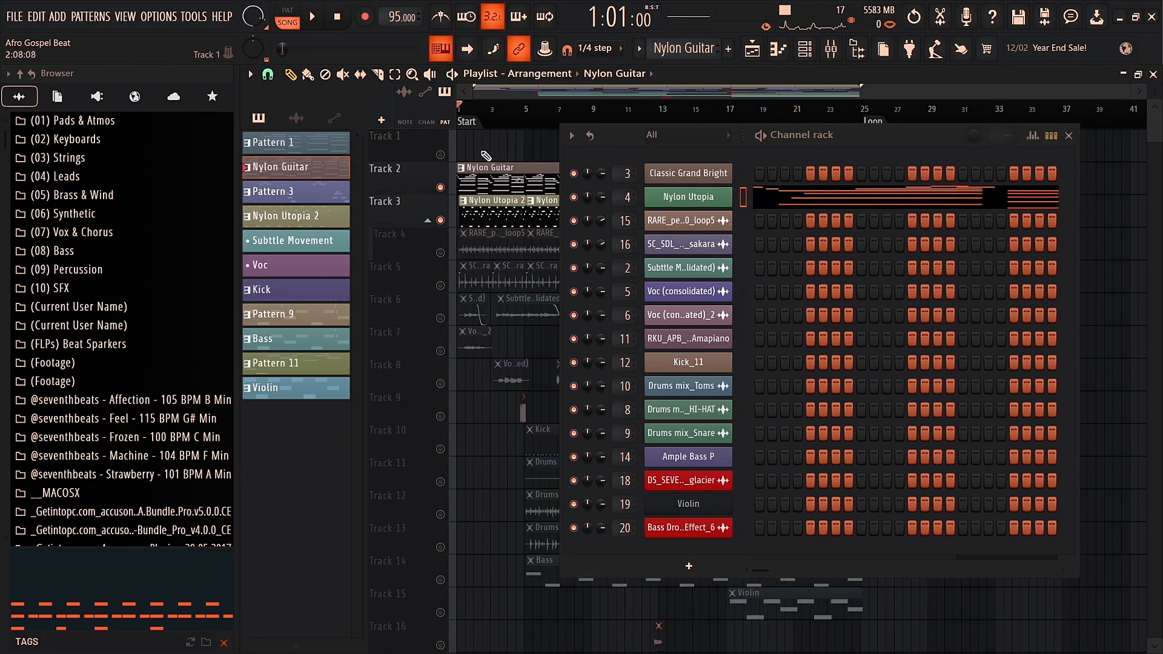
- Play the Nylon Guitar on Track 2 and Nylon Utopia 2 on Track 3 together from bar 1, and close the Channel rack
key(space)
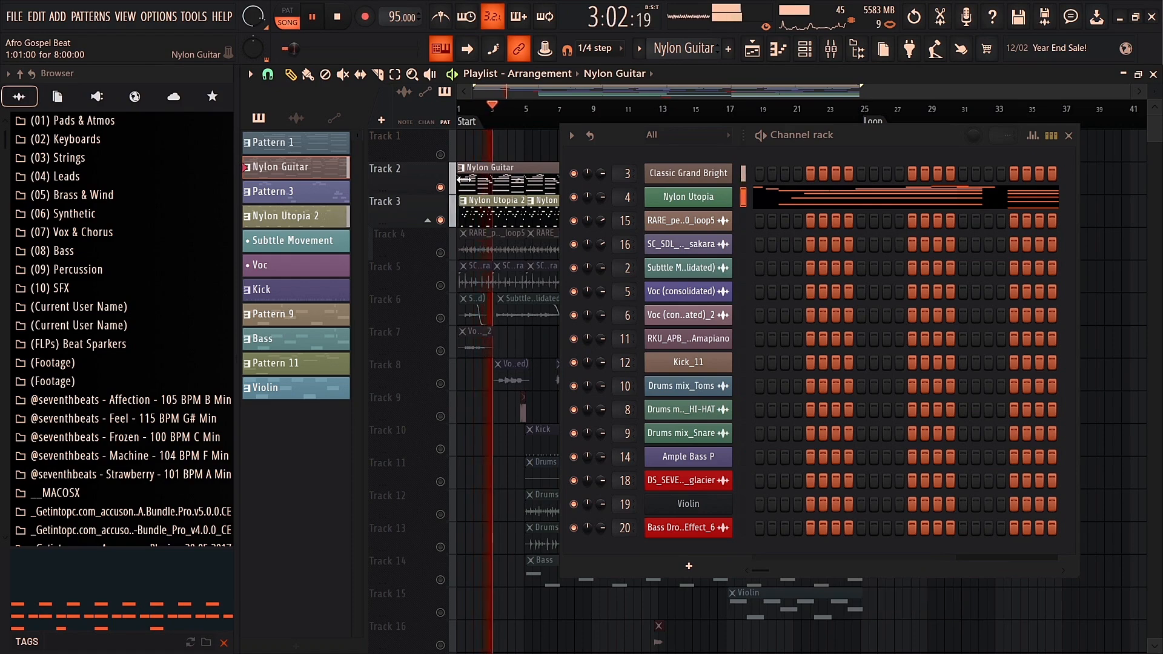
key(space)
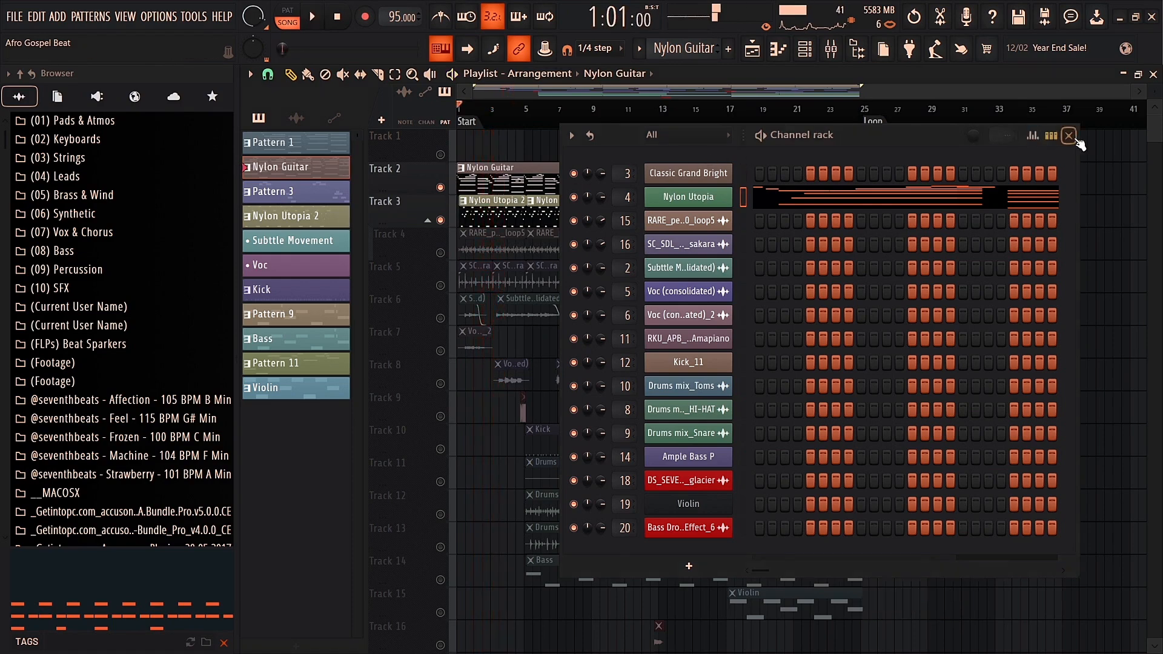
click(1068, 135)
- Solo the RARE percussion loop on Track 4 and play it
drag(1159, 99, 1157, 91)
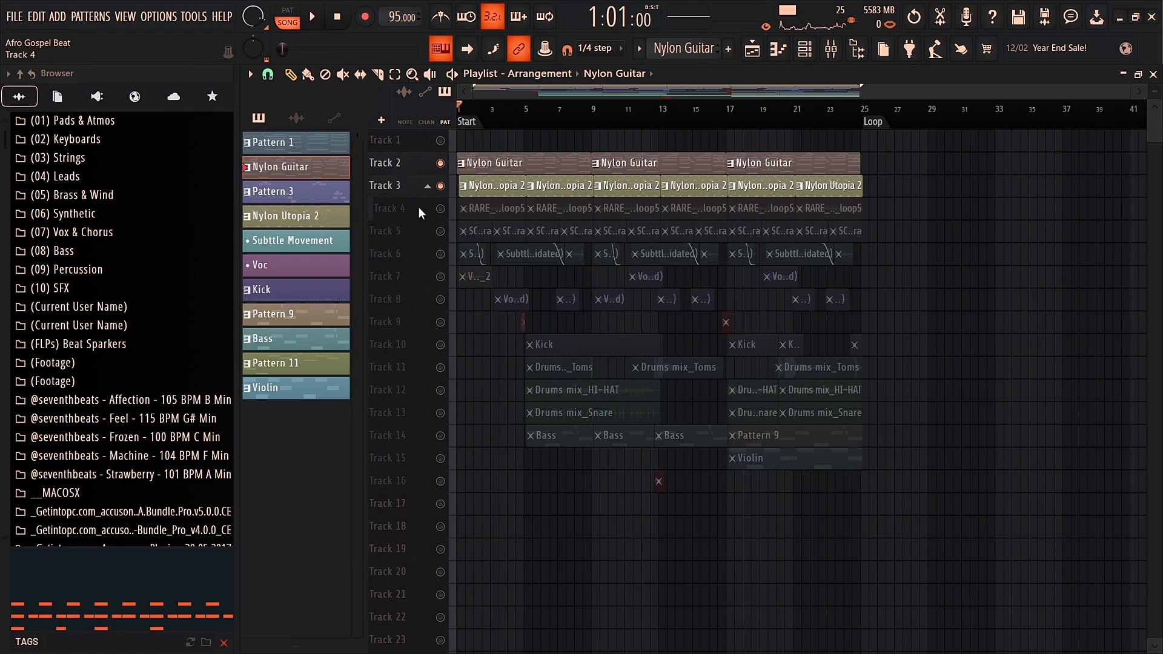
right_click(442, 208)
key(space)
key(space)
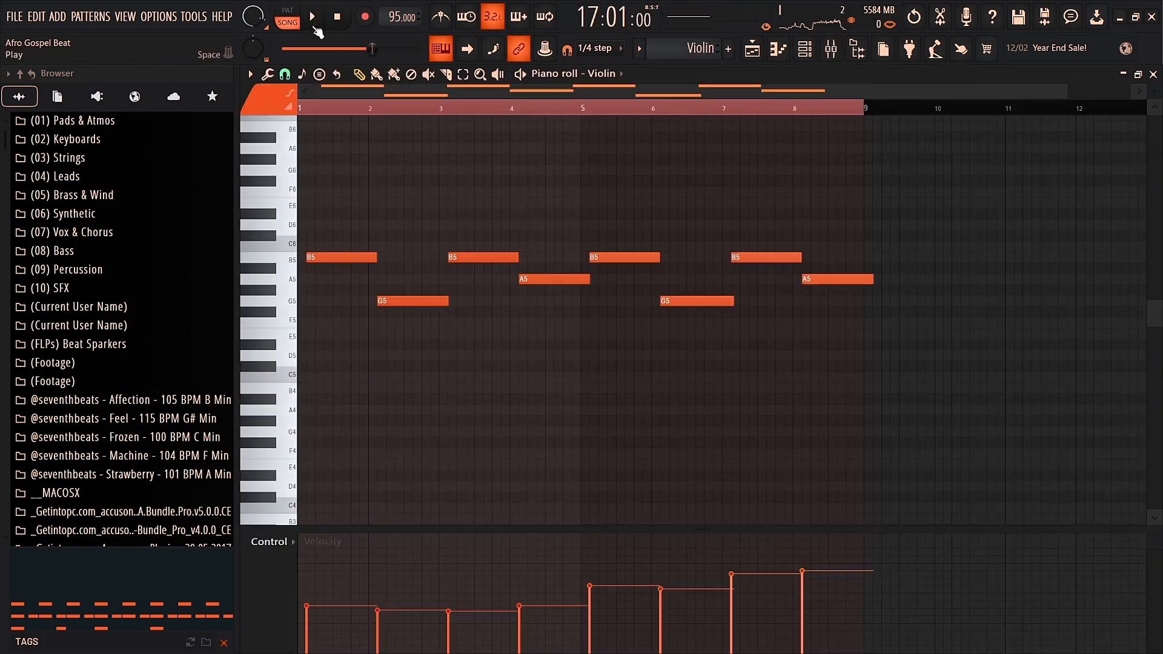
- Examine the Violin pattern's notes in the Piano roll while its melody plays from bar 17
scroll(374, 176, down, 2)
scroll(373, 180, up, 4)
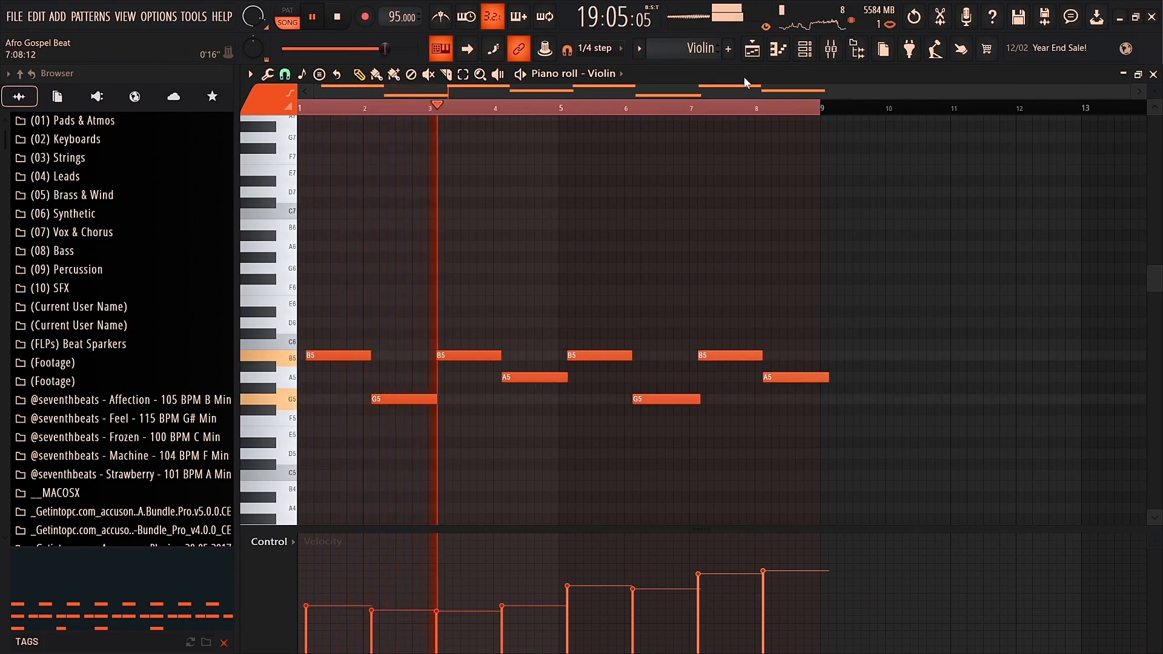
scroll(589, 242, down, 3)
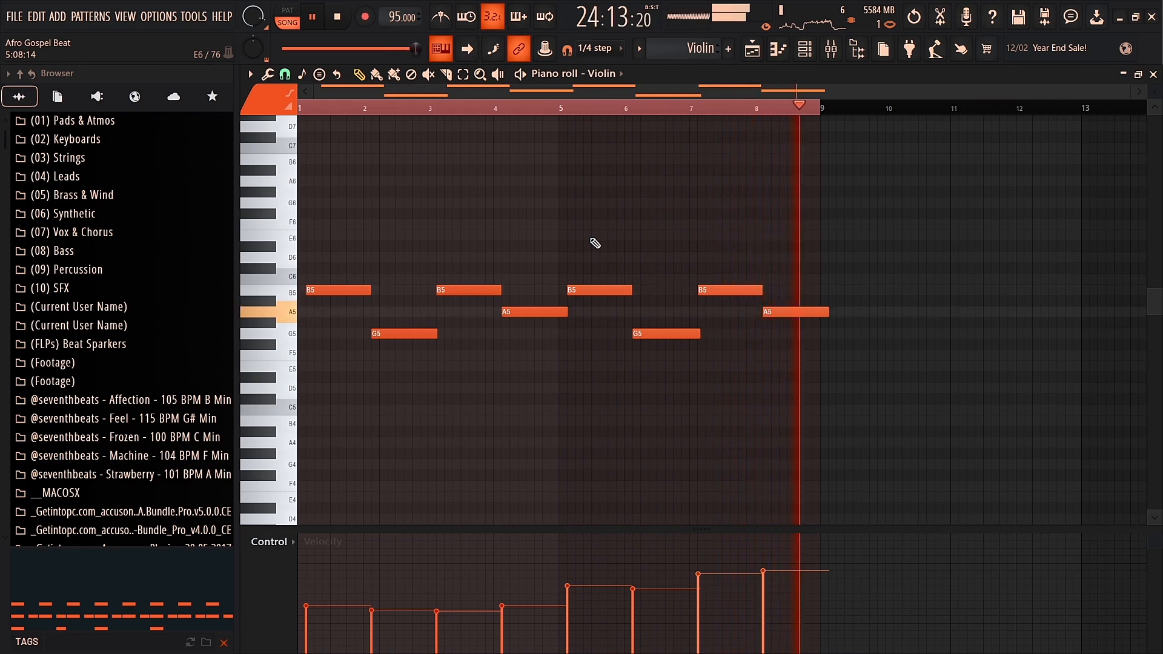
- Show the Violin channel's Kontakt instrument with the Lyrical Violin Legato patch from the Channel rack, and close it
click(752, 48)
click(804, 48)
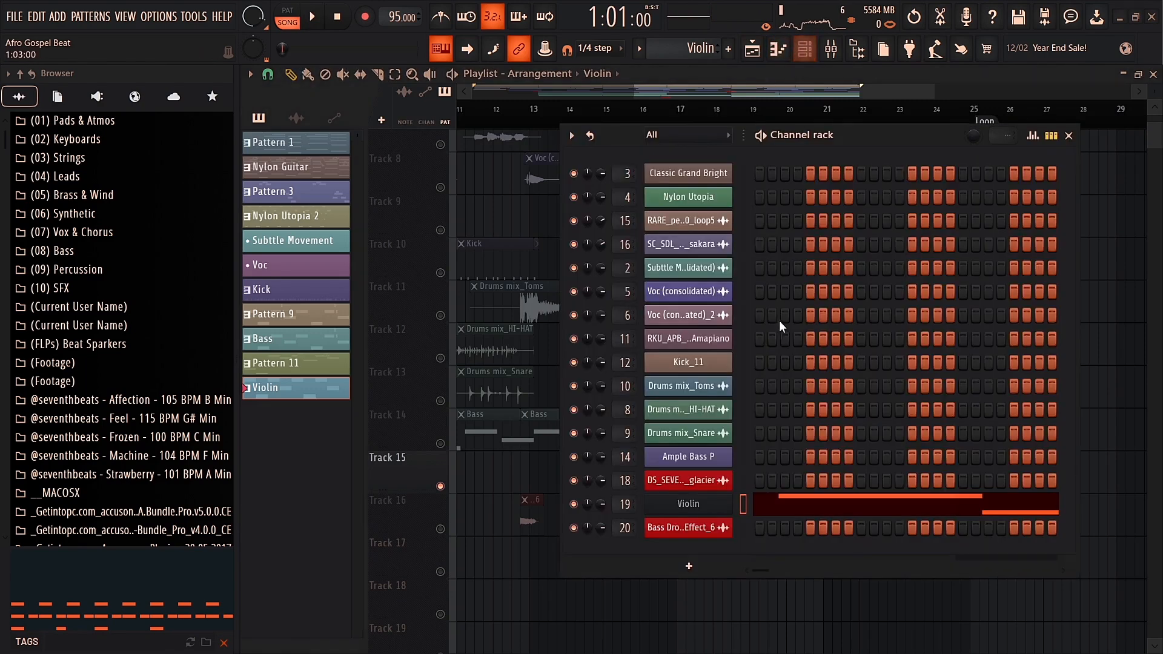
click(702, 504)
drag(462, 155, 457, 158)
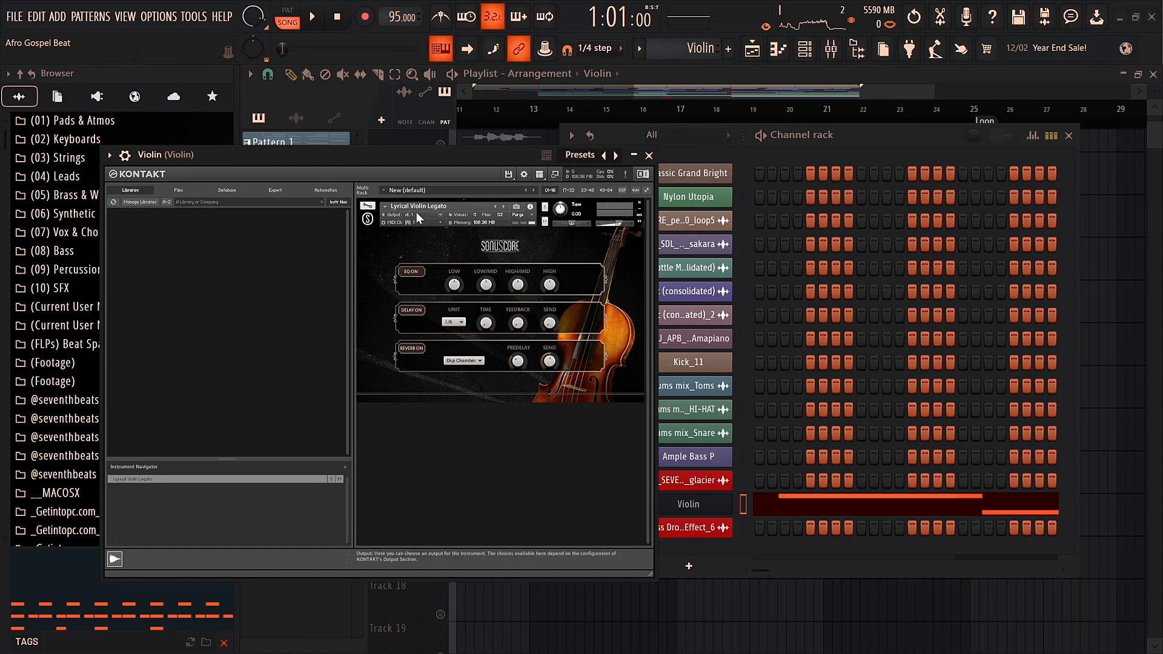
click(648, 156)
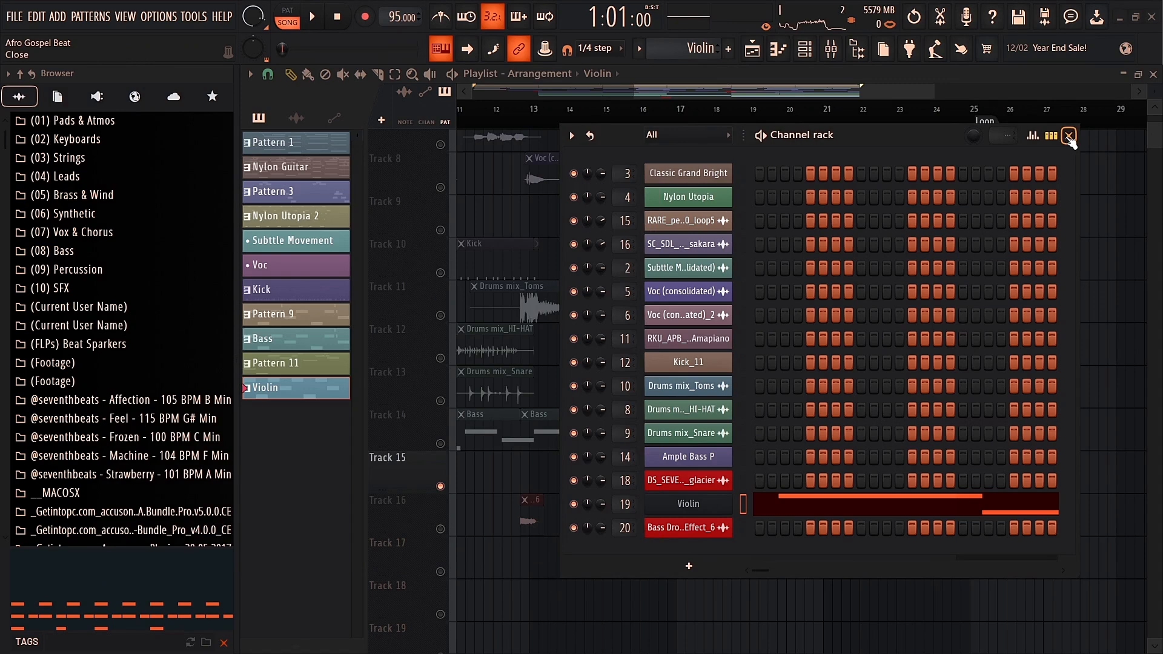
- Review the Violin's Kontakt instrument again and return to the full Playlist with all tracks audible
click(699, 506)
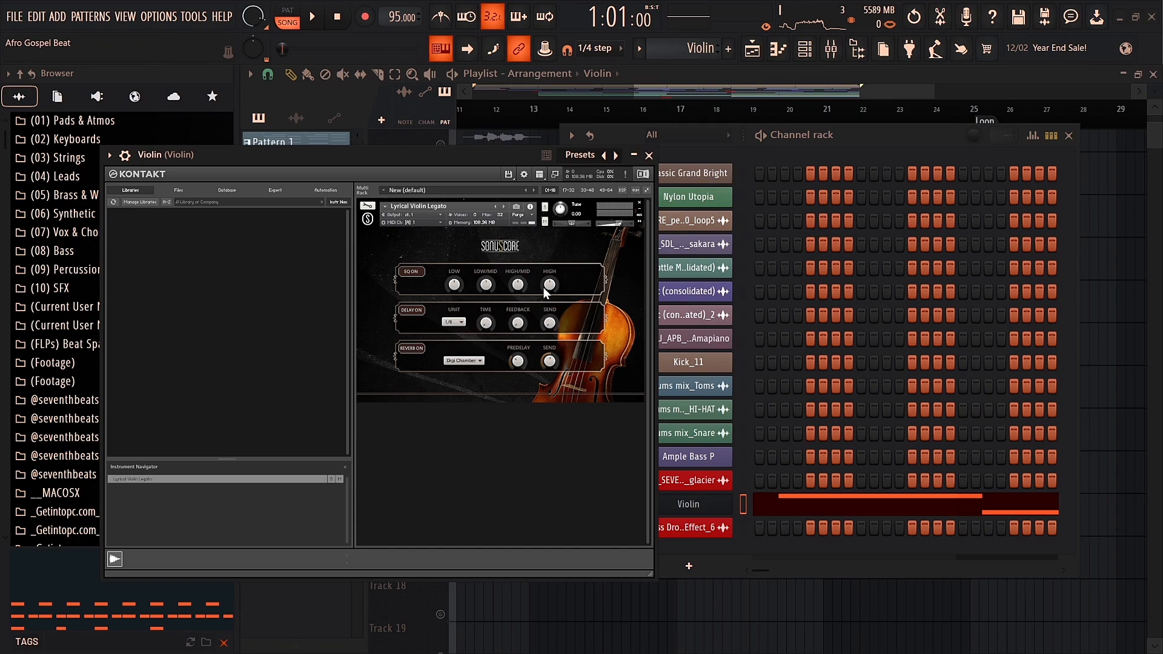
click(649, 156)
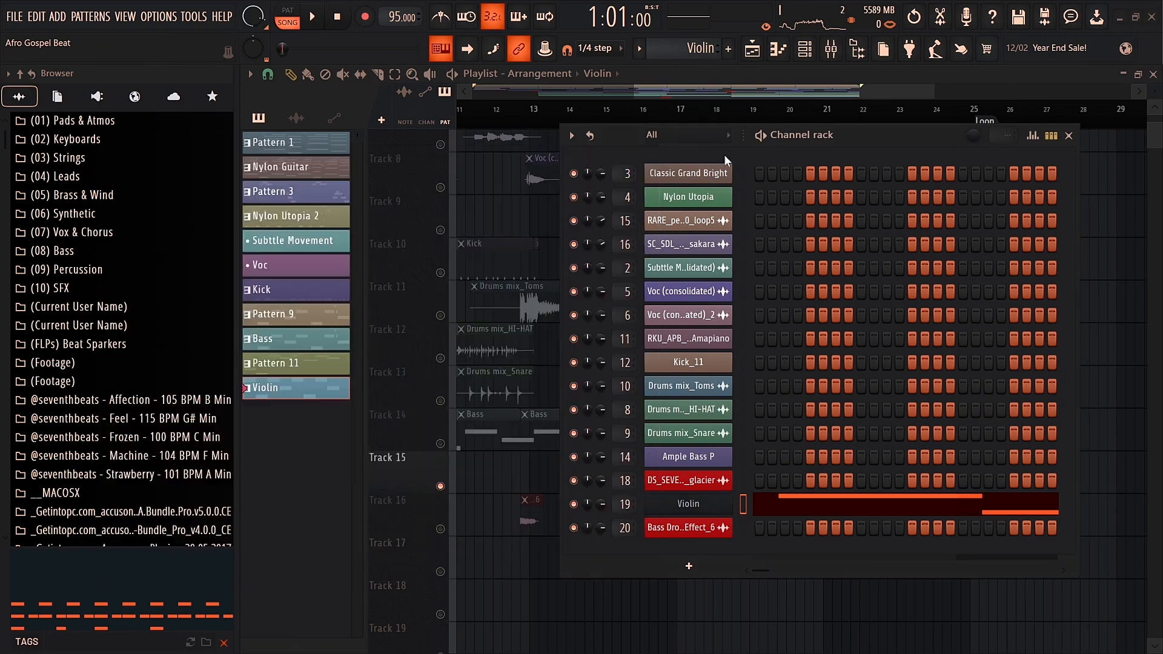
click(1070, 136)
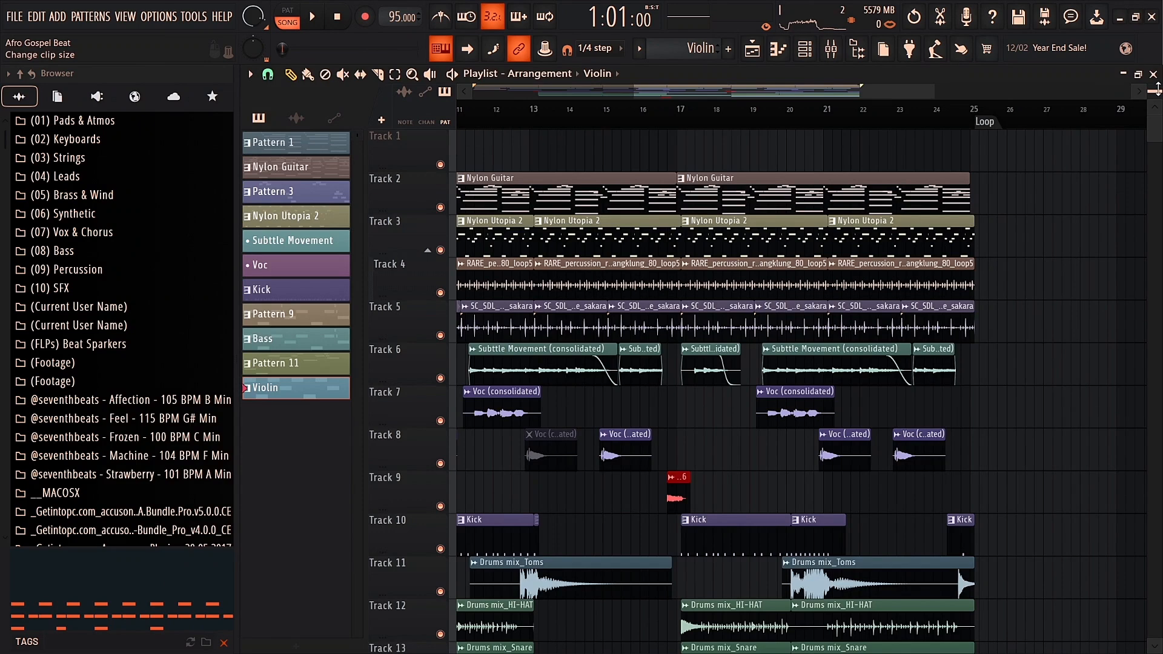
scroll(1156, 90, down, 2)
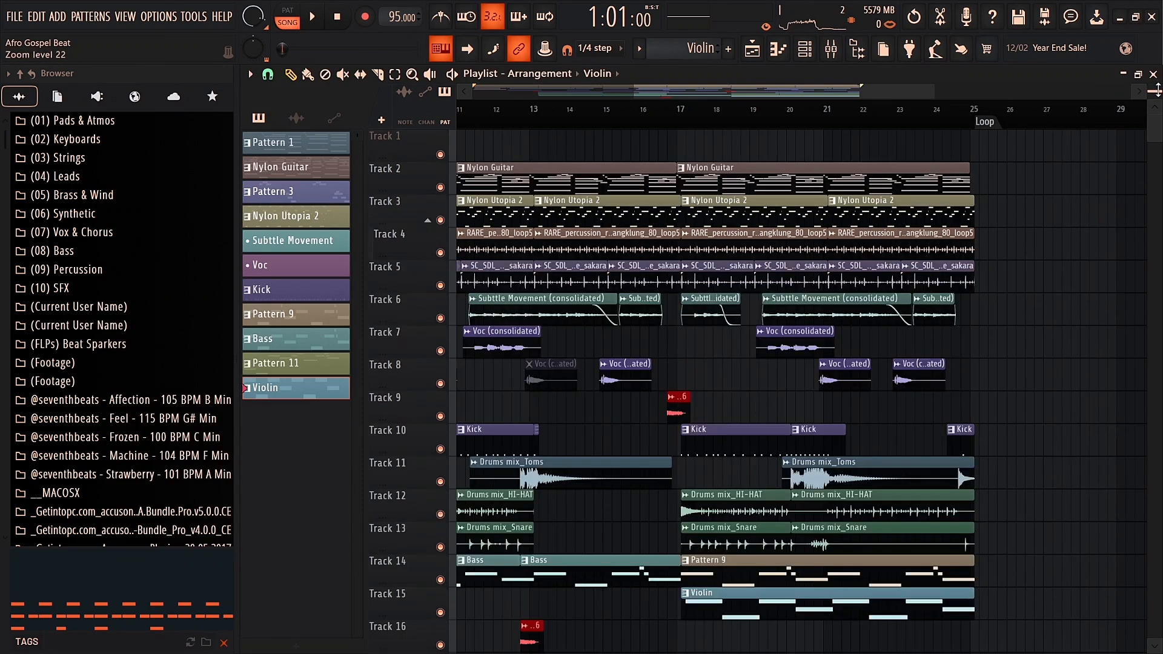